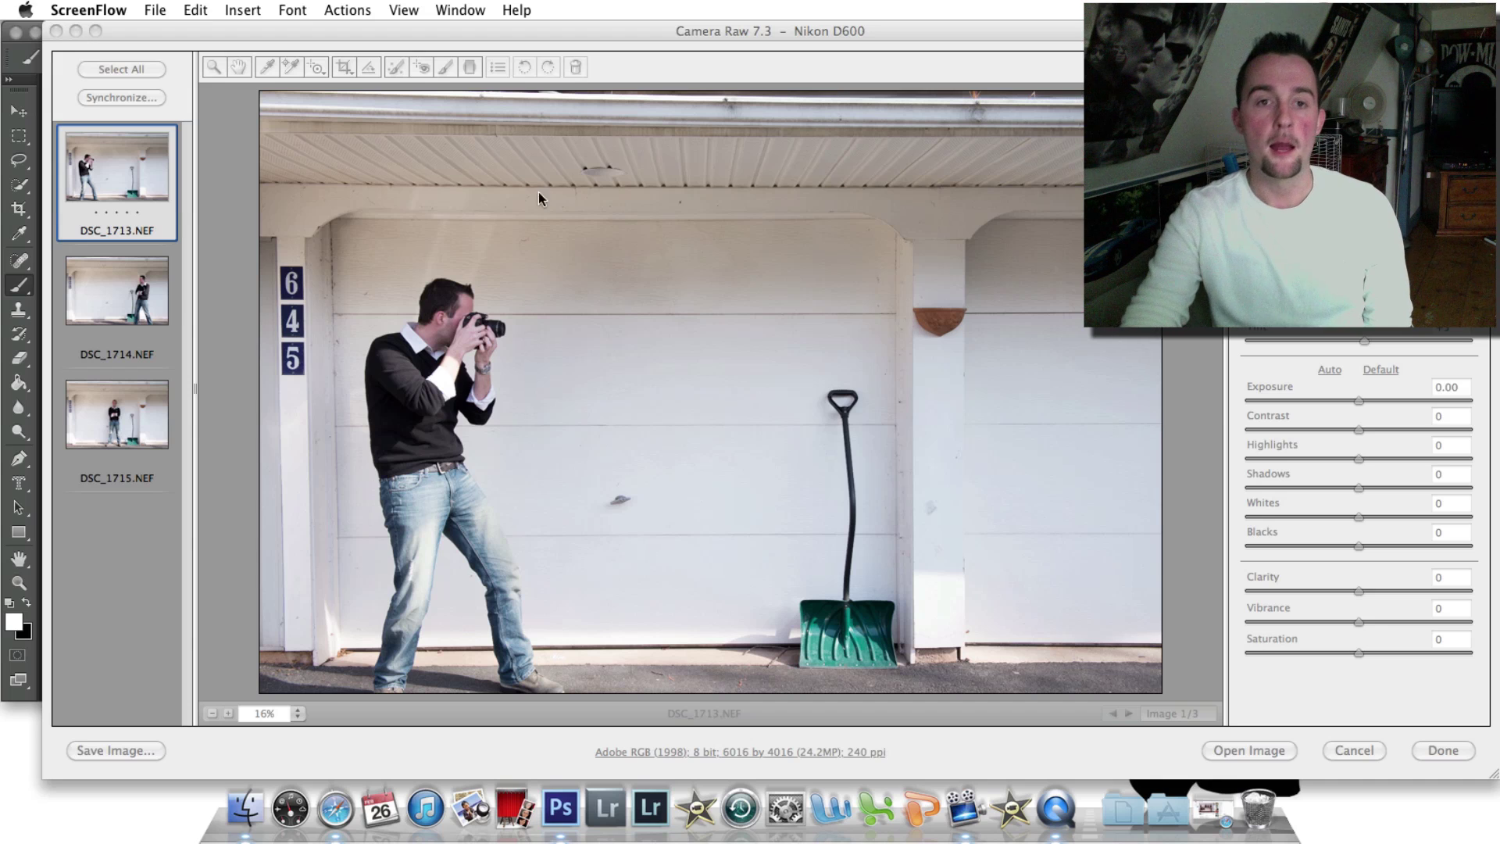
Cycle through DSC_1713, DSC_1714 and DSC_1715 in the Camera Raw filmstrip, ending on DSC_1713.
click(127, 292)
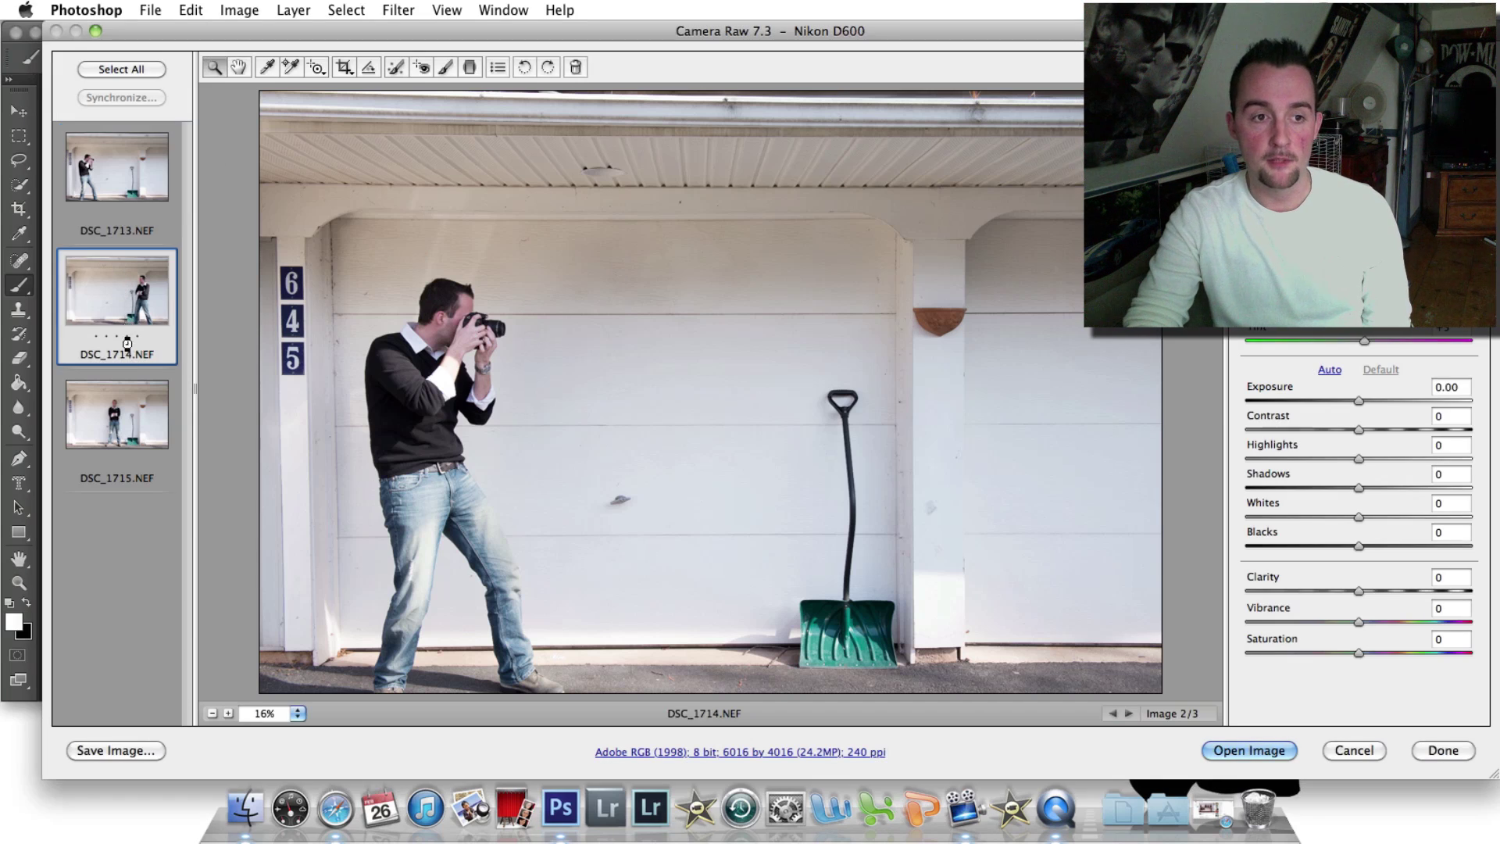
click(129, 322)
click(134, 402)
click(122, 196)
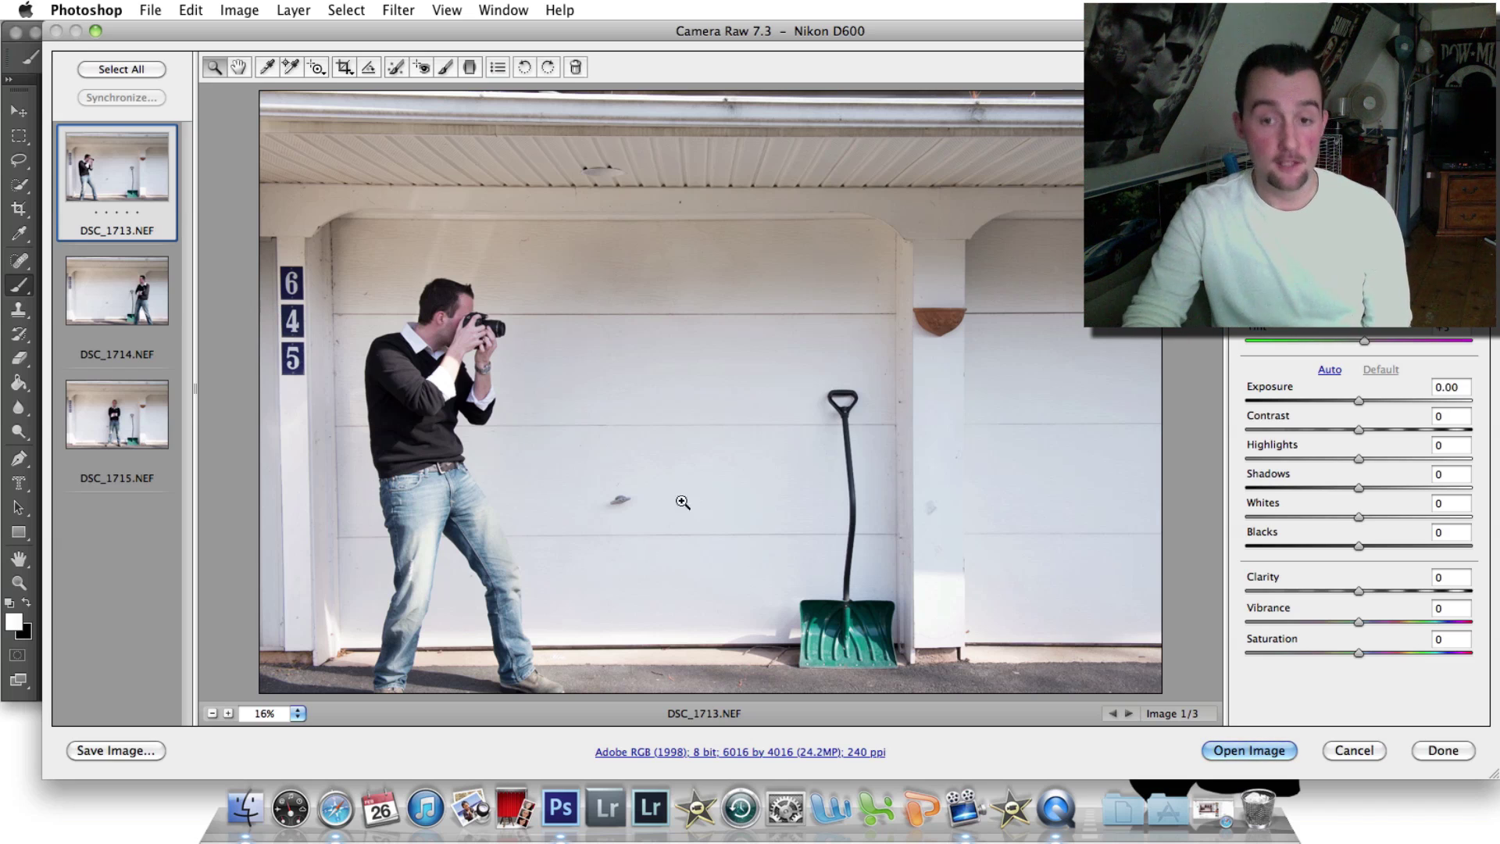
click(143, 308)
click(142, 438)
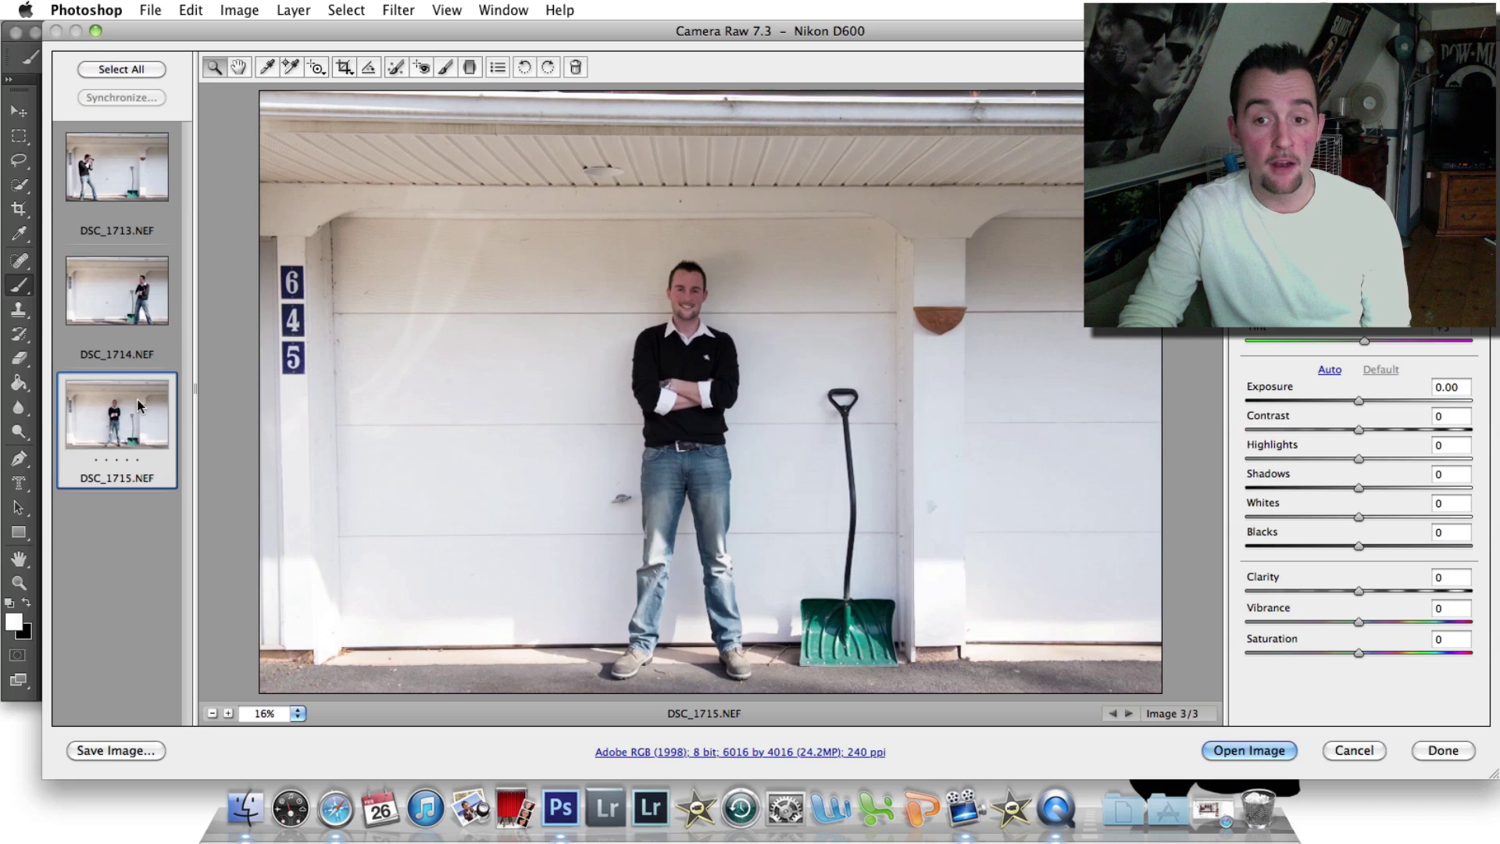
click(116, 170)
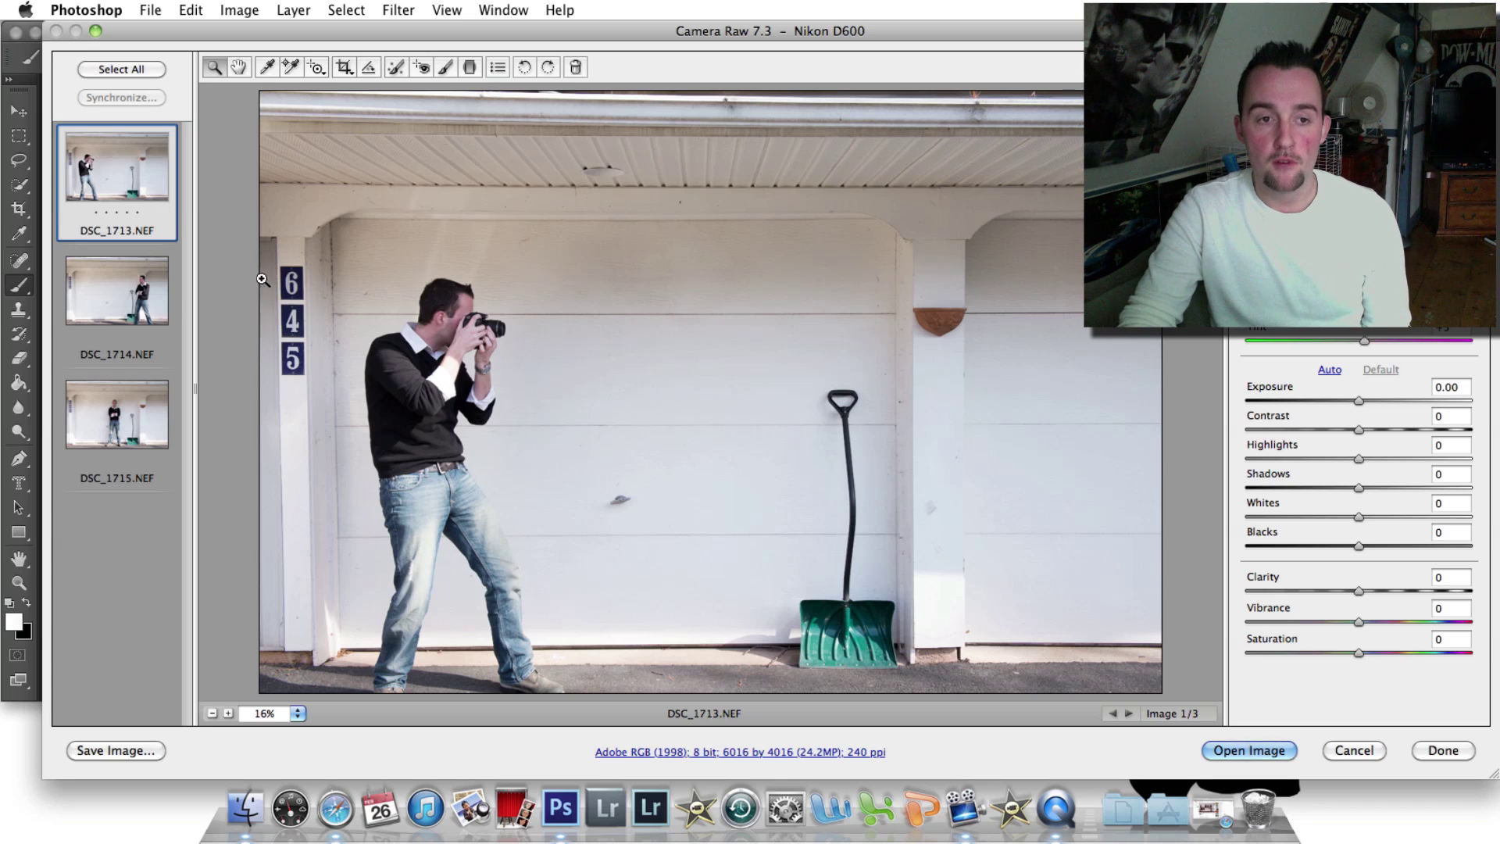
click(127, 294)
click(128, 181)
click(141, 293)
click(123, 142)
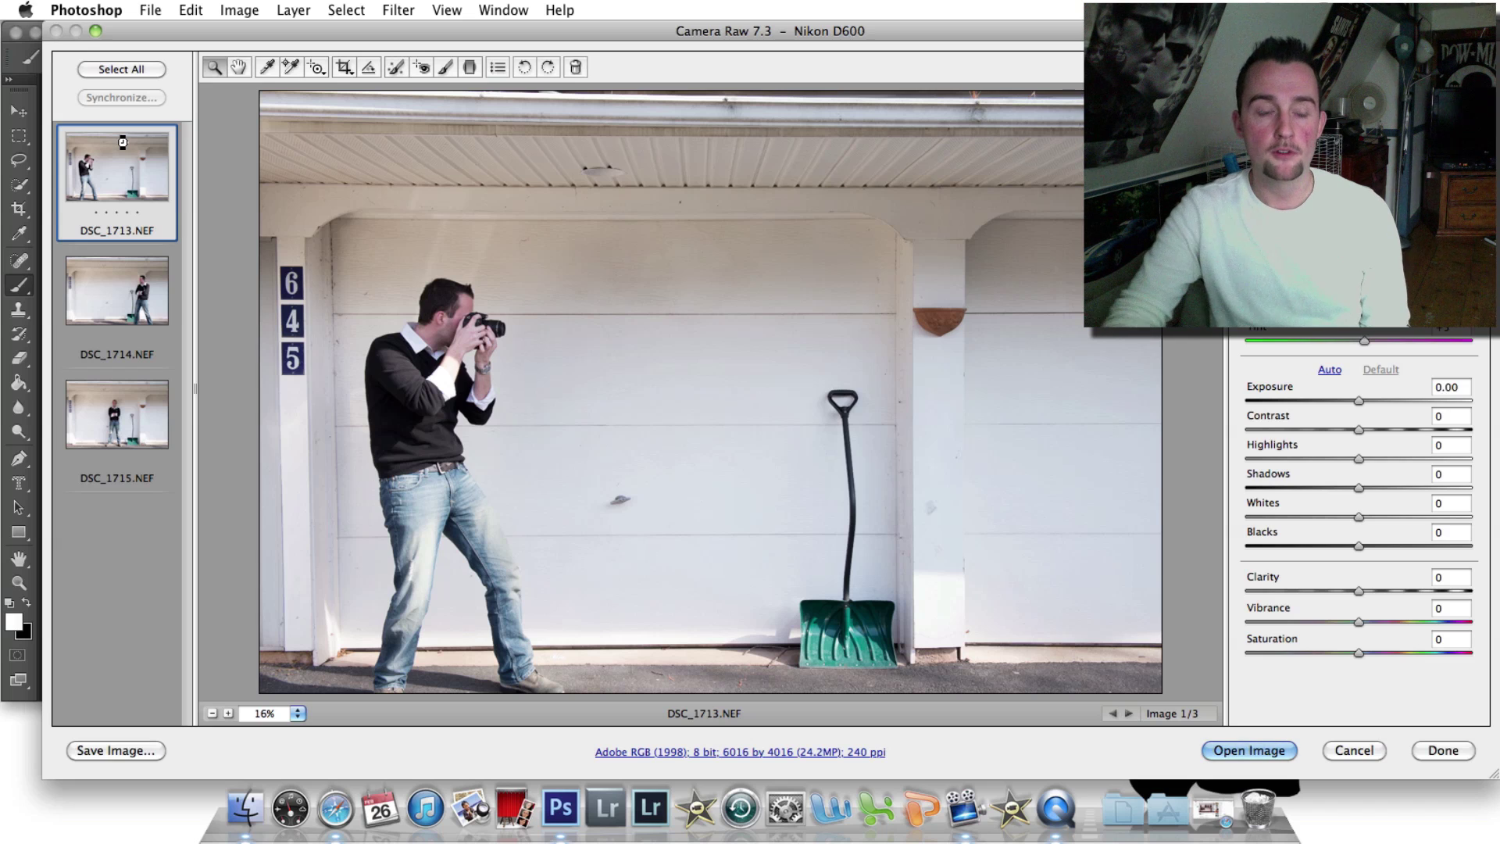
Review DSC_1714, DSC_1715 and DSC_1713 once more, then cancel Camera Raw without opening them.
click(111, 303)
click(123, 403)
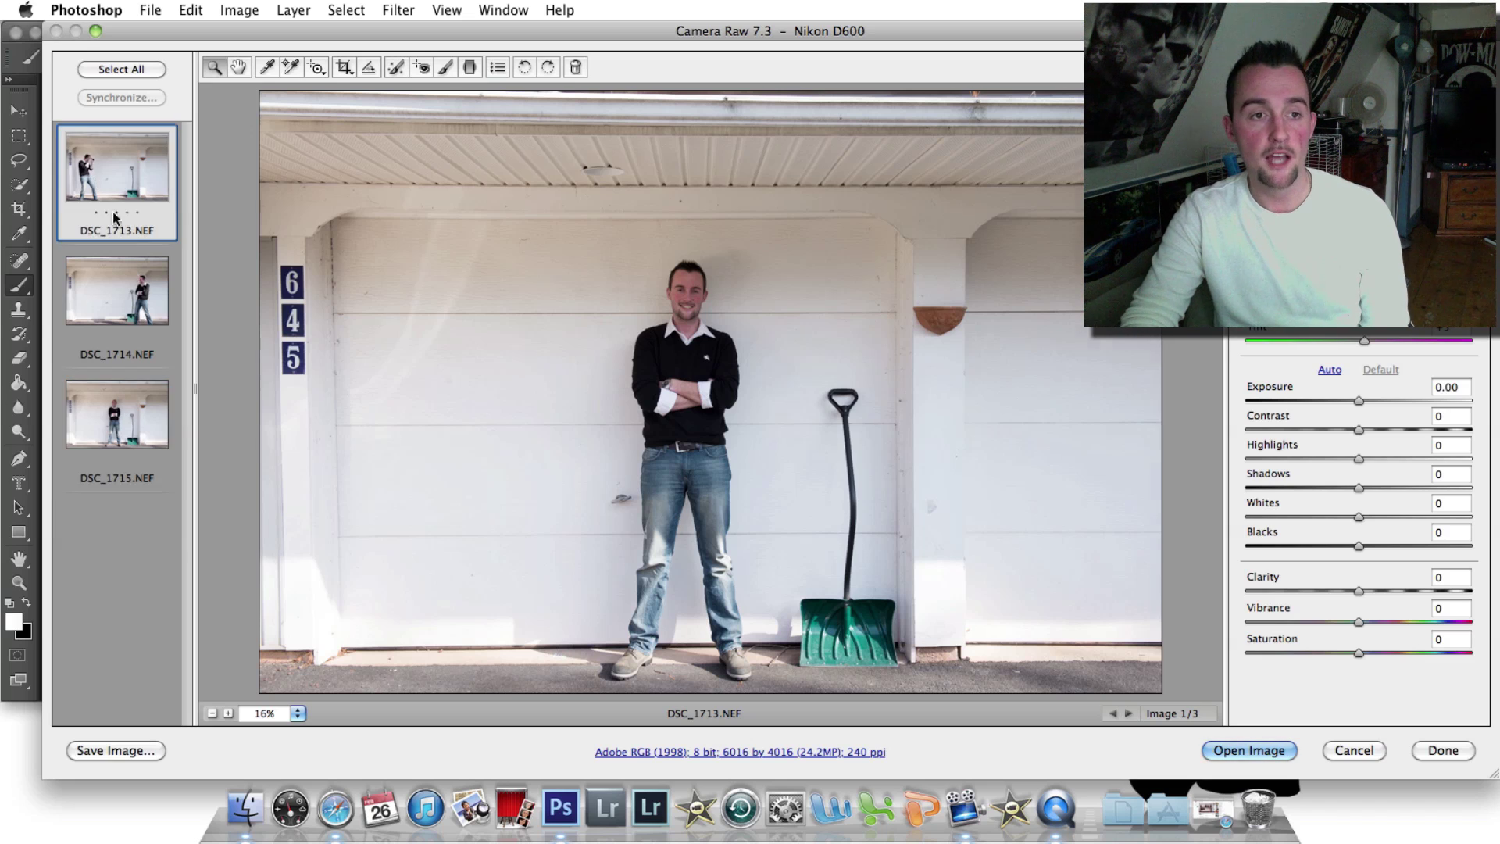
click(91, 168)
click(118, 290)
click(118, 418)
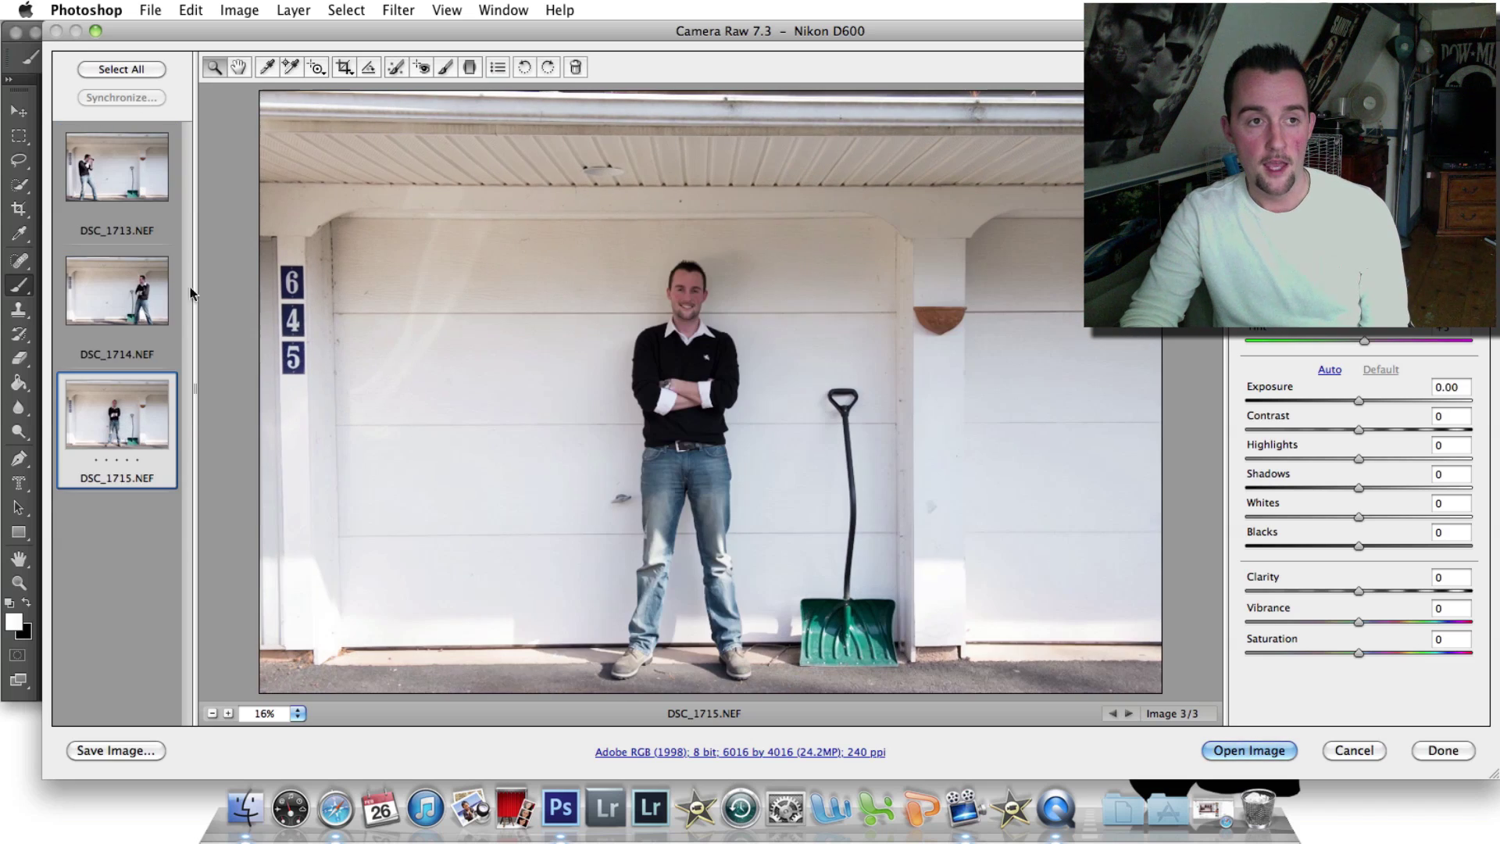
click(124, 150)
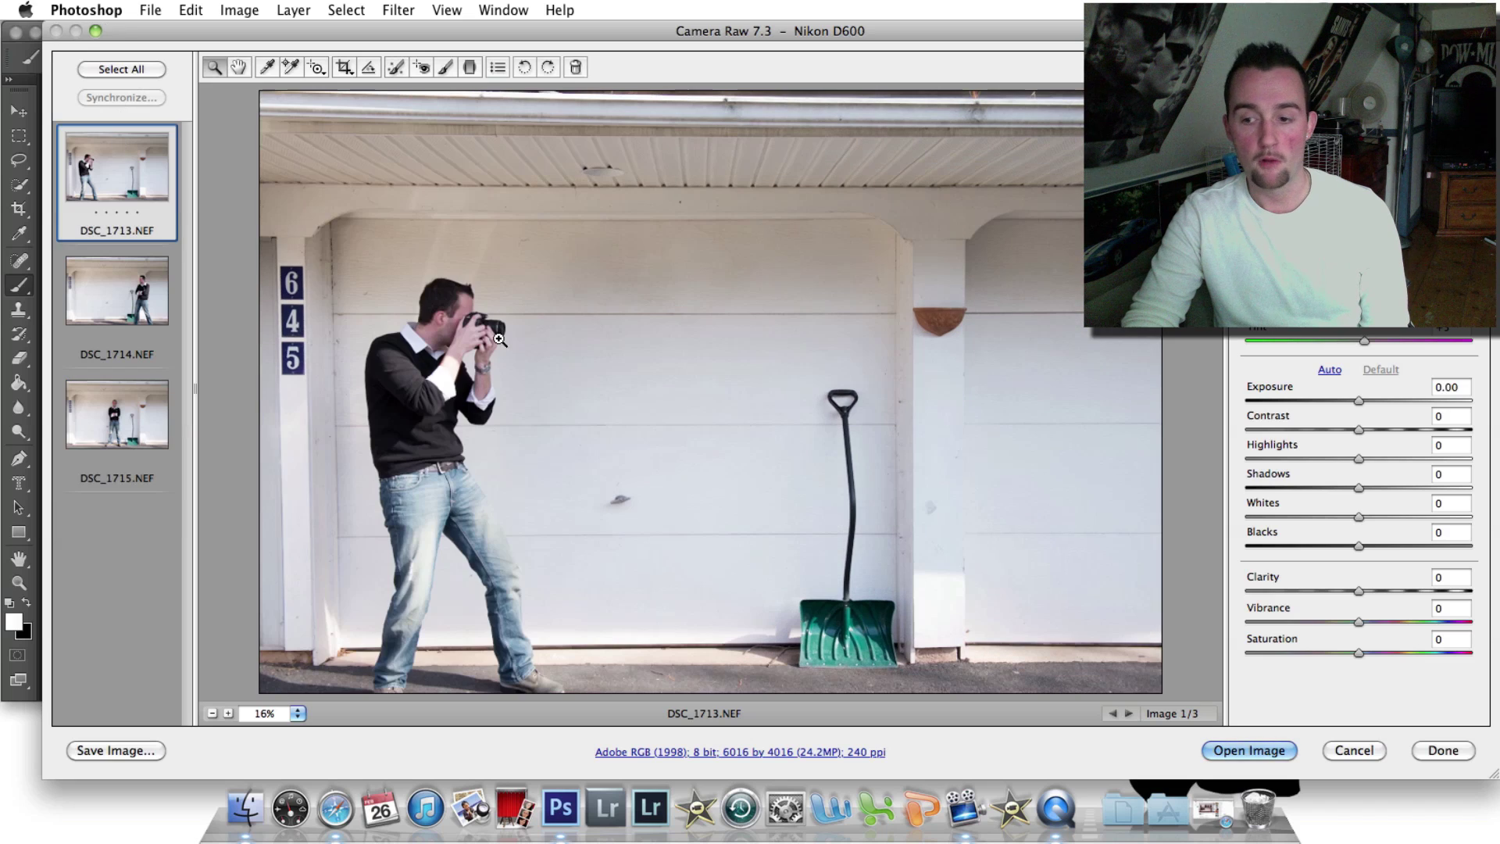
click(1354, 750)
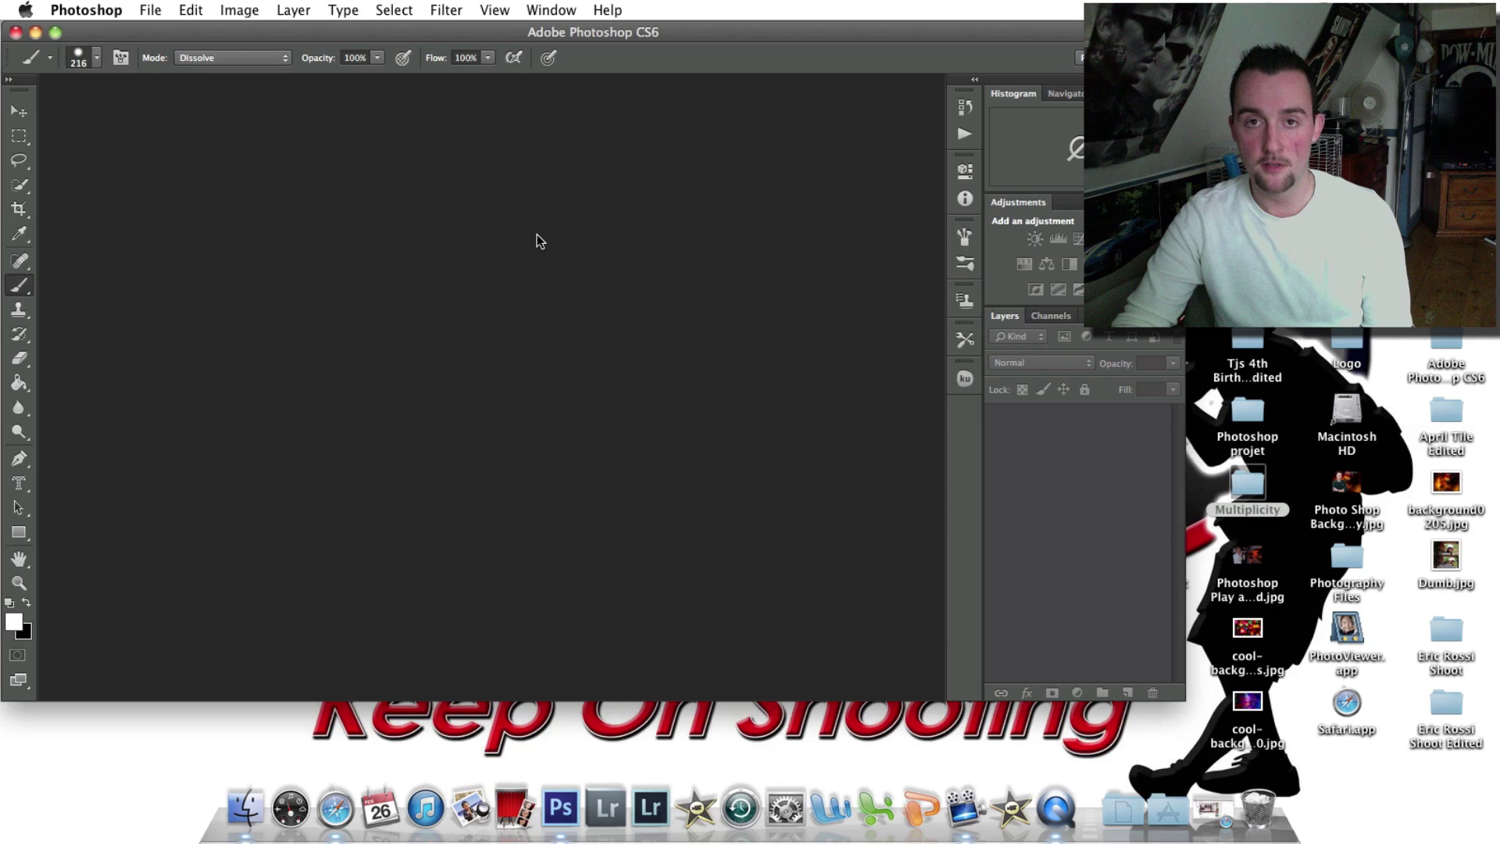
click(1213, 360)
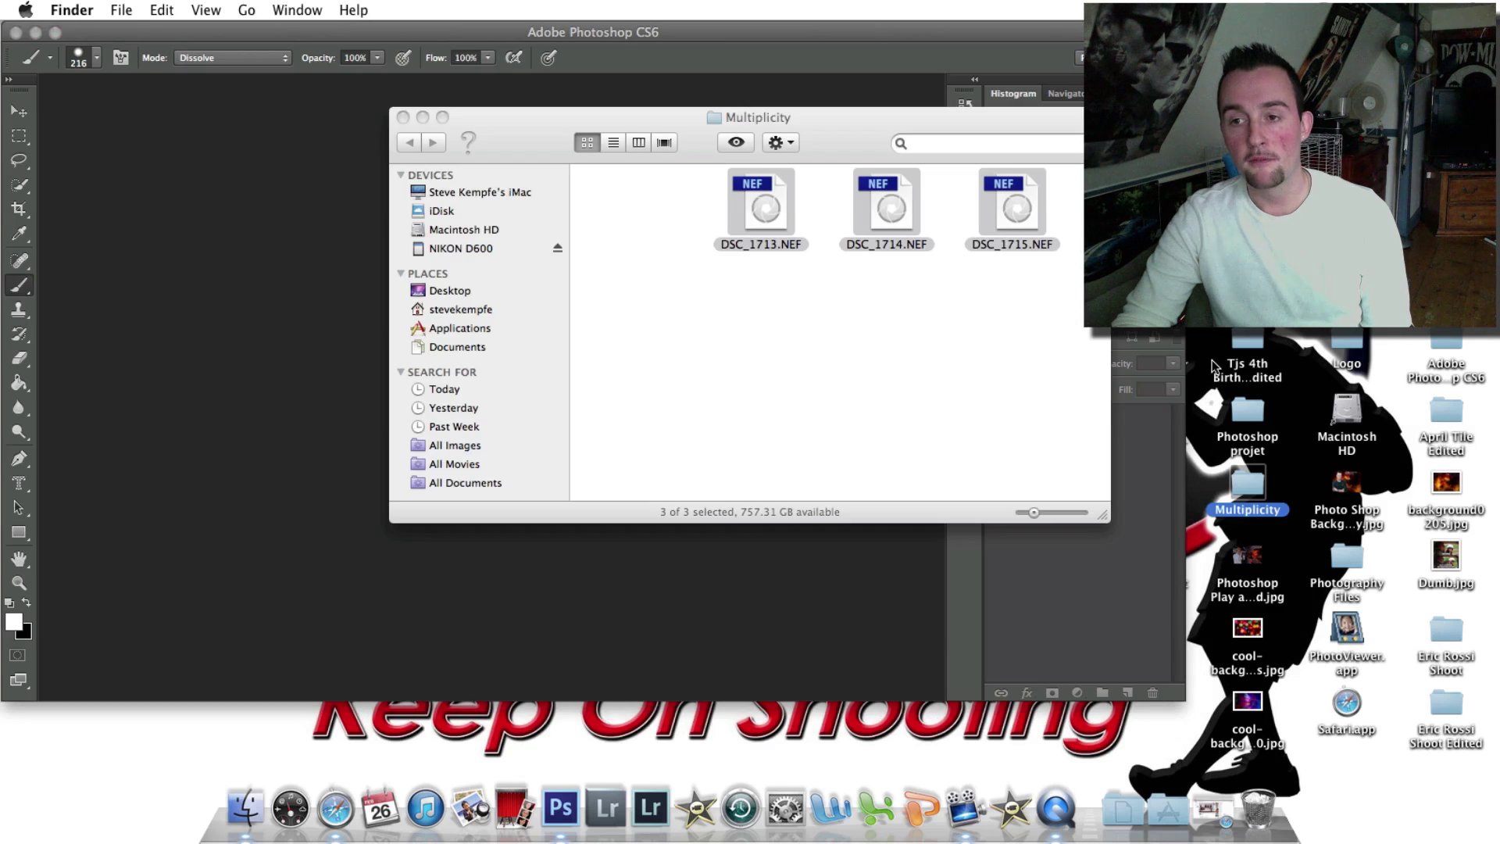
click(404, 117)
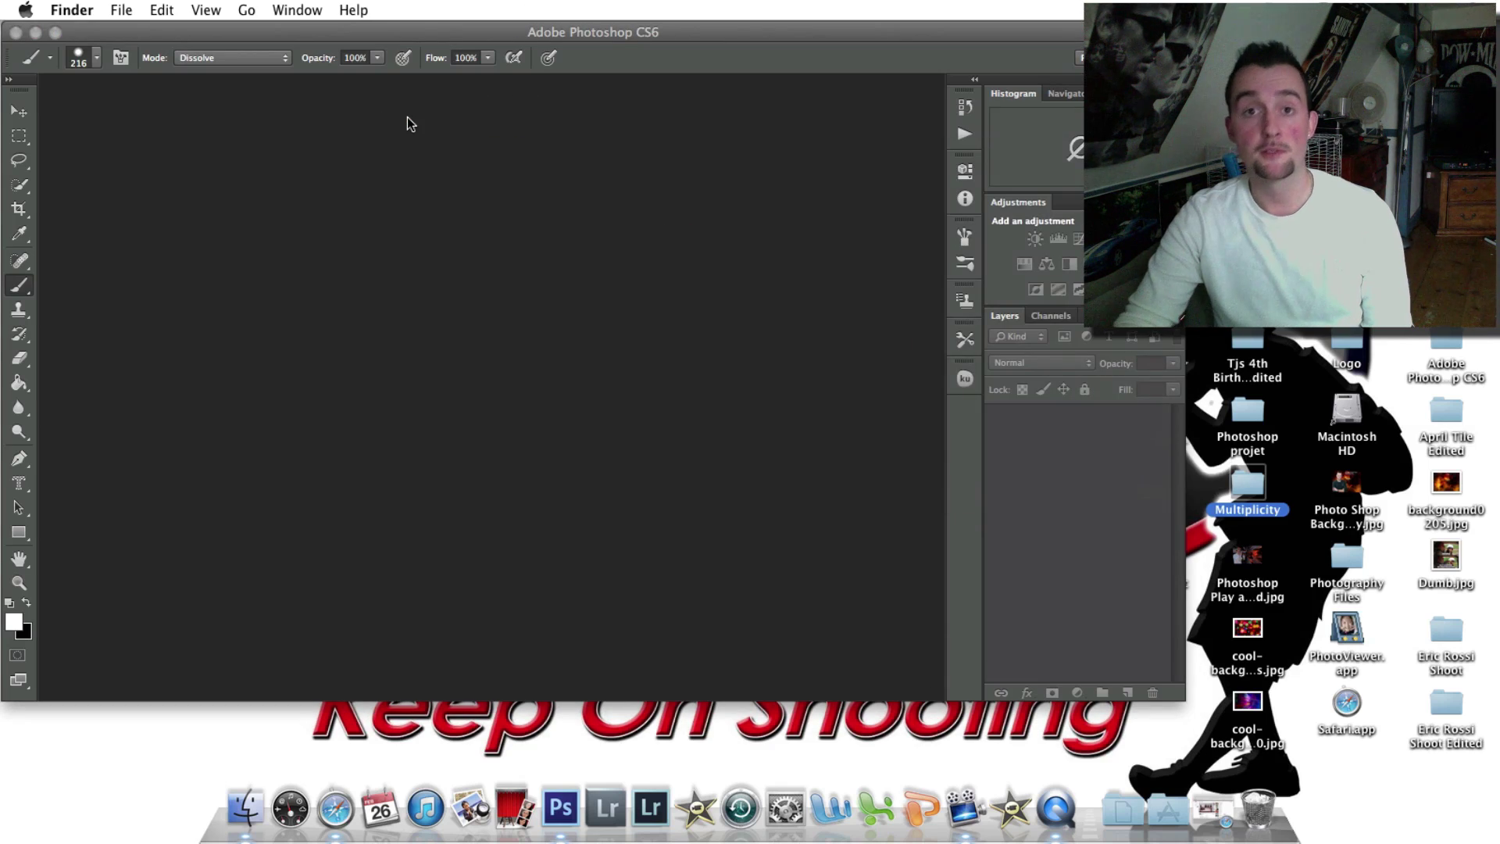
click(1243, 500)
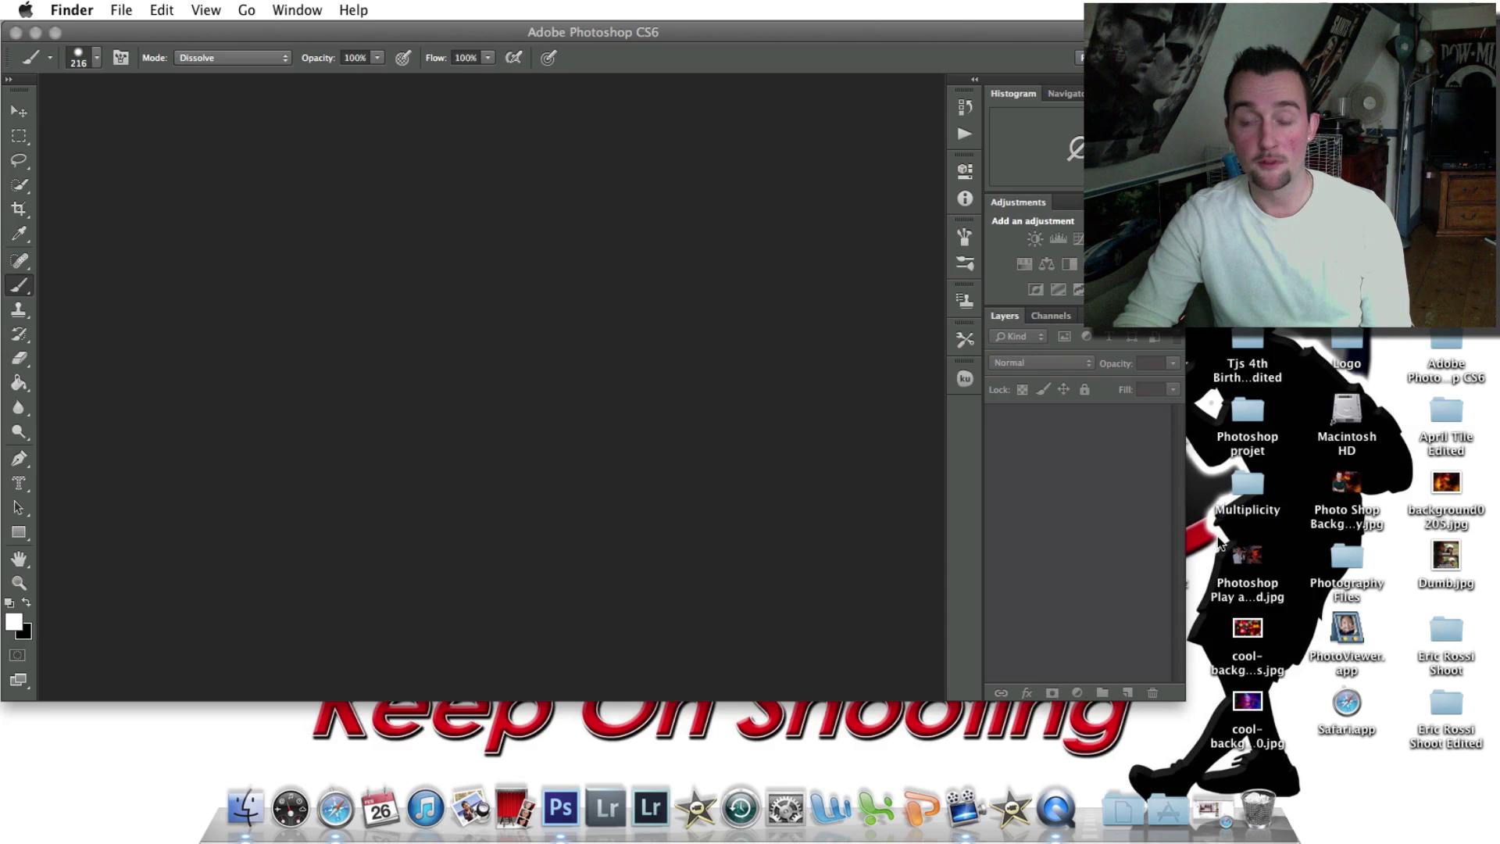
click(408, 208)
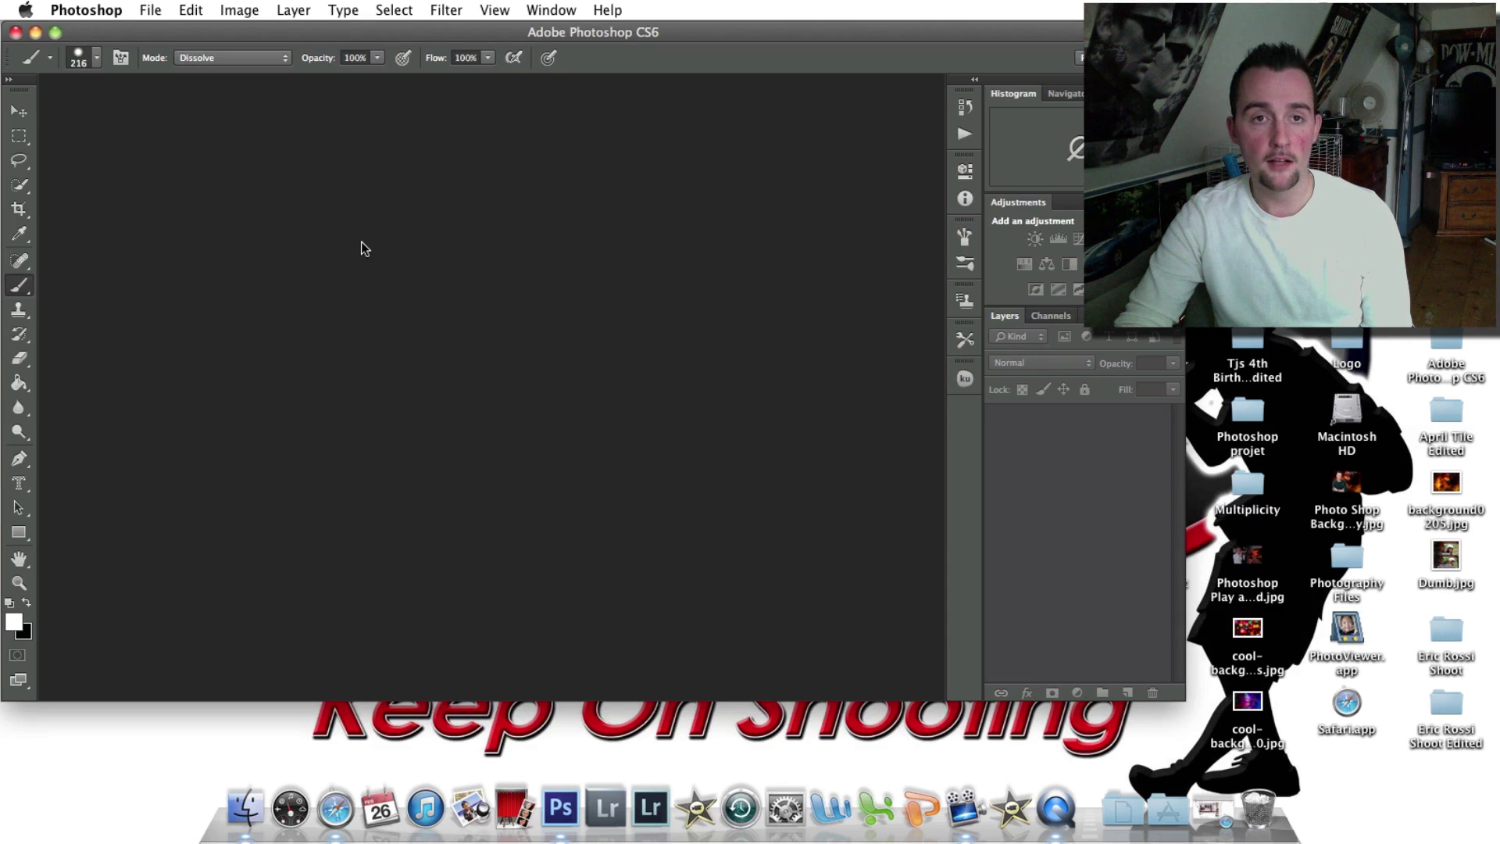
Start File > Scripts > Load Files into Stack with Use set to Folder.
click(153, 11)
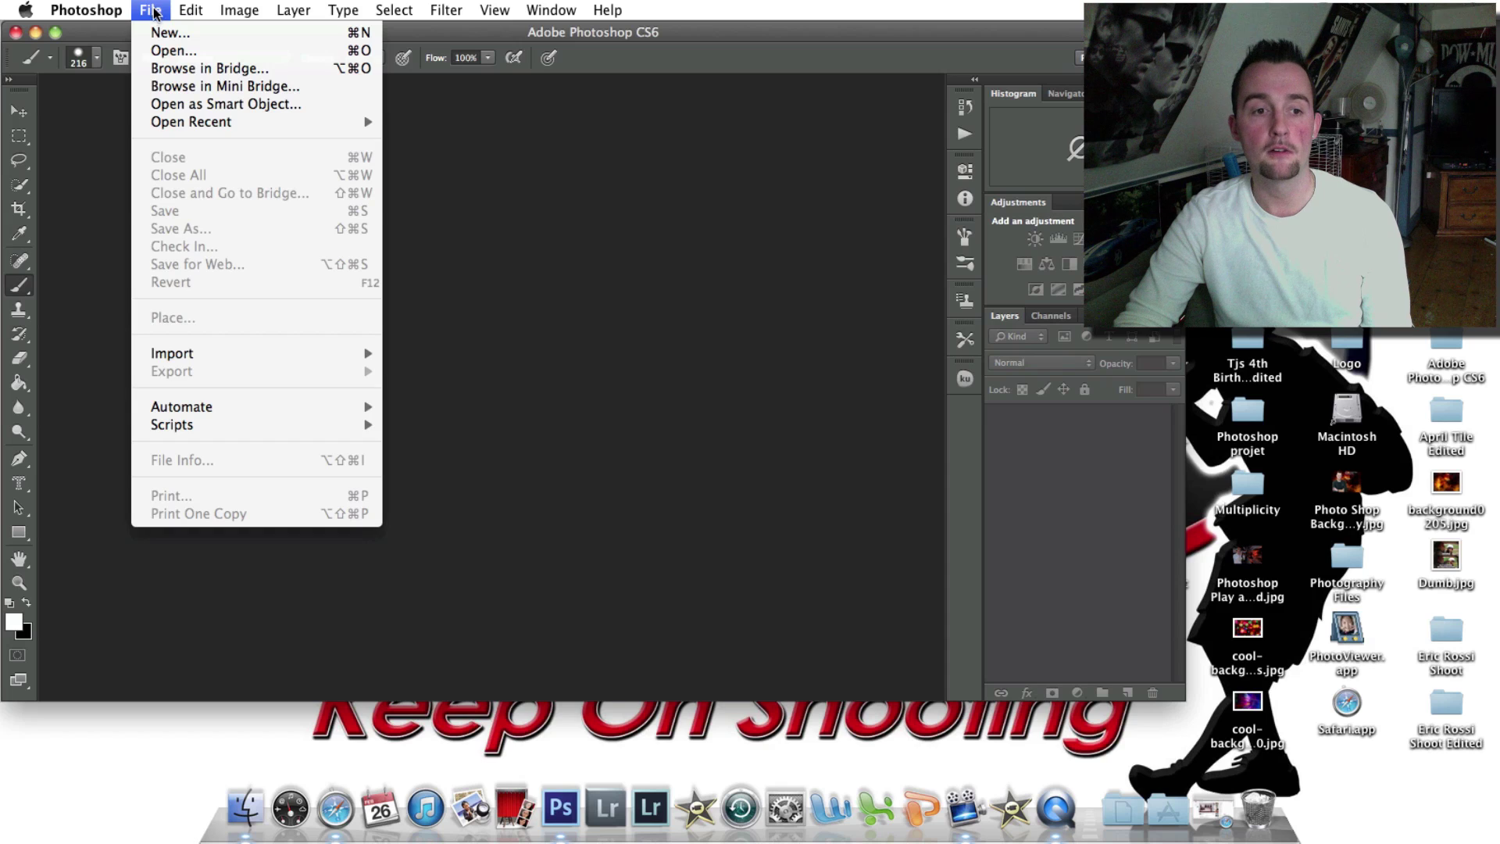
mouse_move(336, 425)
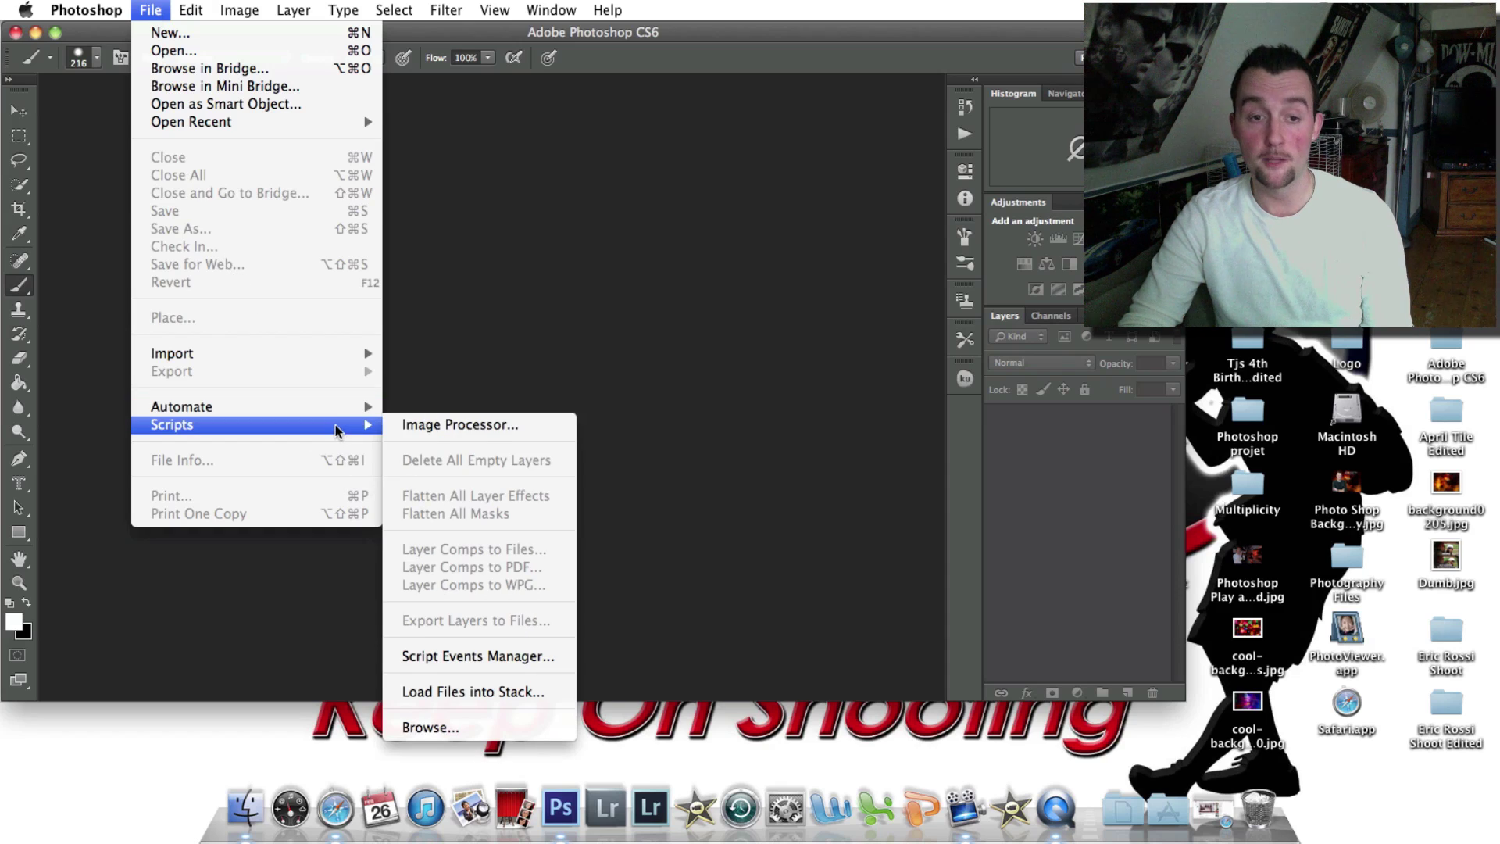
click(521, 693)
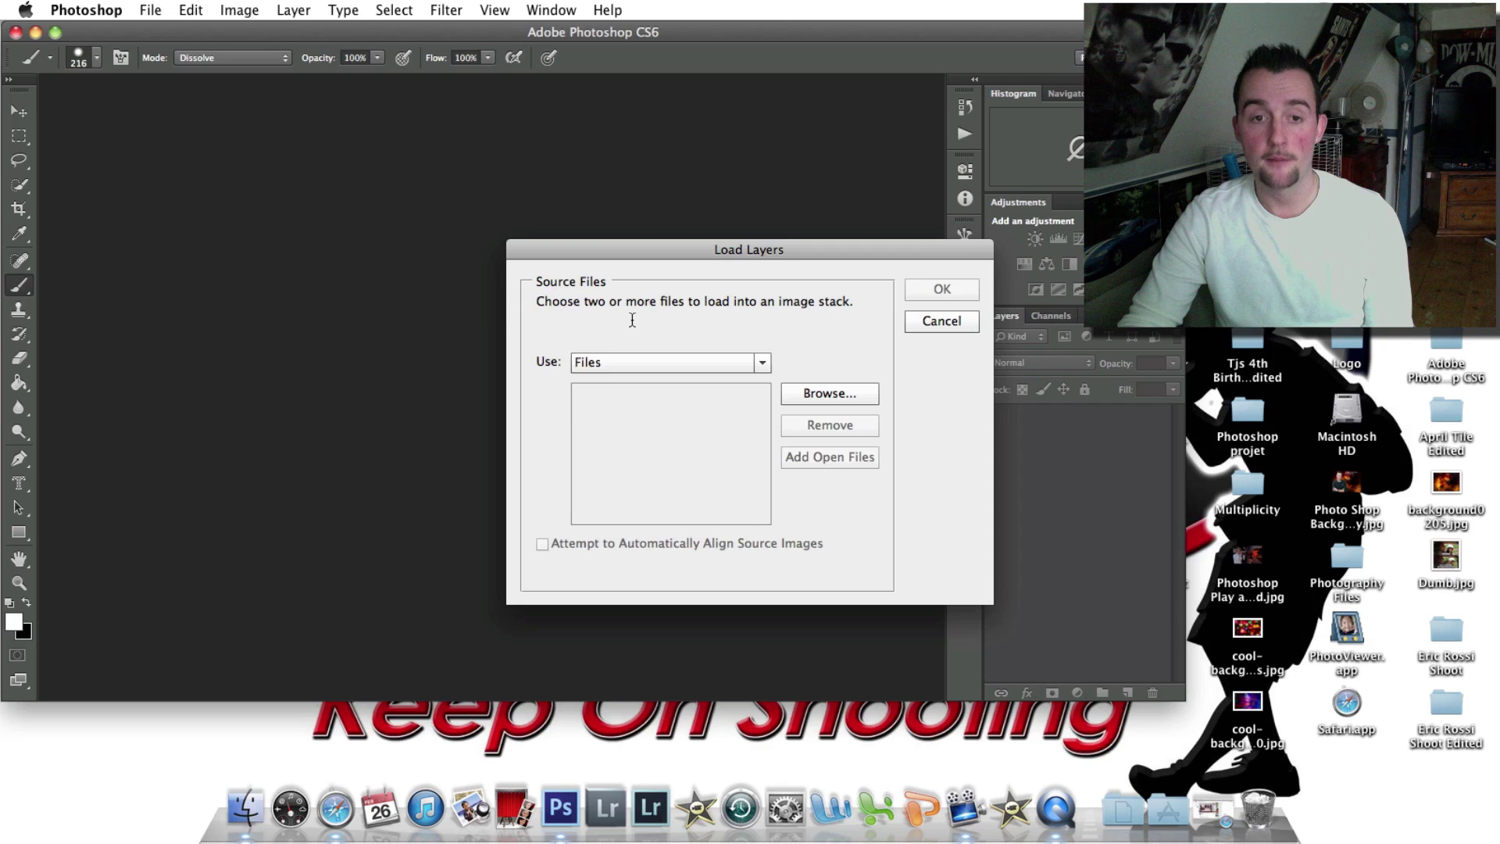
click(613, 370)
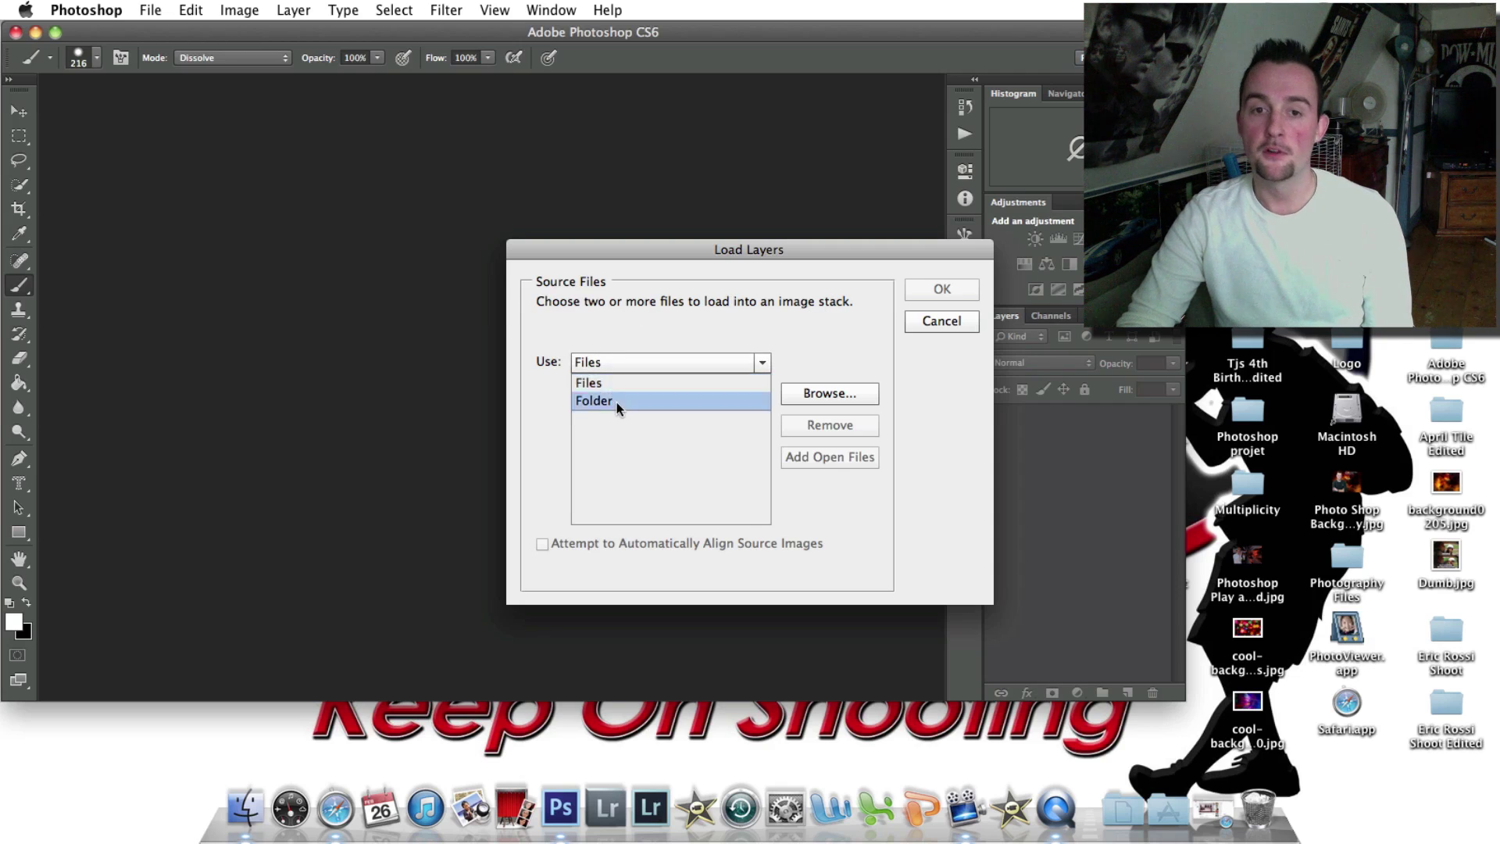
click(617, 405)
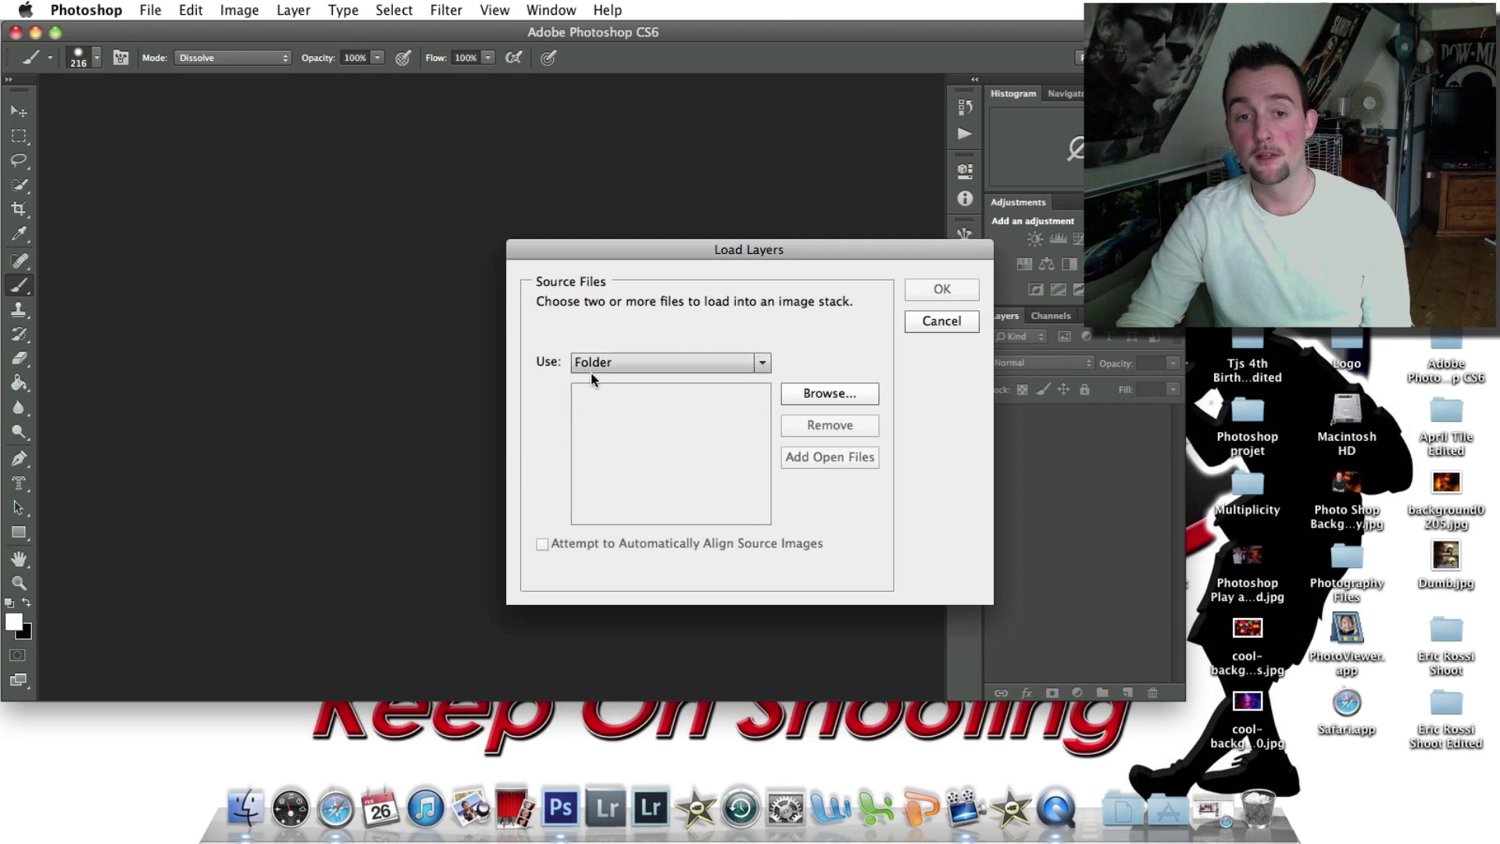
Choose Desktop > Multiplicity as the source folder for the stack.
click(843, 398)
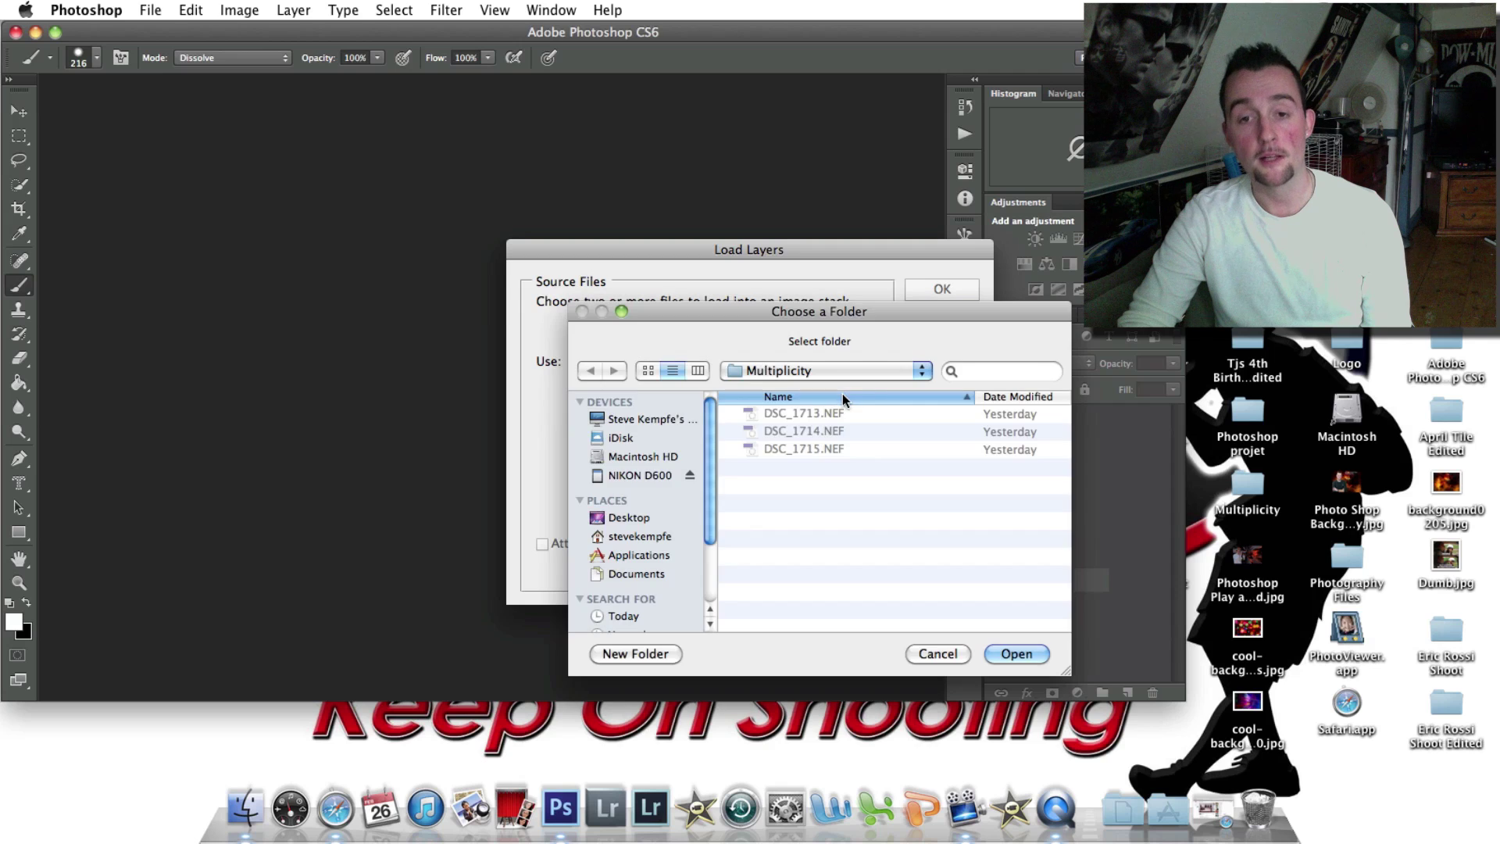
click(621, 517)
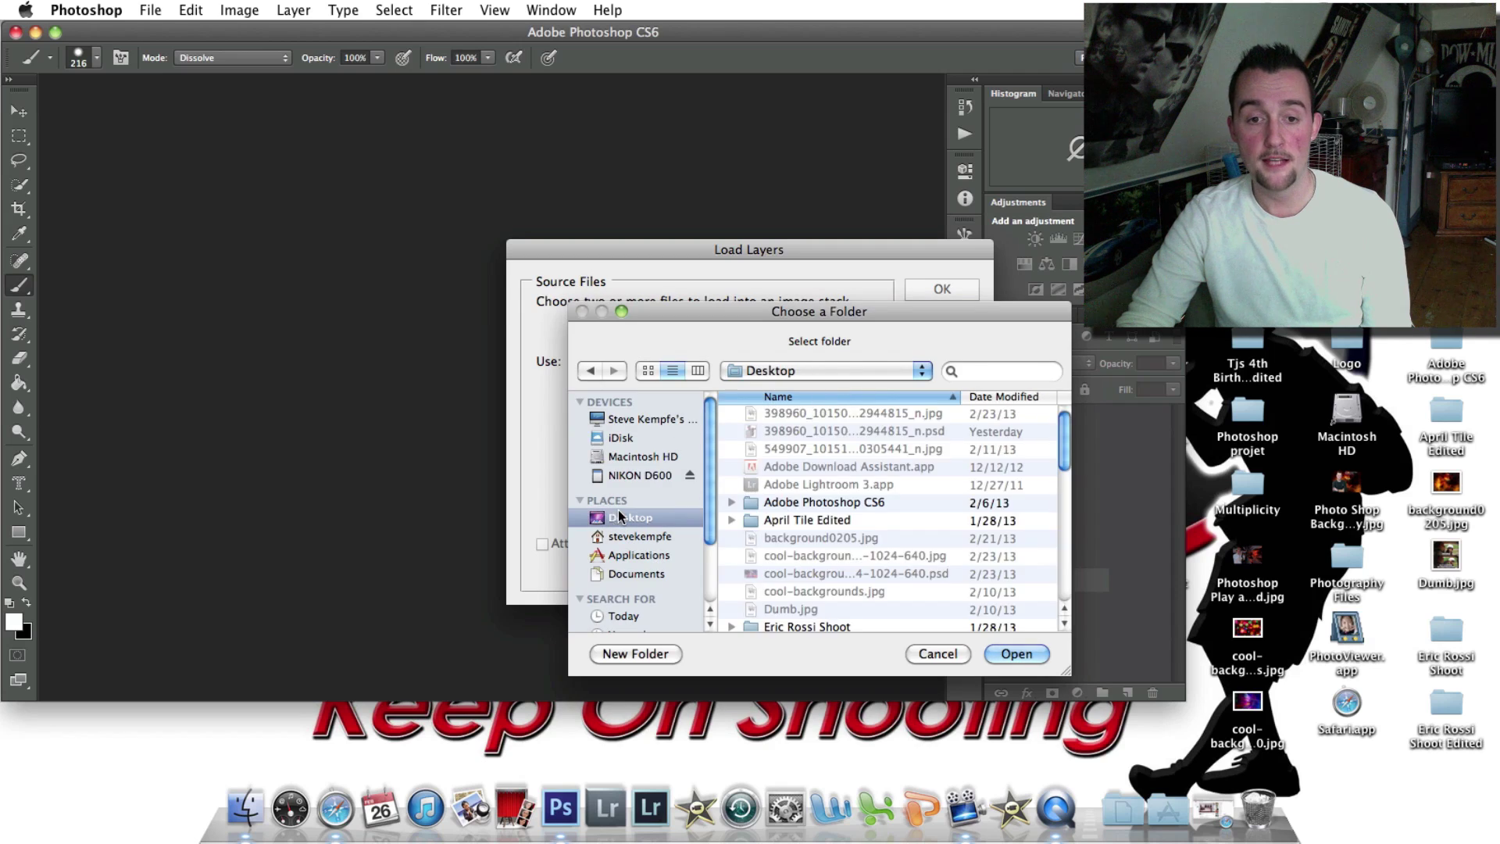
scroll(794, 492, down, 2)
scroll(794, 492, down, 3)
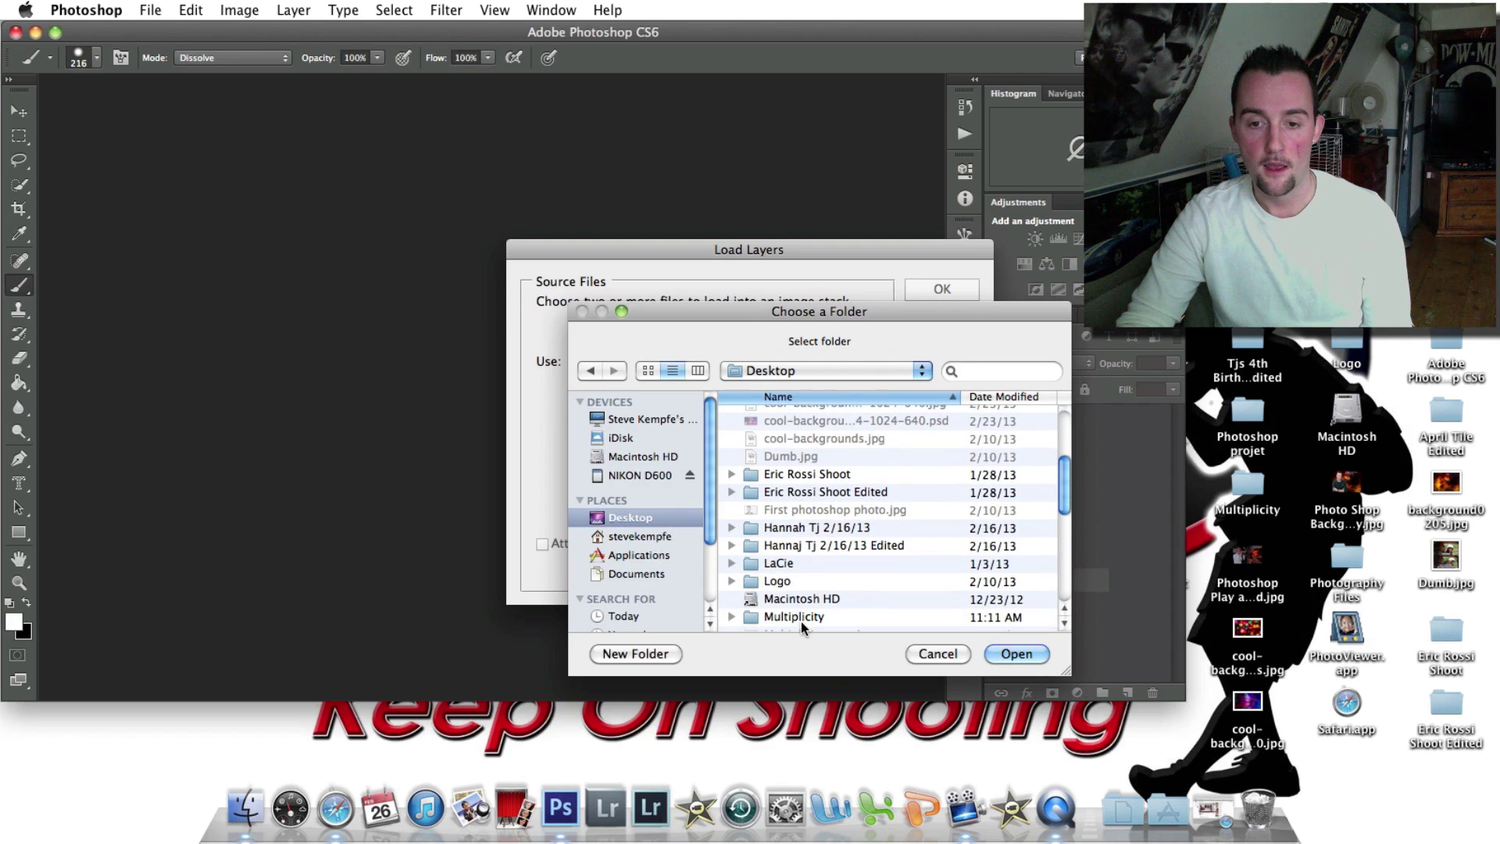
click(802, 618)
double_click(801, 618)
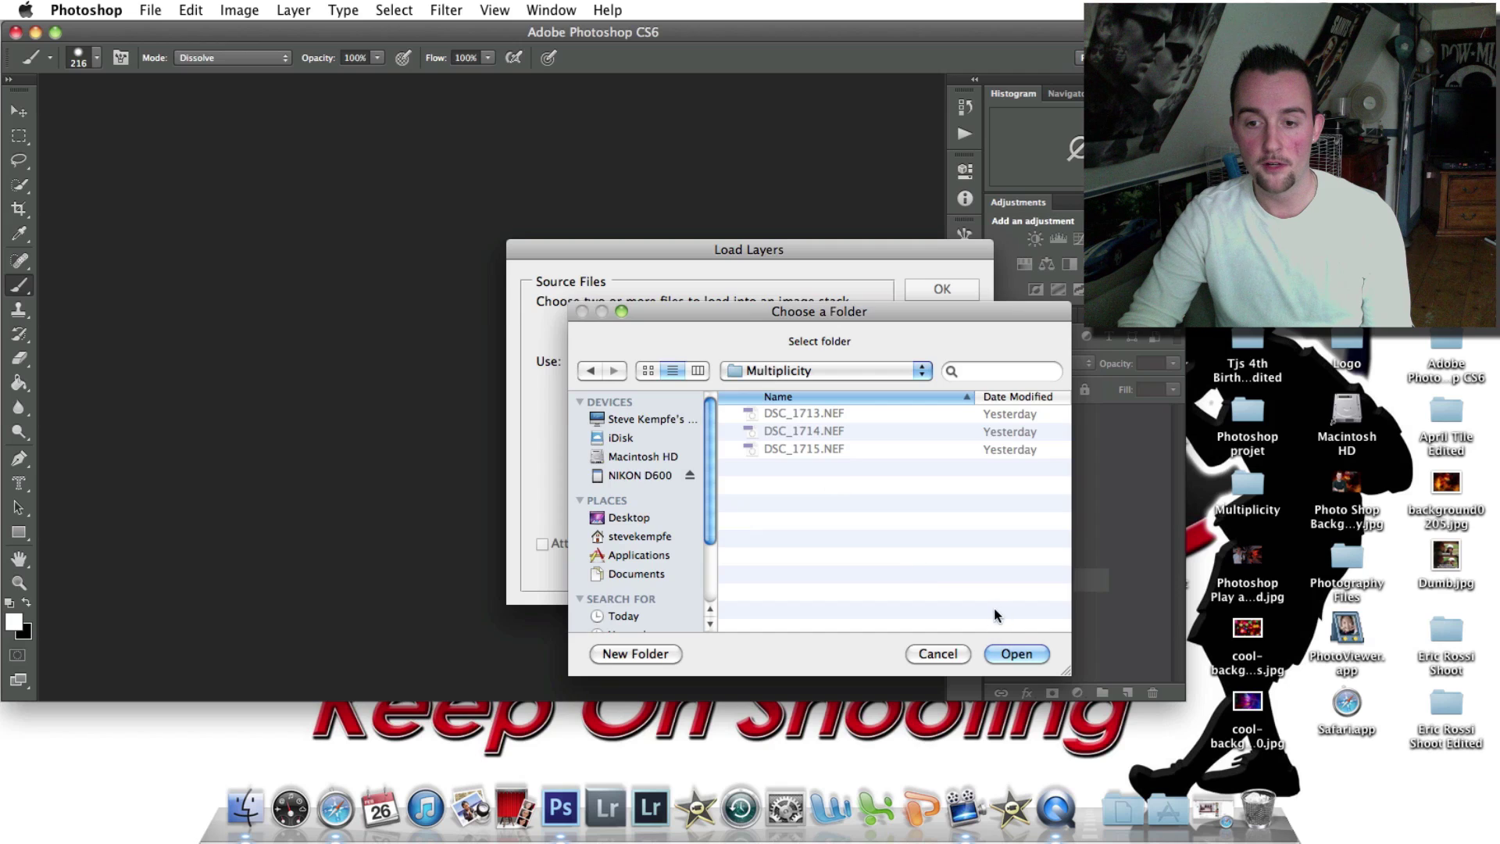
click(1012, 655)
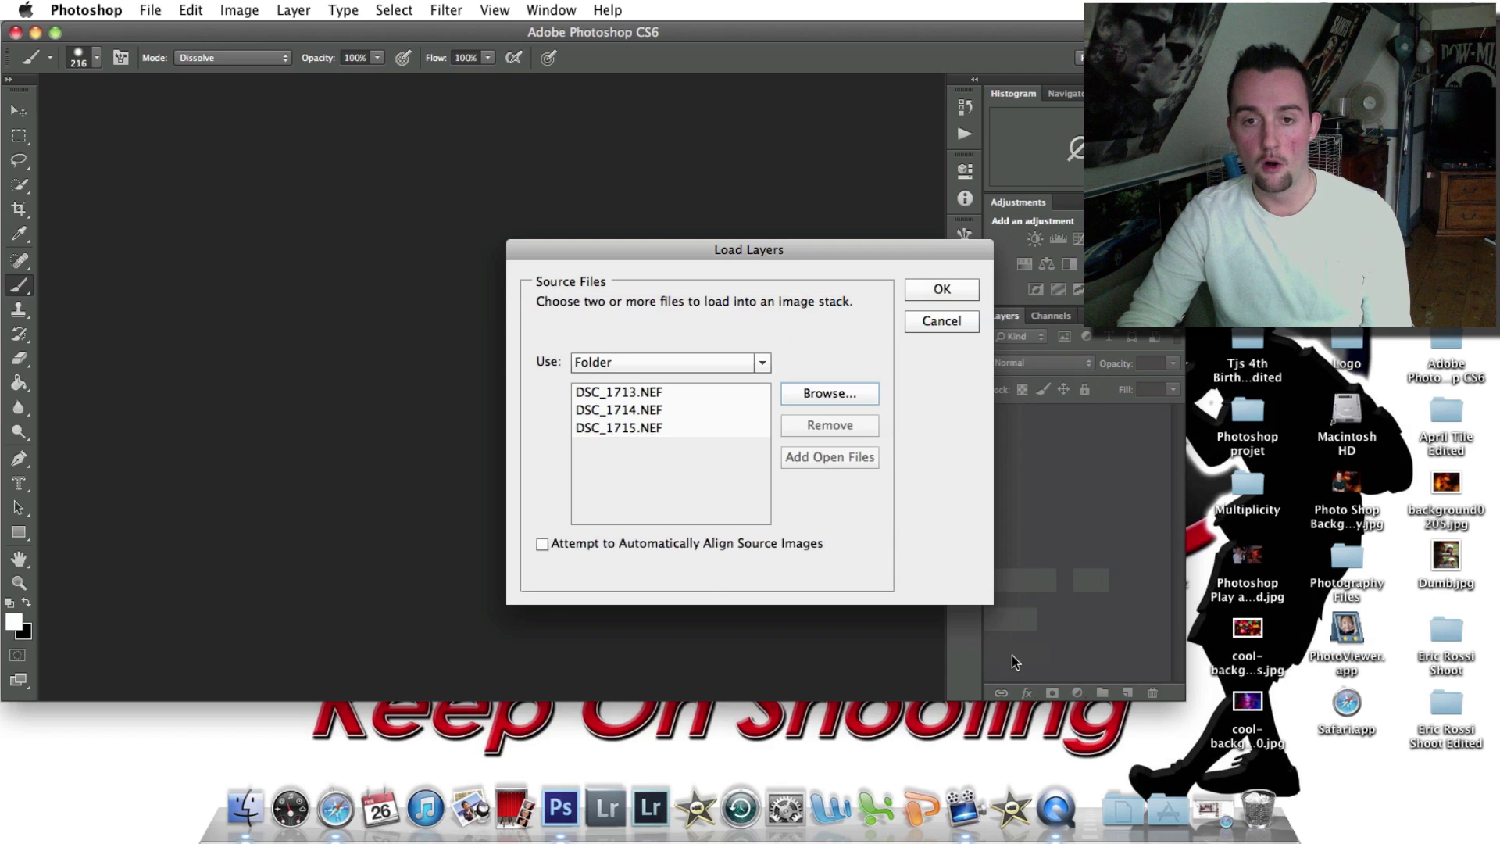
click(670, 411)
Build the stack, then check the DSC_1714, DSC_1715 and DSC_1713.NEF layers in turn.
click(943, 290)
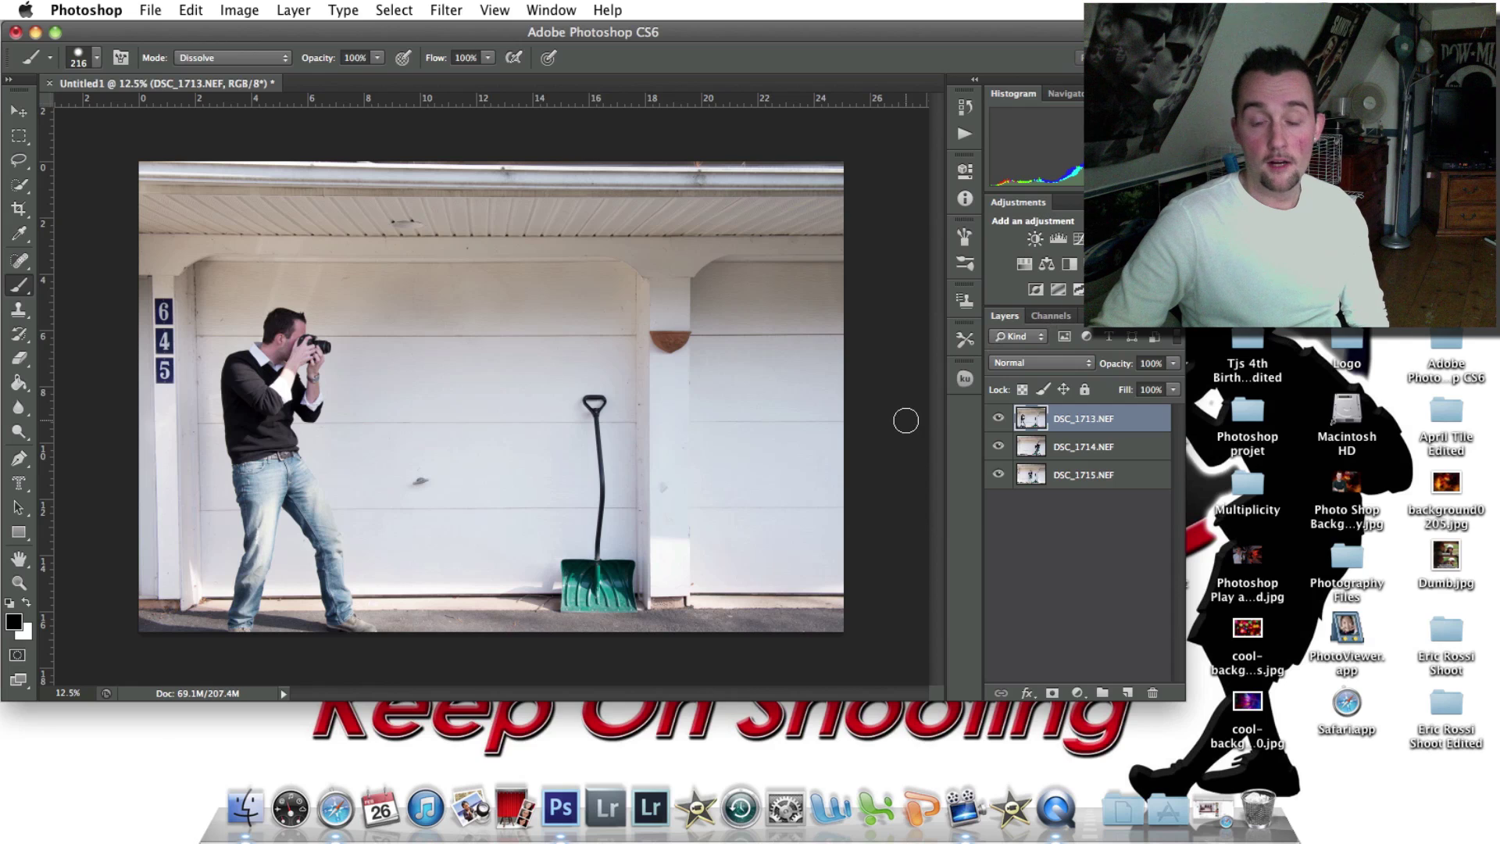
click(1081, 447)
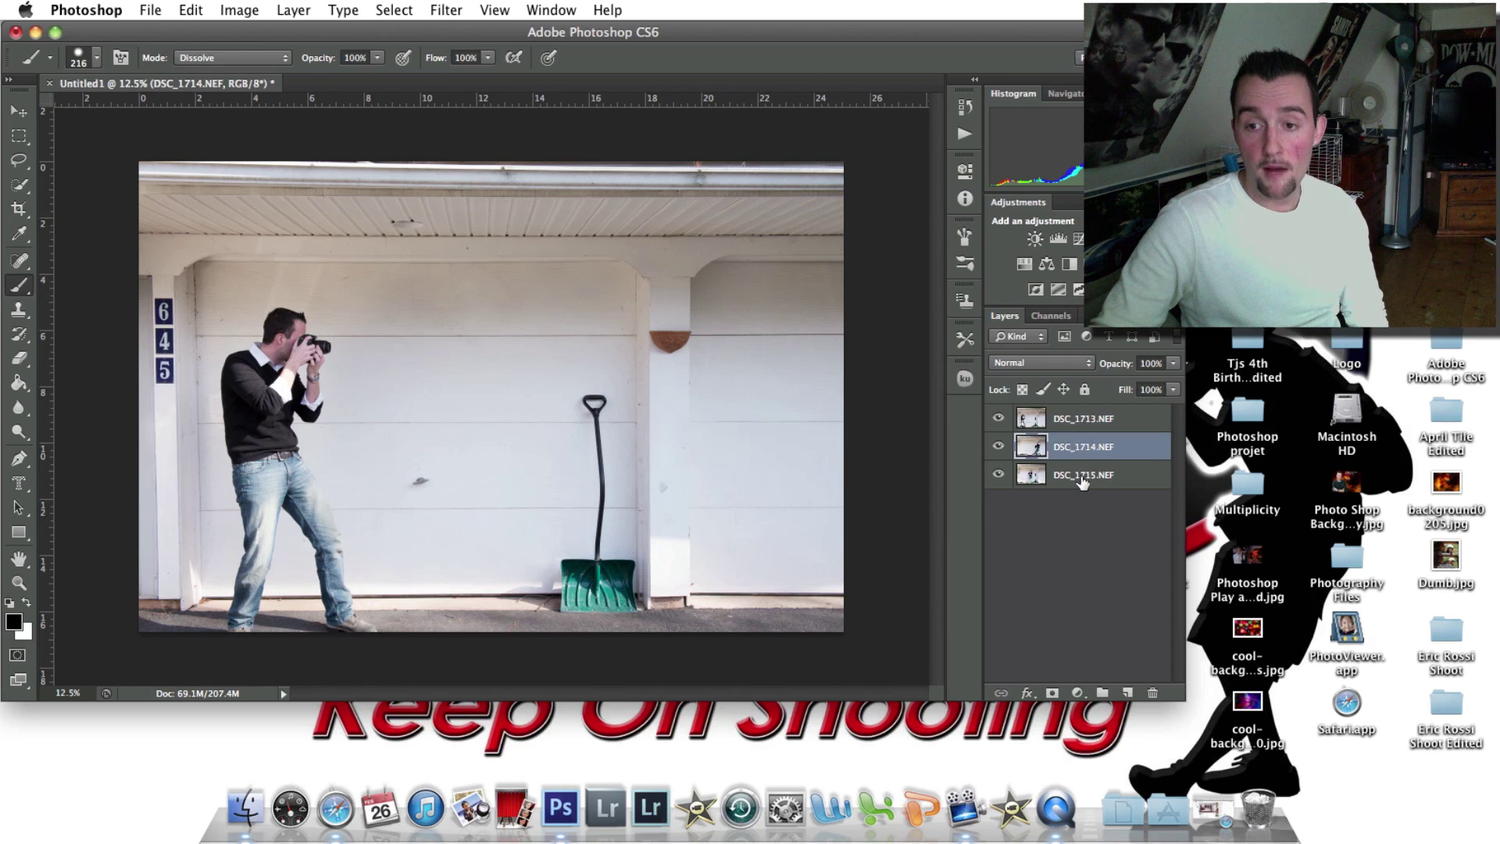
click(1083, 482)
click(1072, 429)
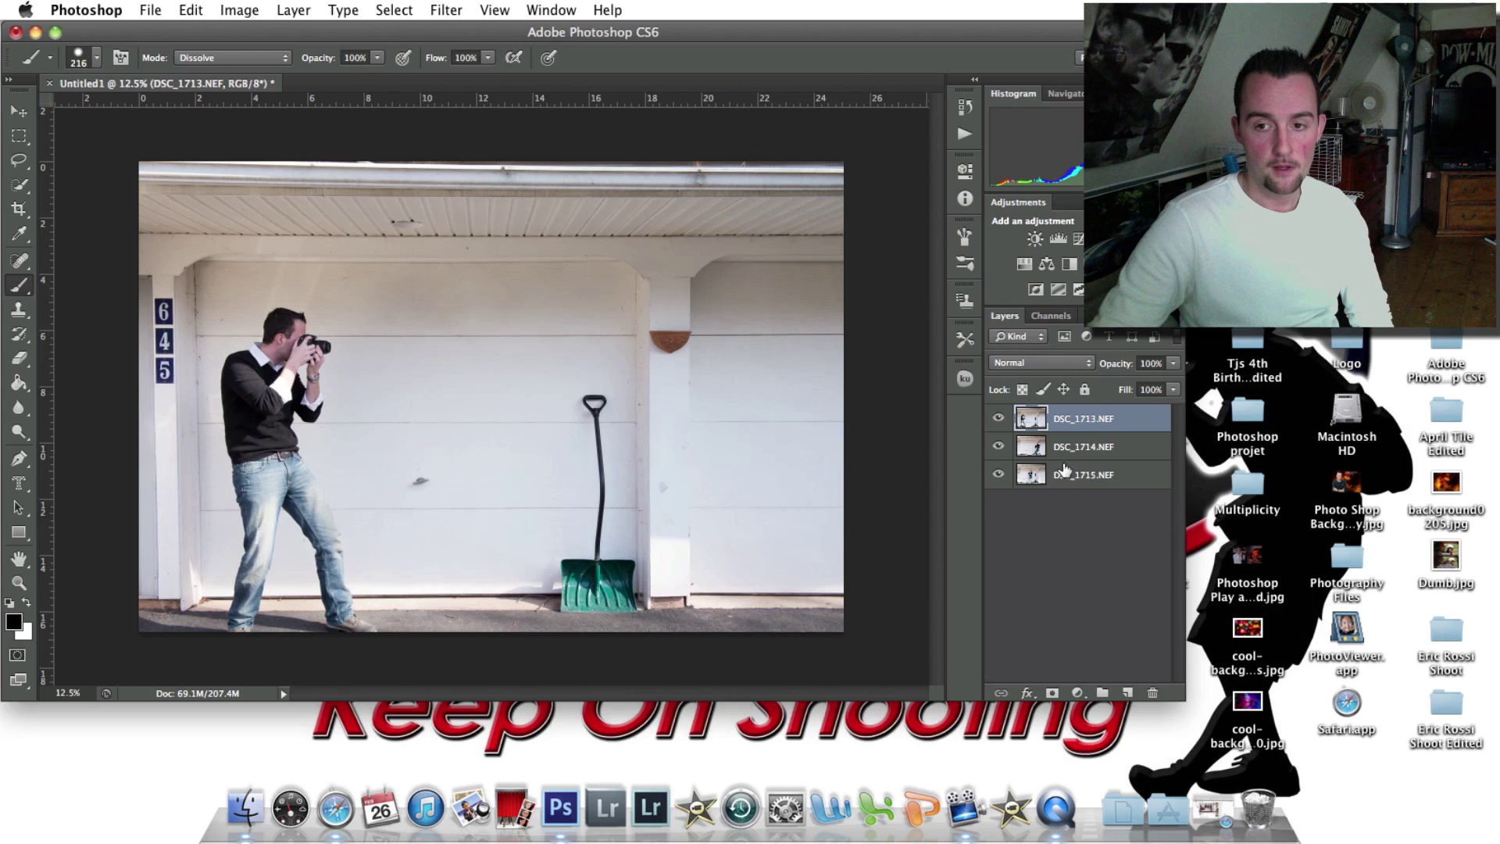
click(1063, 472)
Add a layer mask to each of the DSC_1713, DSC_1714 and DSC_1715.NEF layers.
click(1065, 450)
click(1081, 421)
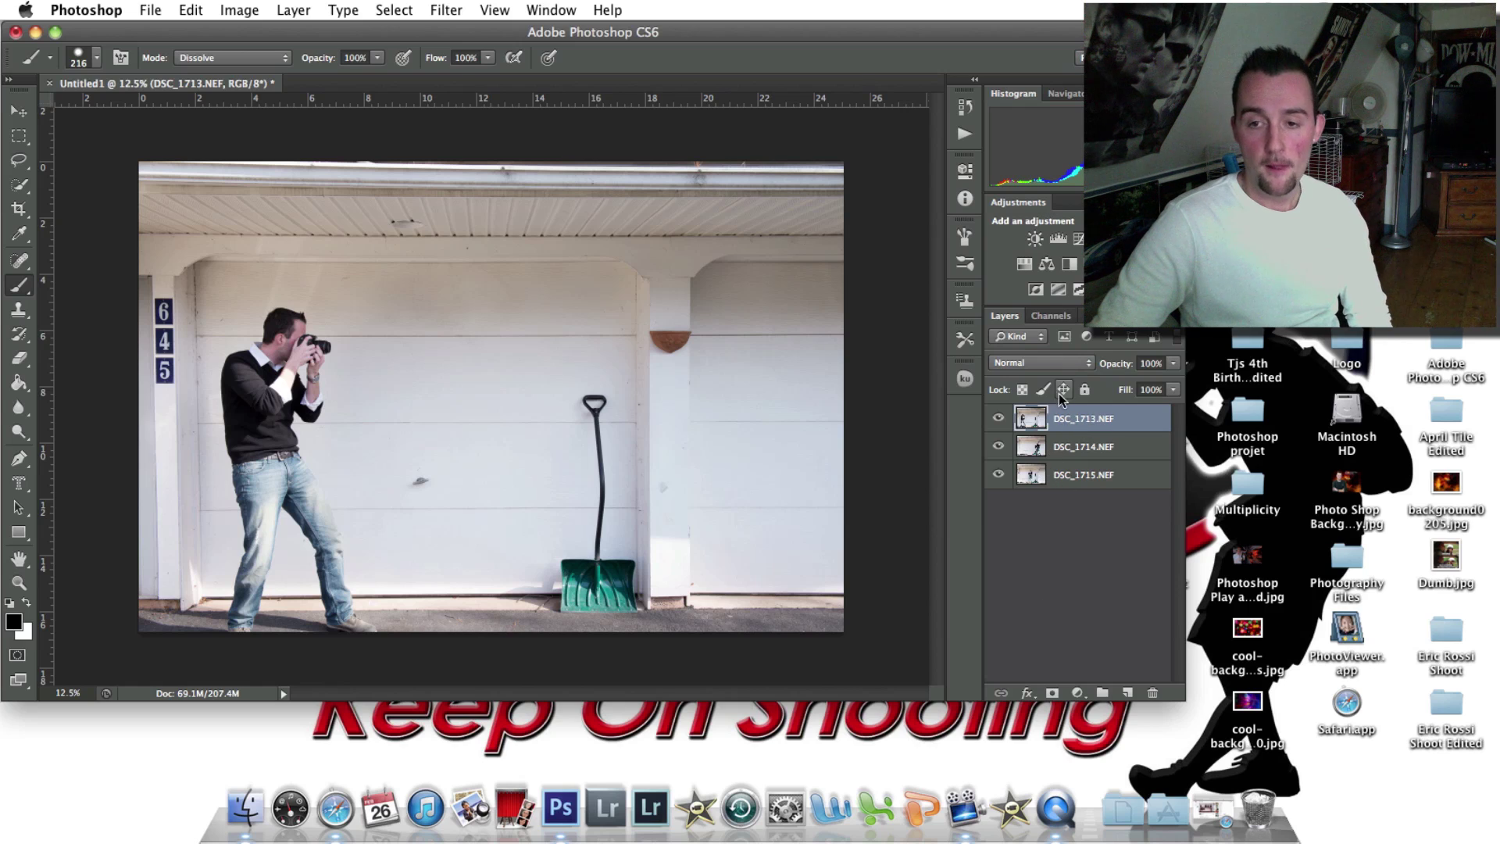
click(1053, 694)
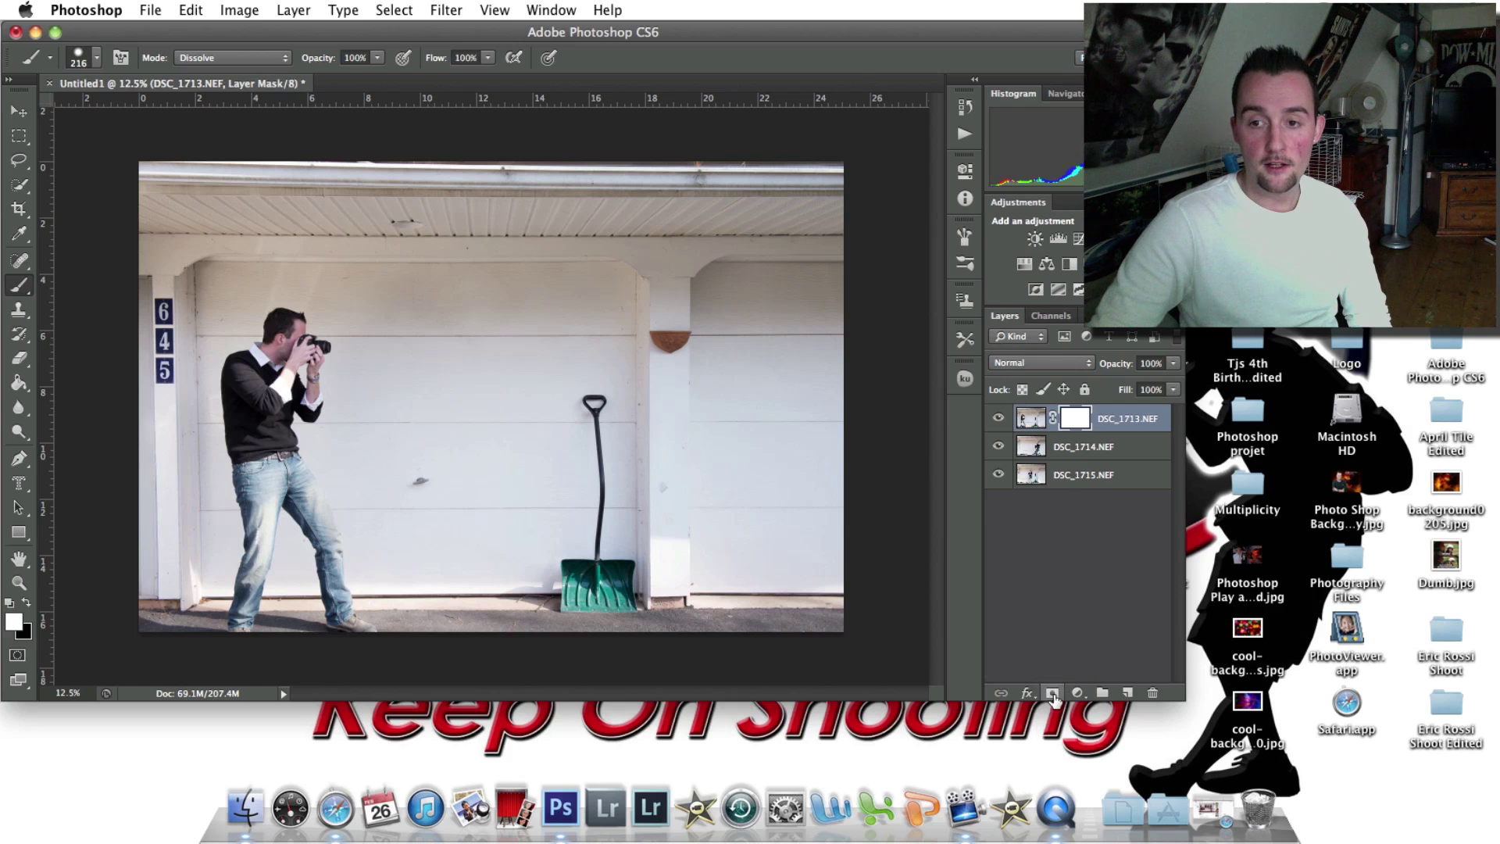
click(1074, 454)
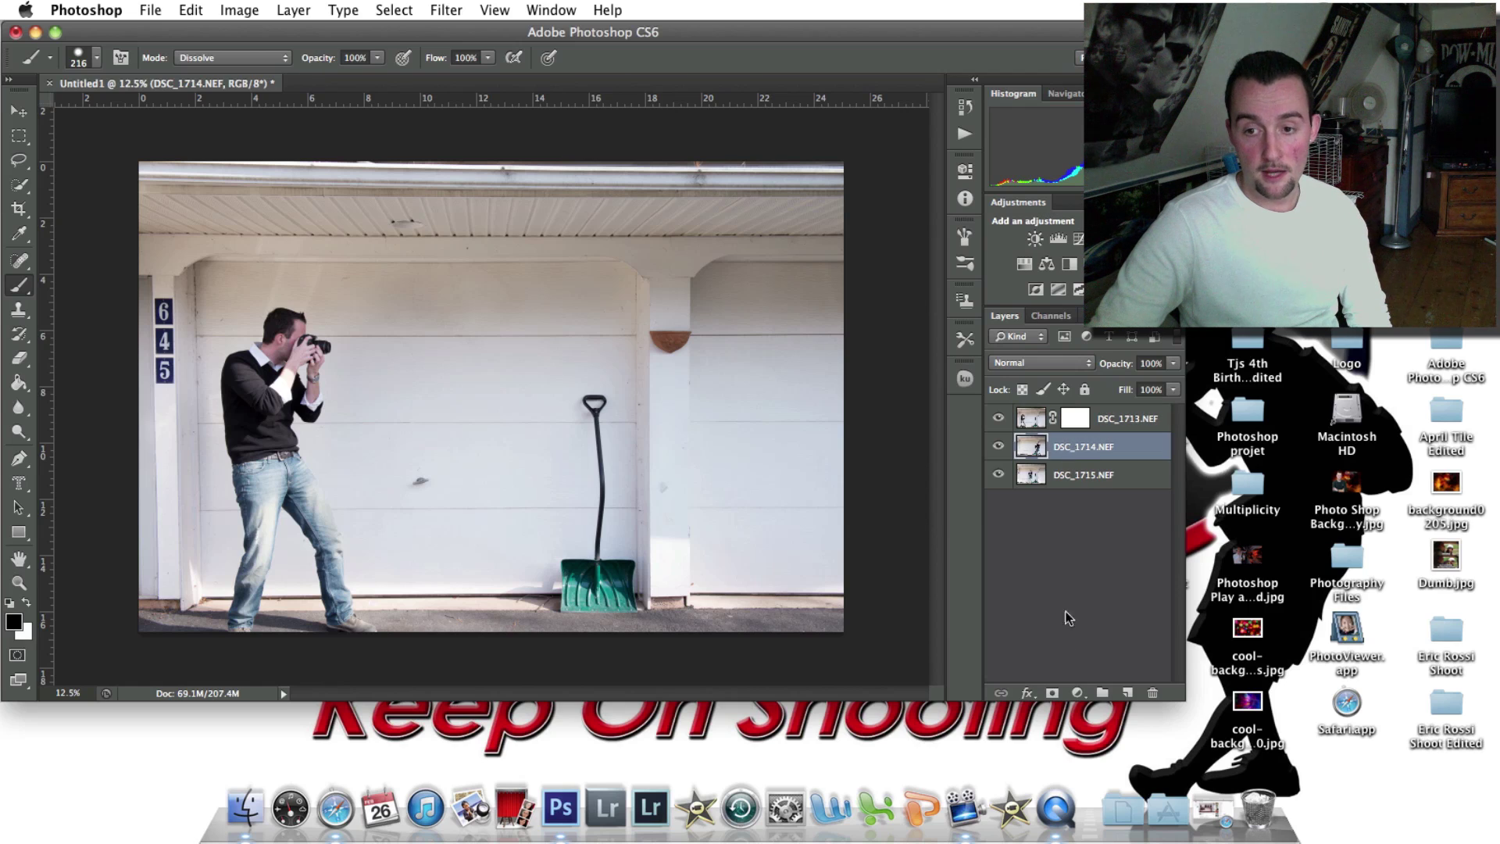
click(1052, 693)
click(1082, 476)
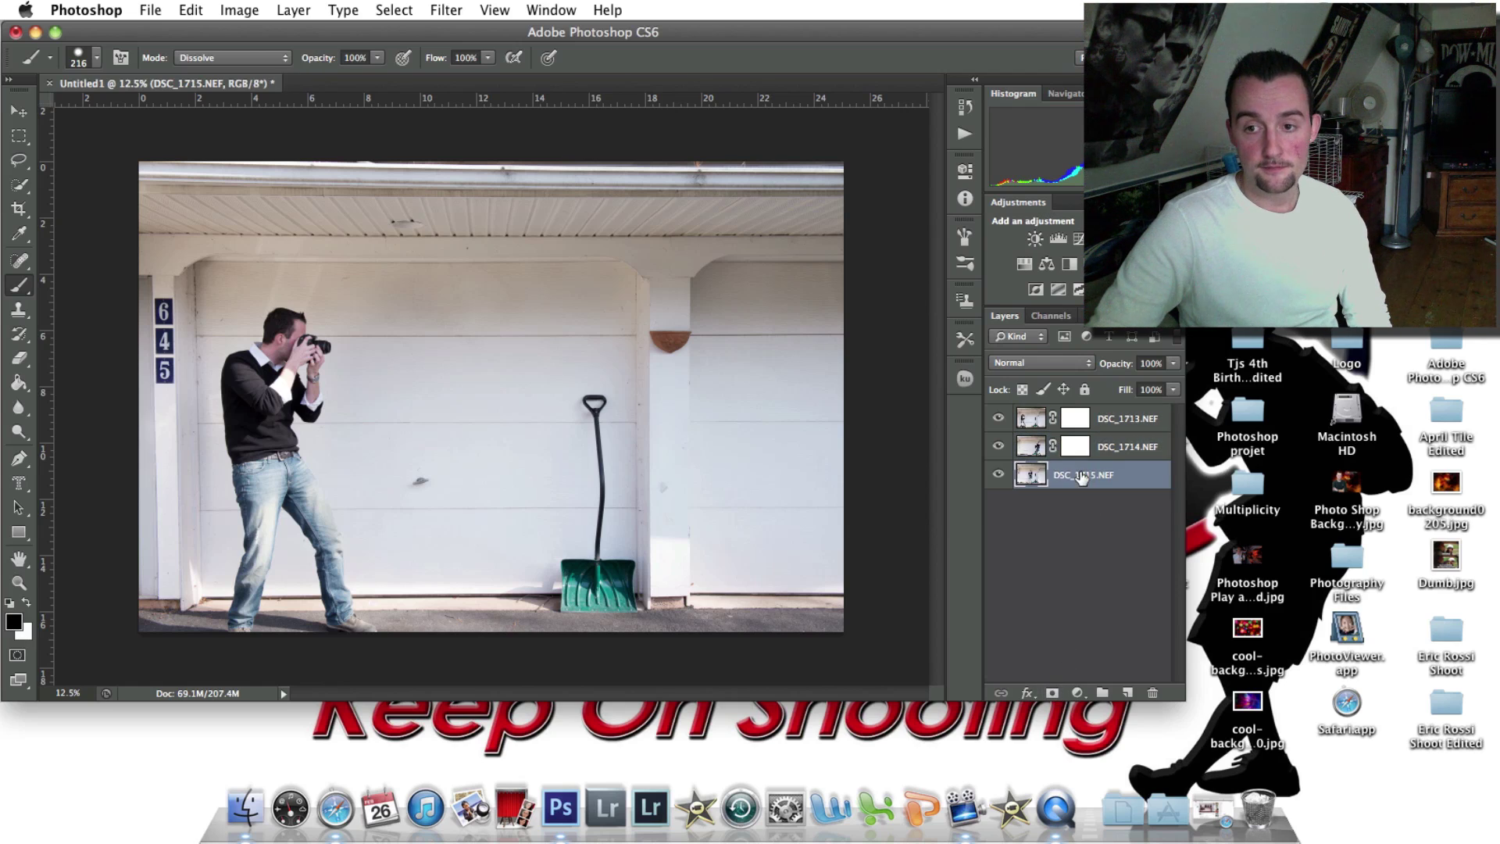
click(1053, 693)
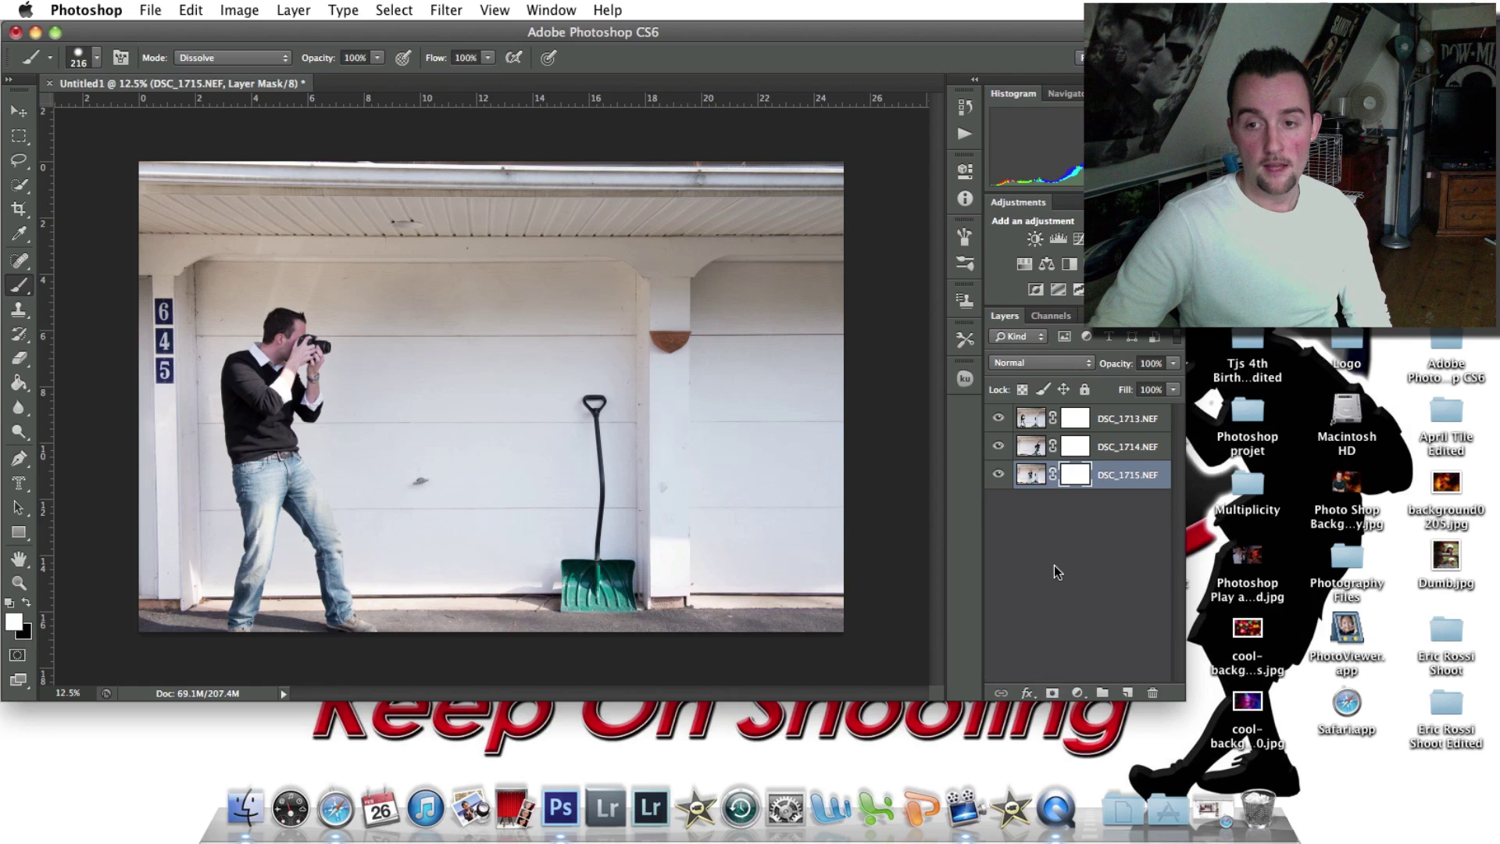
key(x)
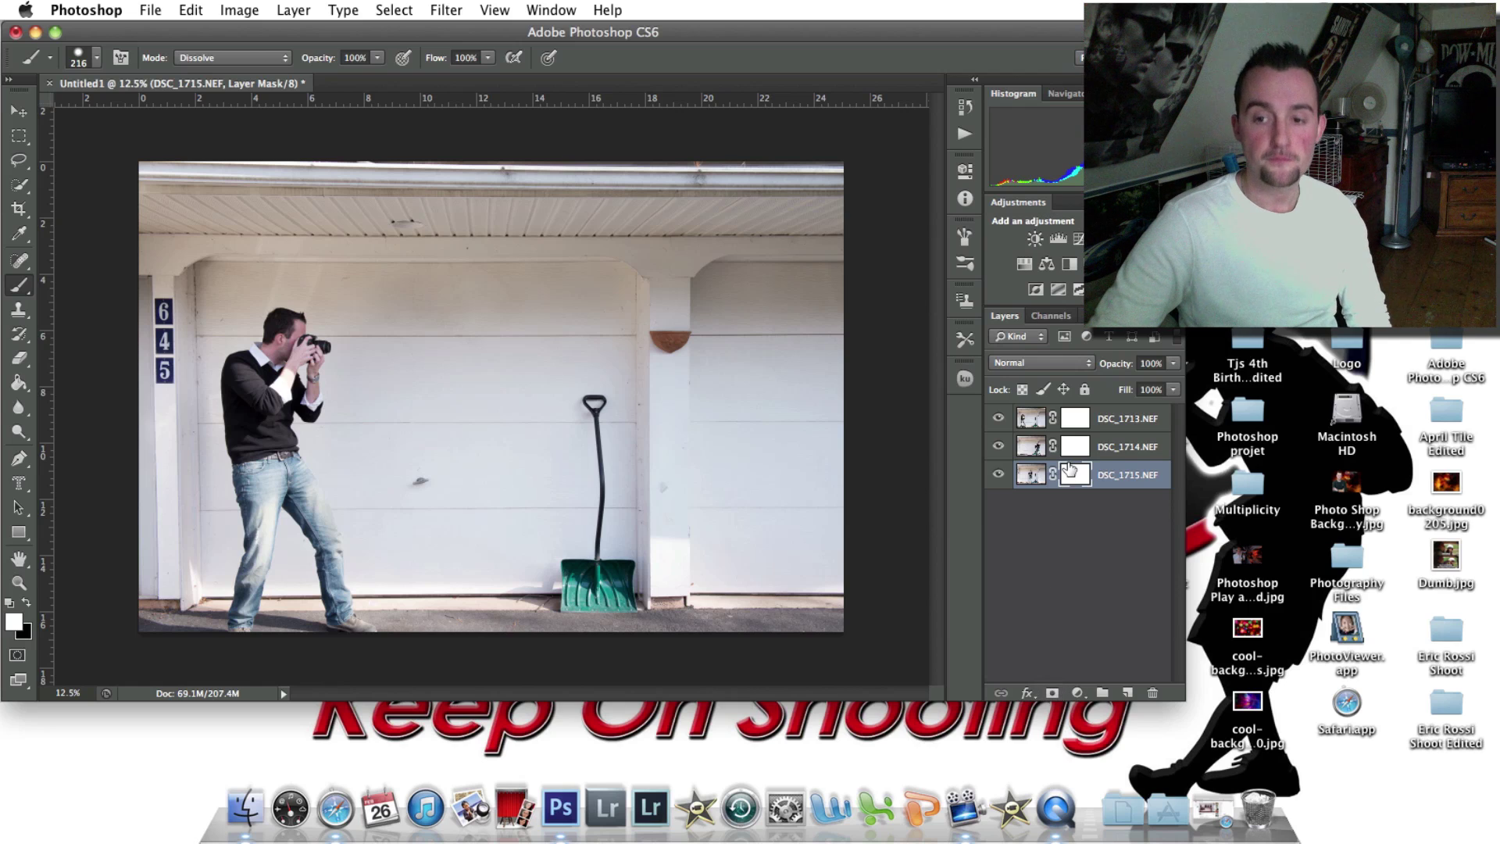
Target the DSC_1713 layer mask and make black the foreground colour.
click(1077, 423)
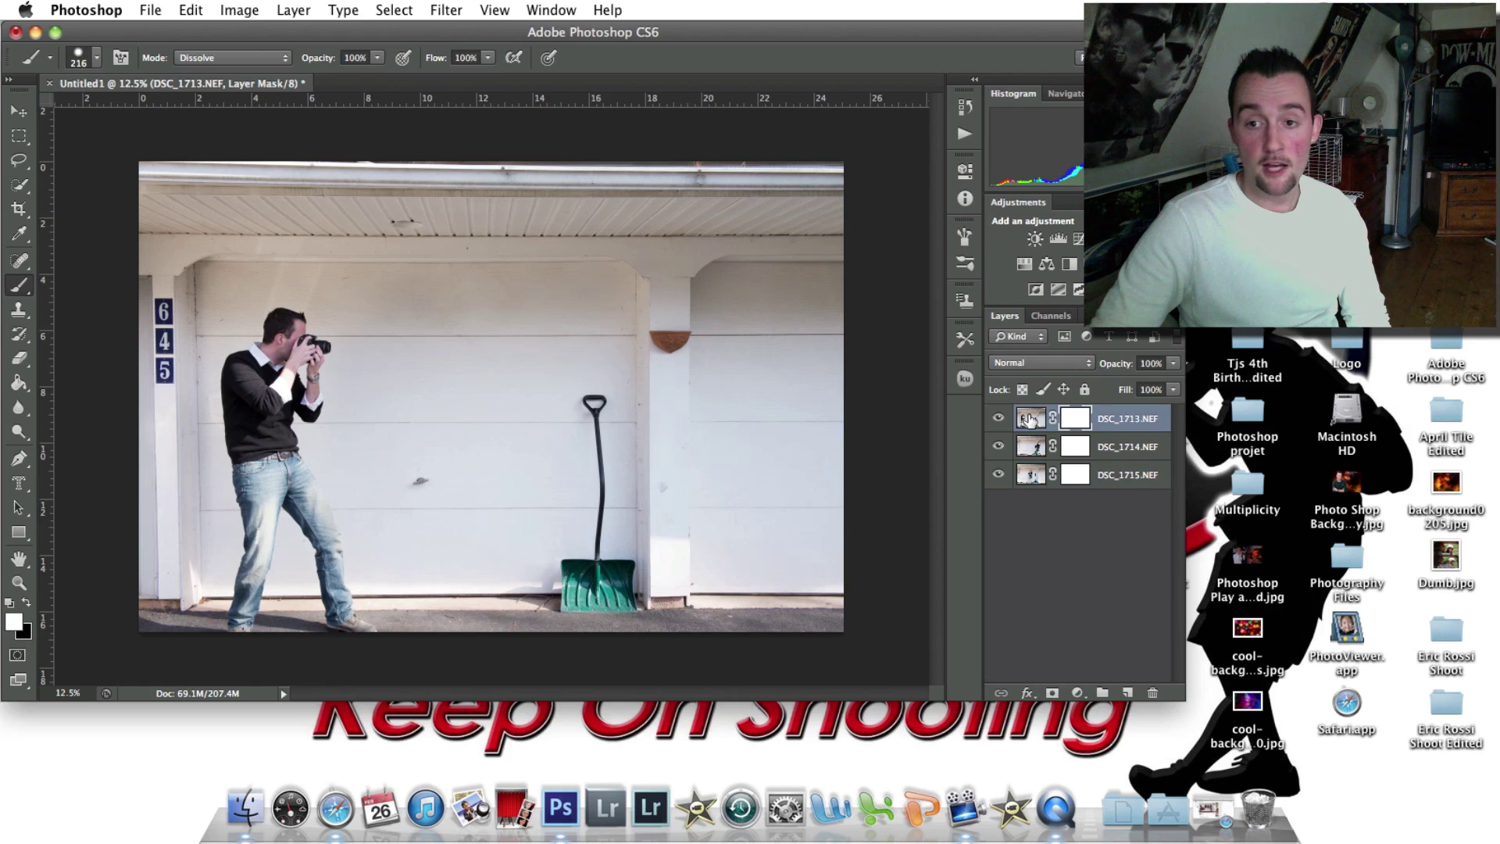
click(1029, 419)
click(1082, 422)
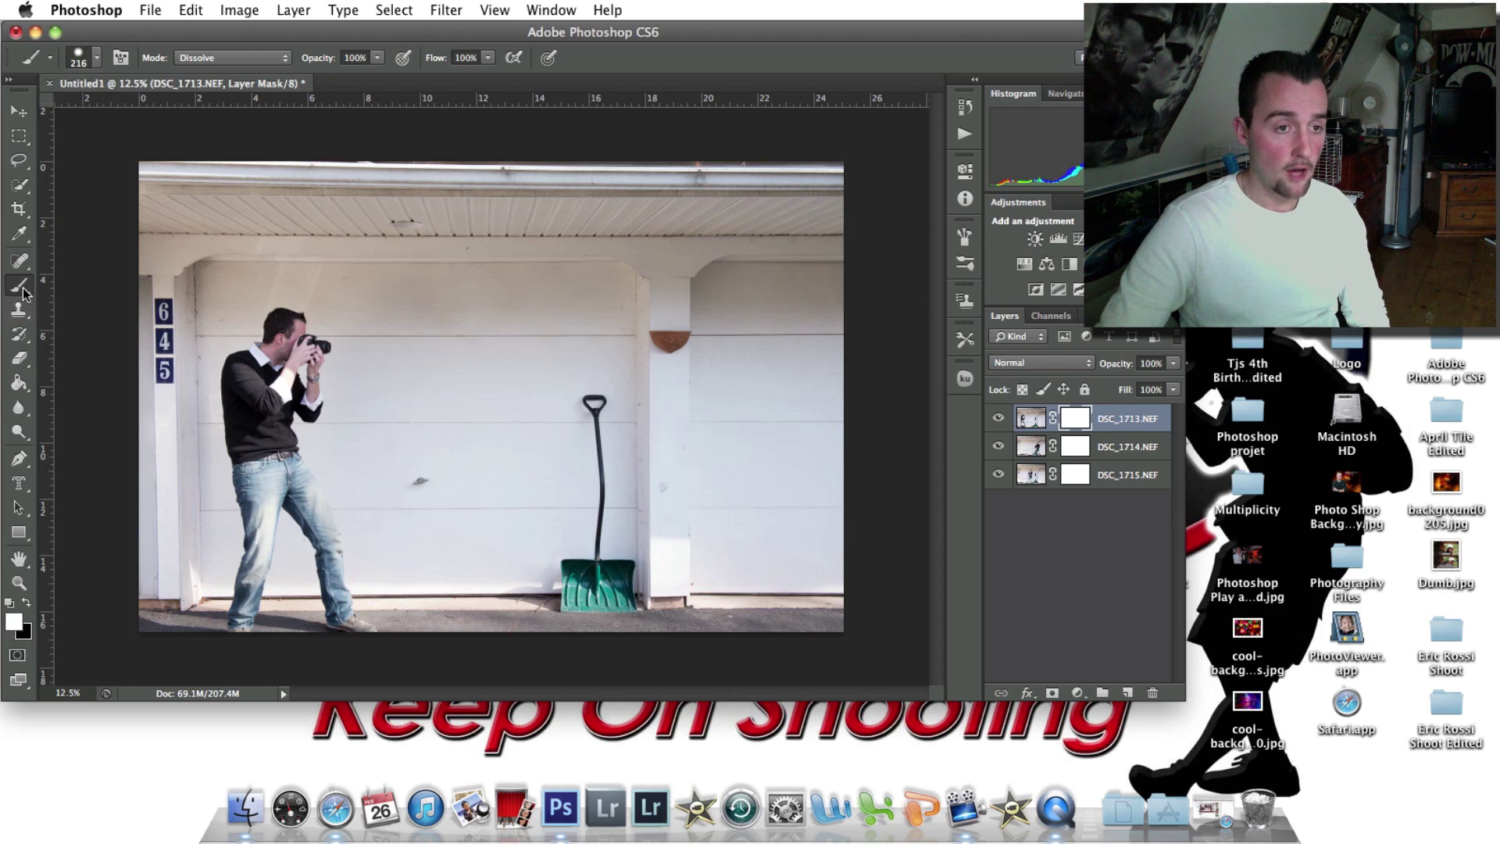
click(26, 605)
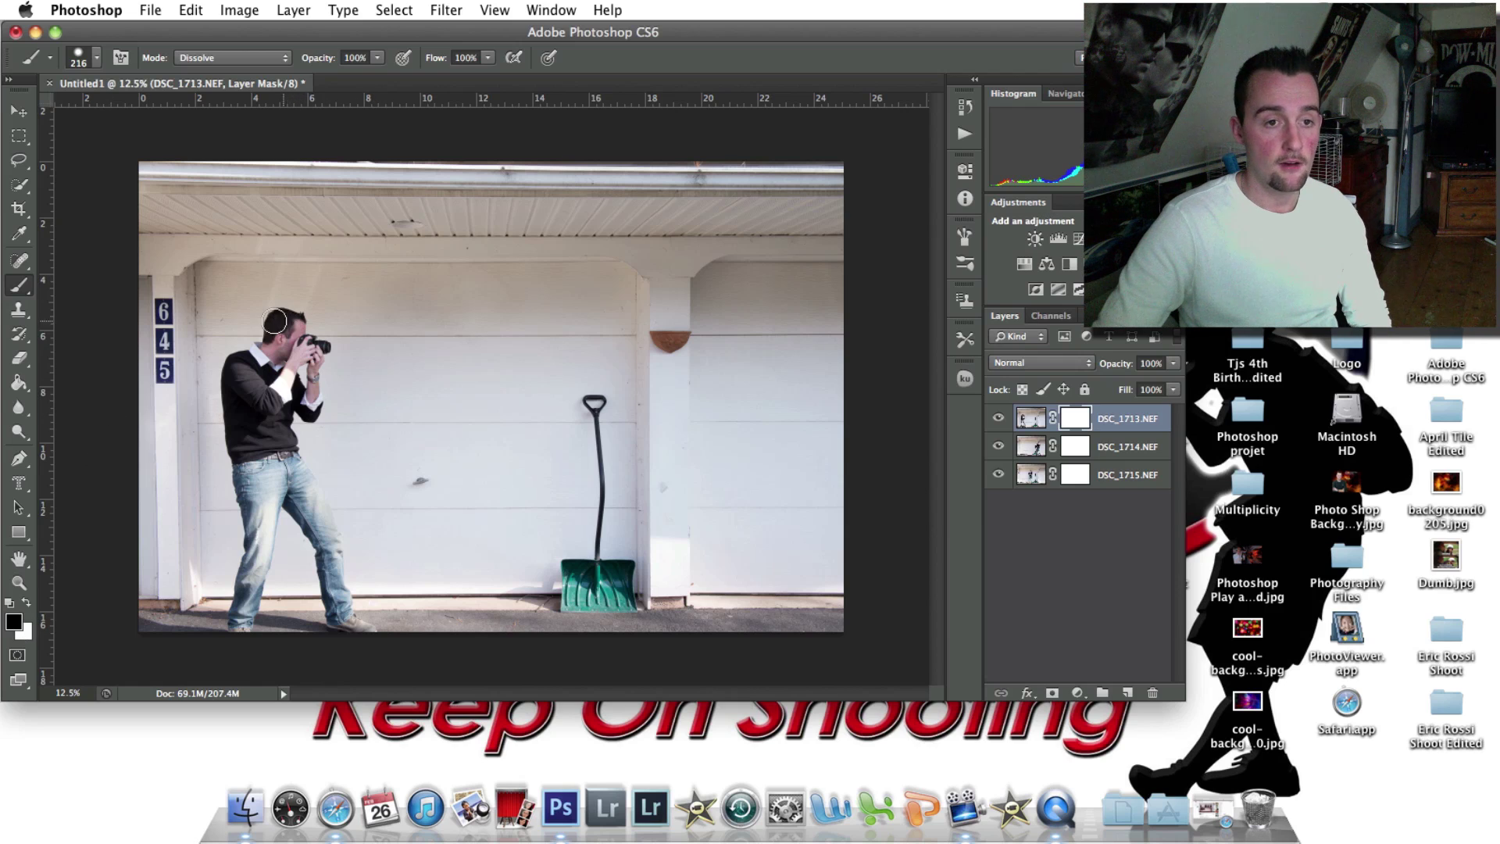
Brush black over the photographer on the DSC_1713 mask, then invert it with Cmd+I.
mouse_move(282, 315)
mouse_down()
mouse_move(268, 341)
mouse_move(306, 332)
mouse_move(339, 357)
mouse_move(300, 352)
mouse_move(317, 371)
mouse_move(317, 406)
mouse_move(300, 407)
mouse_move(283, 357)
mouse_move(232, 356)
mouse_move(235, 461)
mouse_move(256, 370)
mouse_move(260, 425)
mouse_move(275, 407)
mouse_move(294, 429)
mouse_move(307, 421)
mouse_move(264, 436)
mouse_move(247, 502)
mouse_move(237, 475)
mouse_move(253, 534)
mouse_move(237, 625)
mouse_move(255, 612)
mouse_move(264, 446)
mouse_move(293, 444)
mouse_move(264, 480)
mouse_move(265, 510)
mouse_move(288, 461)
mouse_move(305, 462)
mouse_move(307, 498)
mouse_move(277, 547)
mouse_move(307, 513)
mouse_move(321, 520)
mouse_move(330, 618)
mouse_move(361, 626)
mouse_move(337, 530)
mouse_move(298, 525)
mouse_up()
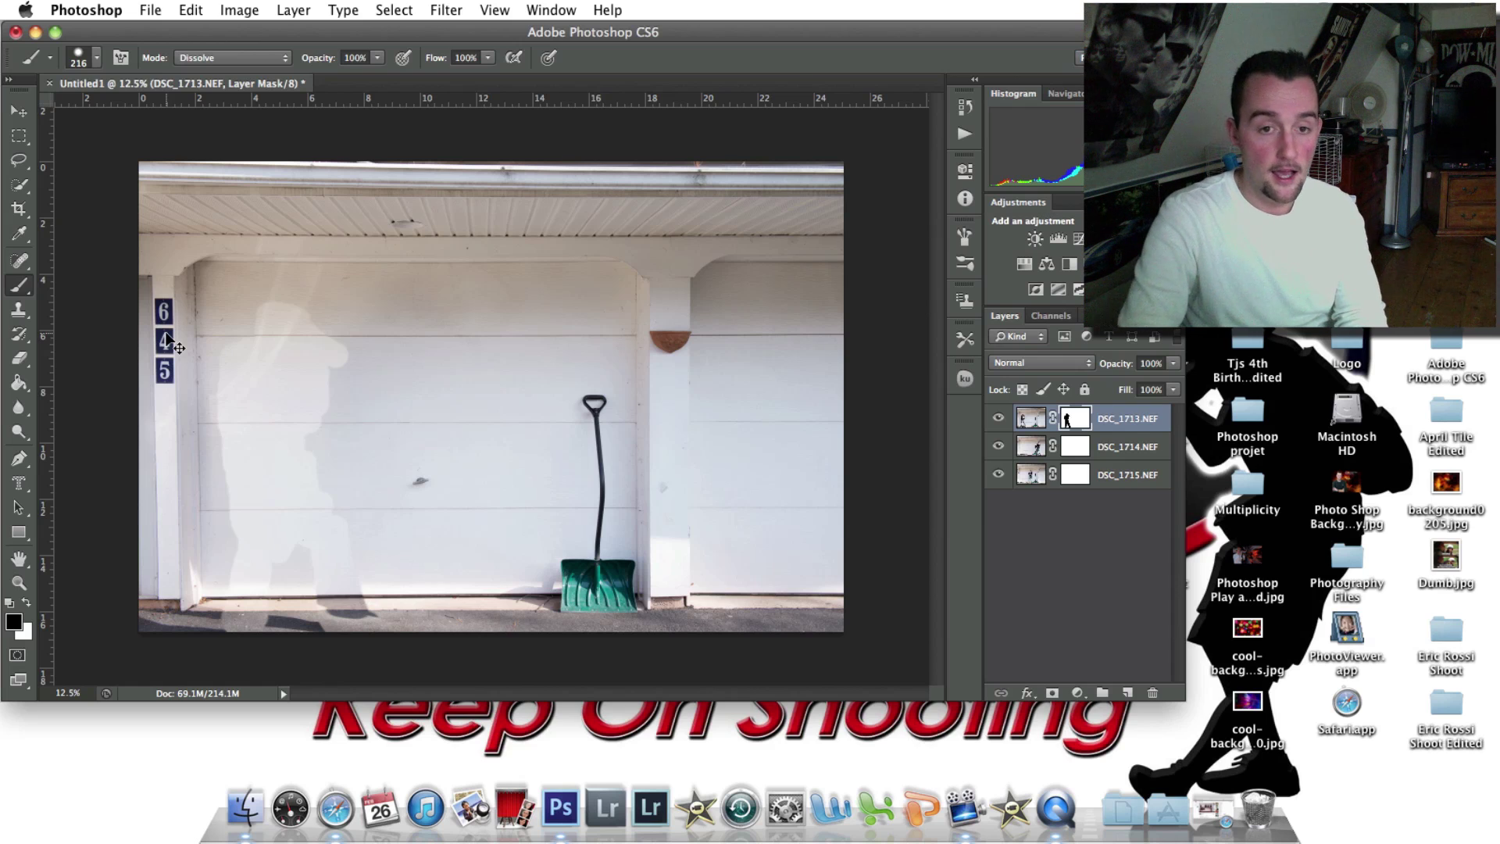
key(super+i)
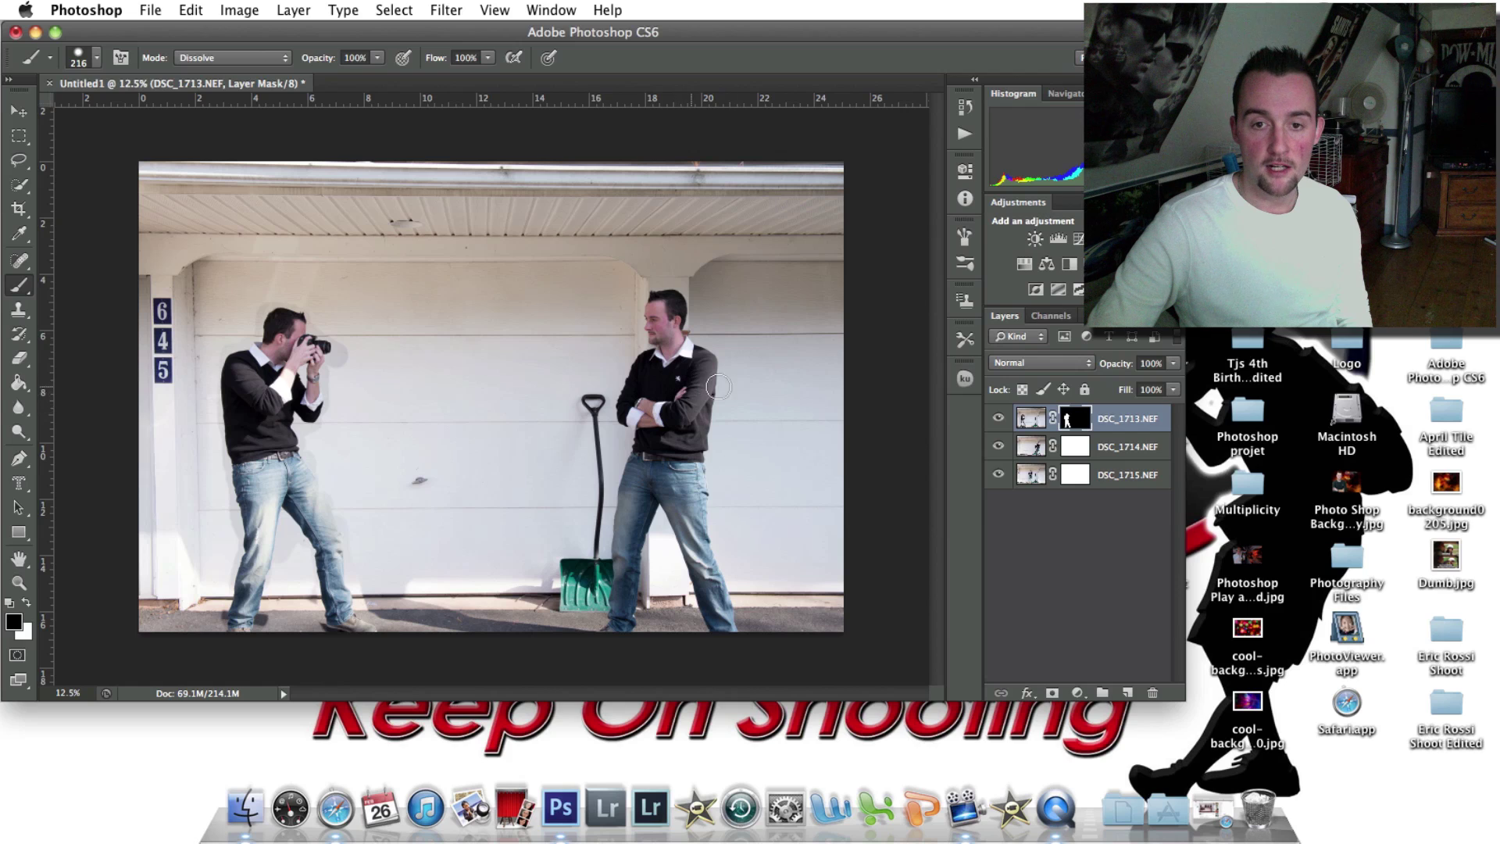
On the DSC_1714 mask, brush black over the crossed-arms man by the pillar.
click(1073, 447)
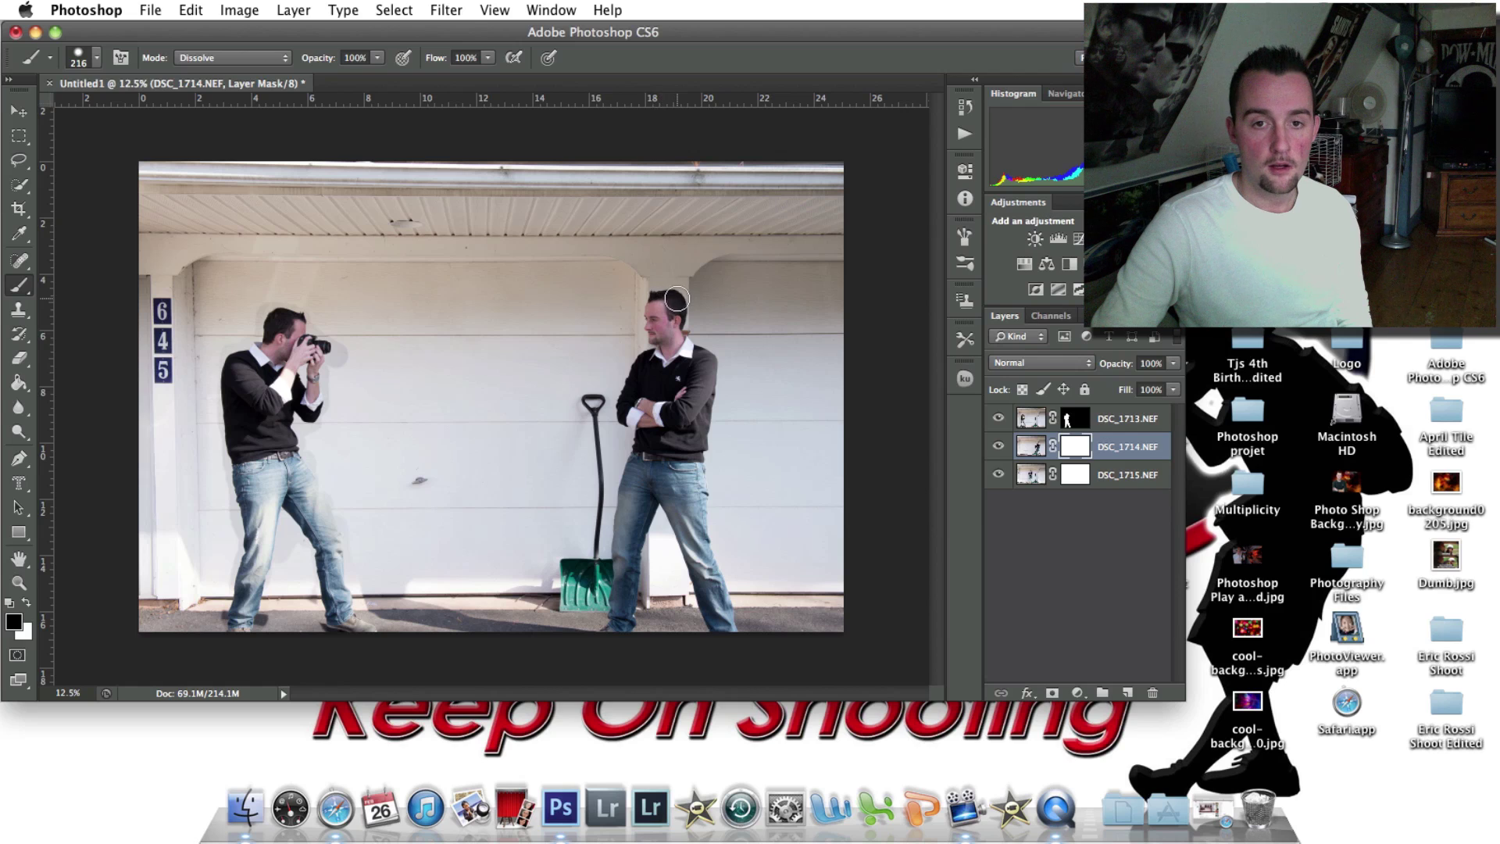
mouse_move(676, 298)
mouse_down()
mouse_move(653, 308)
mouse_move(663, 328)
mouse_move(686, 313)
mouse_move(652, 340)
mouse_move(623, 406)
mouse_move(634, 413)
mouse_move(679, 352)
mouse_move(701, 361)
mouse_move(698, 453)
mouse_move(708, 369)
mouse_move(674, 375)
mouse_move(681, 422)
mouse_move(660, 449)
mouse_move(639, 400)
mouse_move(618, 629)
mouse_move(649, 473)
mouse_move(669, 453)
mouse_move(701, 469)
mouse_move(724, 613)
mouse_move(713, 625)
mouse_move(666, 505)
mouse_move(654, 522)
mouse_move(668, 476)
mouse_move(687, 513)
mouse_up()
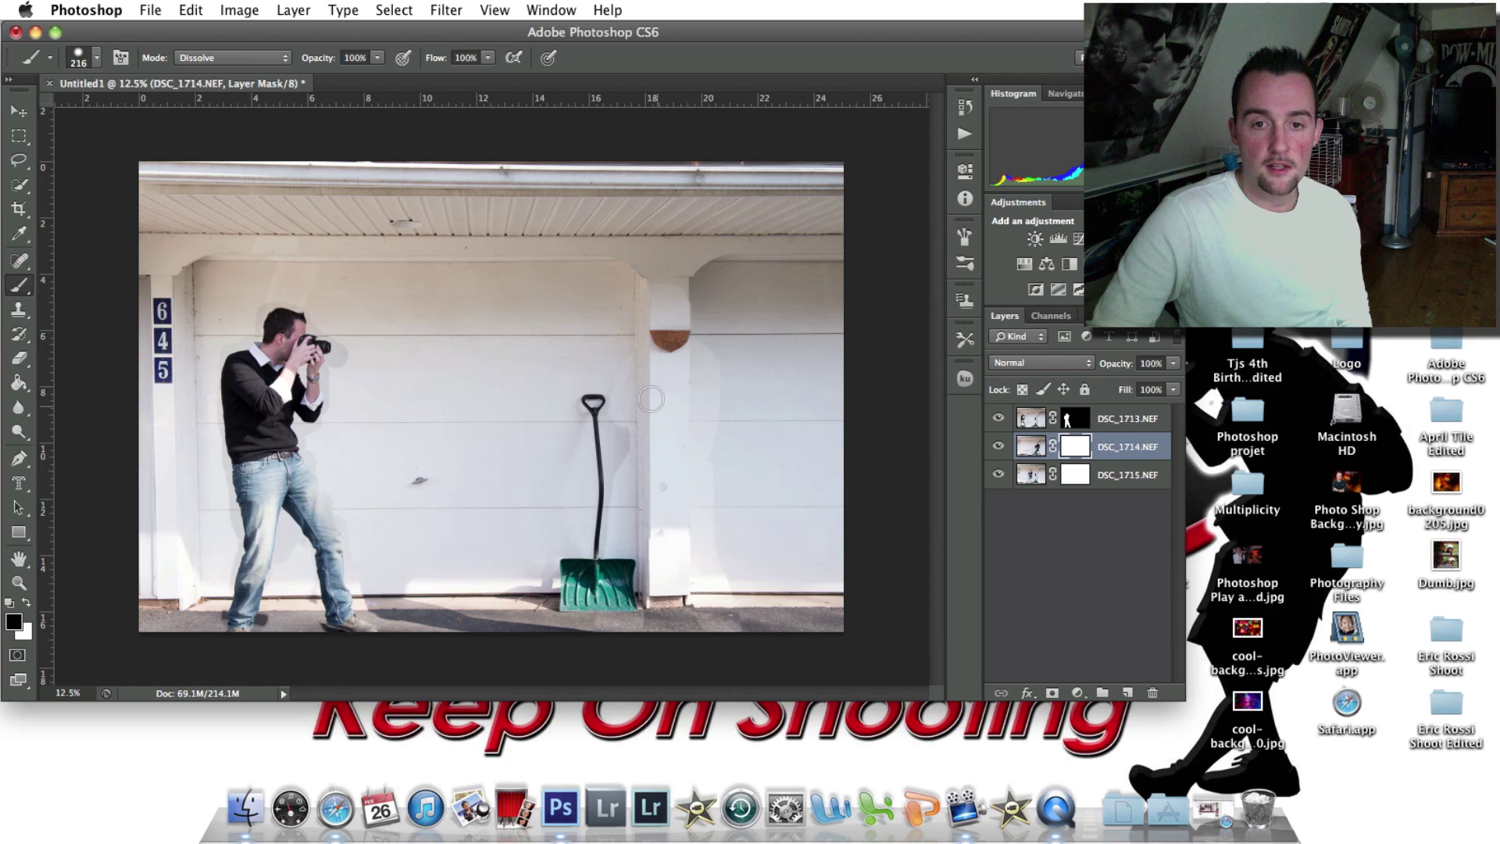
mouse_move(647, 398)
mouse_down()
mouse_move(684, 372)
mouse_move(674, 393)
mouse_move(658, 372)
mouse_move(680, 488)
mouse_move(646, 406)
mouse_up()
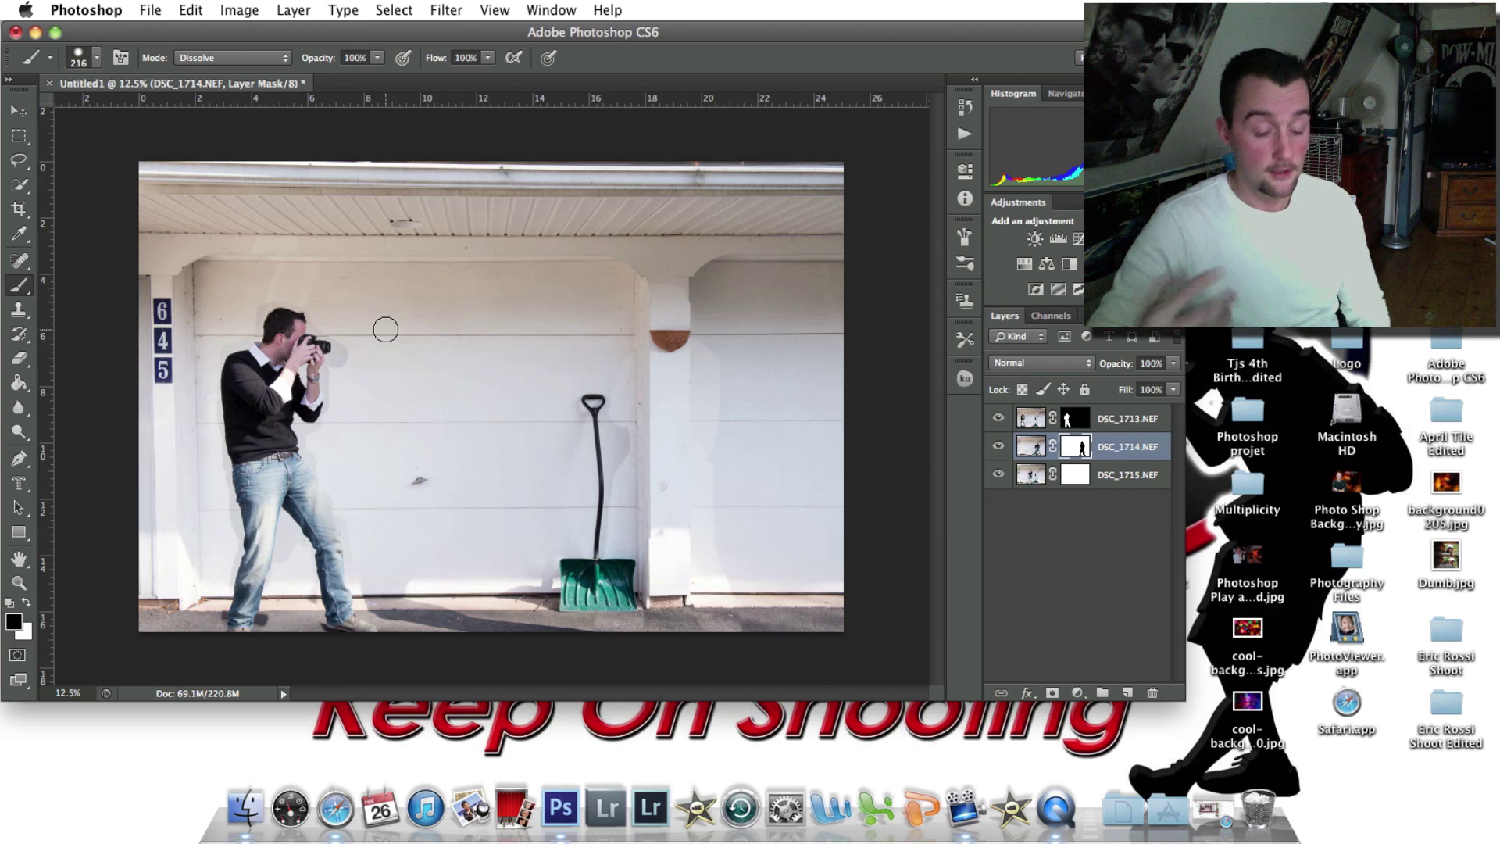
Invert the DSC_1714 mask, undo a stray stroke on DSC_1715, then target the DSC_1713 mask.
key(super+i)
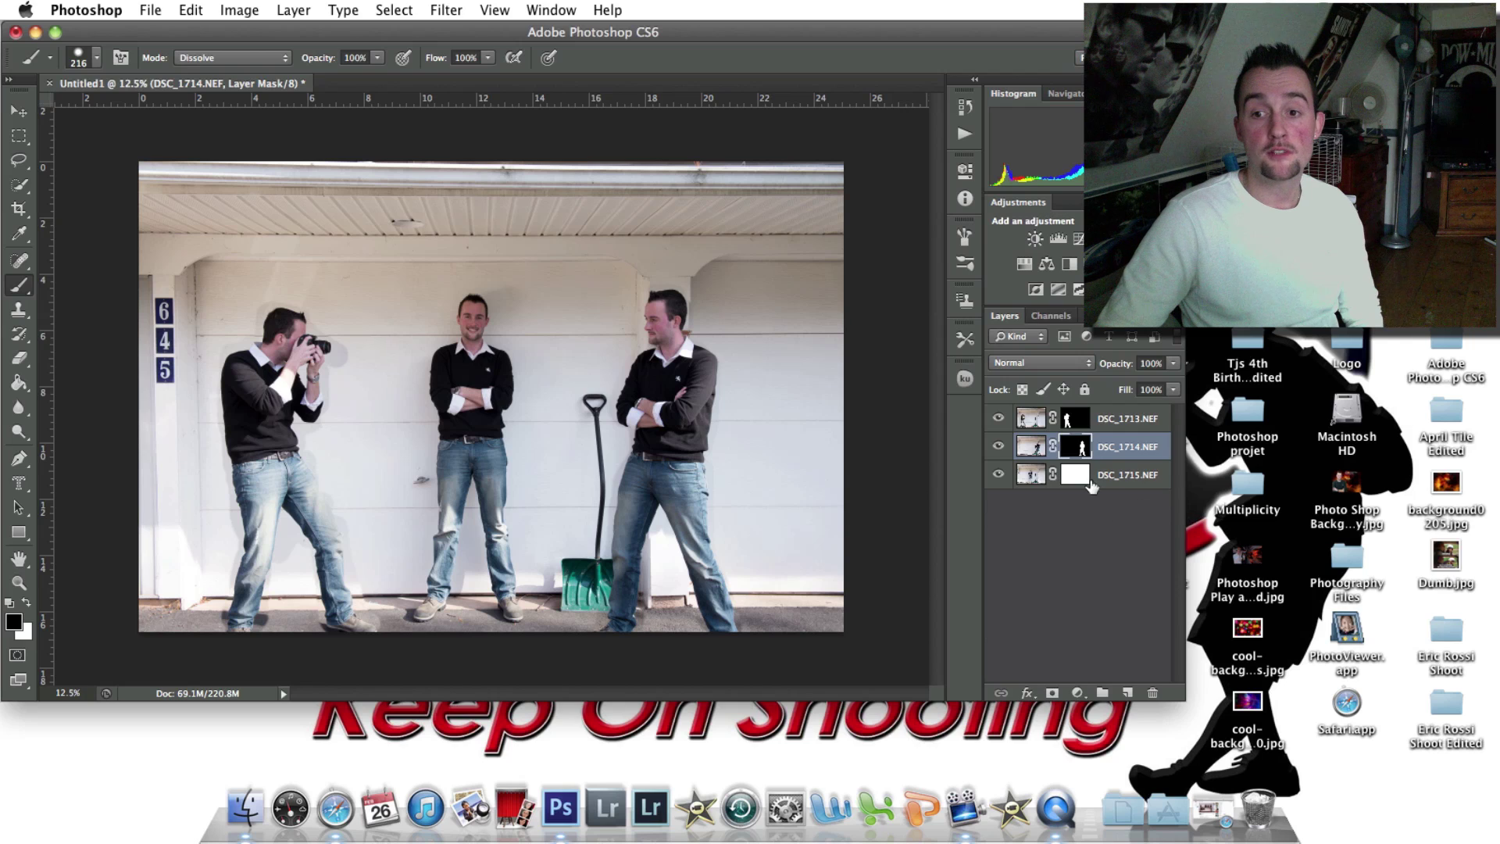
key(alt+bracketleft)
mouse_move(471, 309)
mouse_down()
mouse_move(470, 351)
mouse_move(474, 312)
mouse_up()
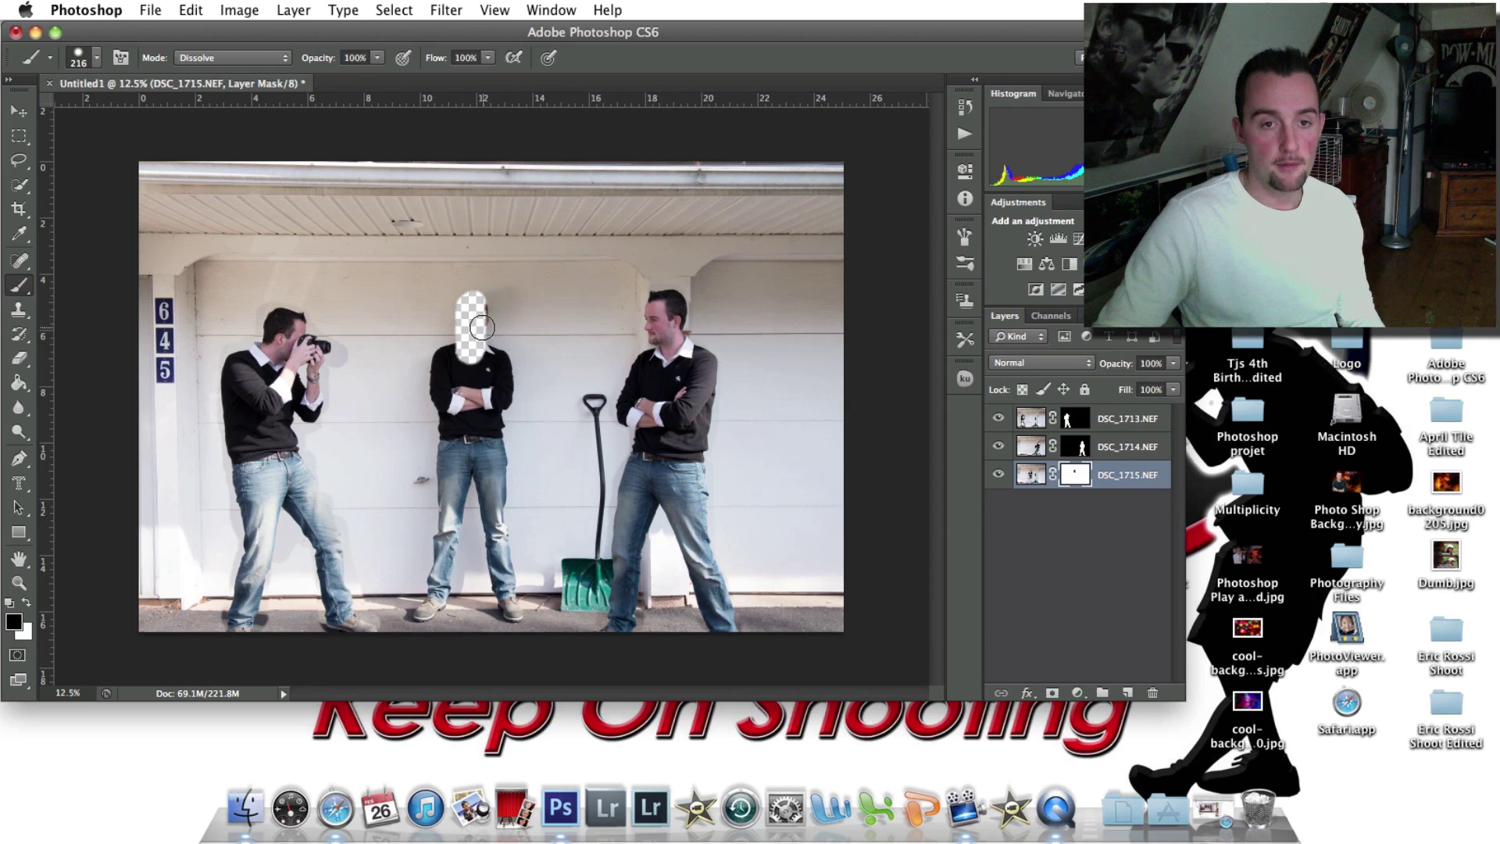
click(200, 10)
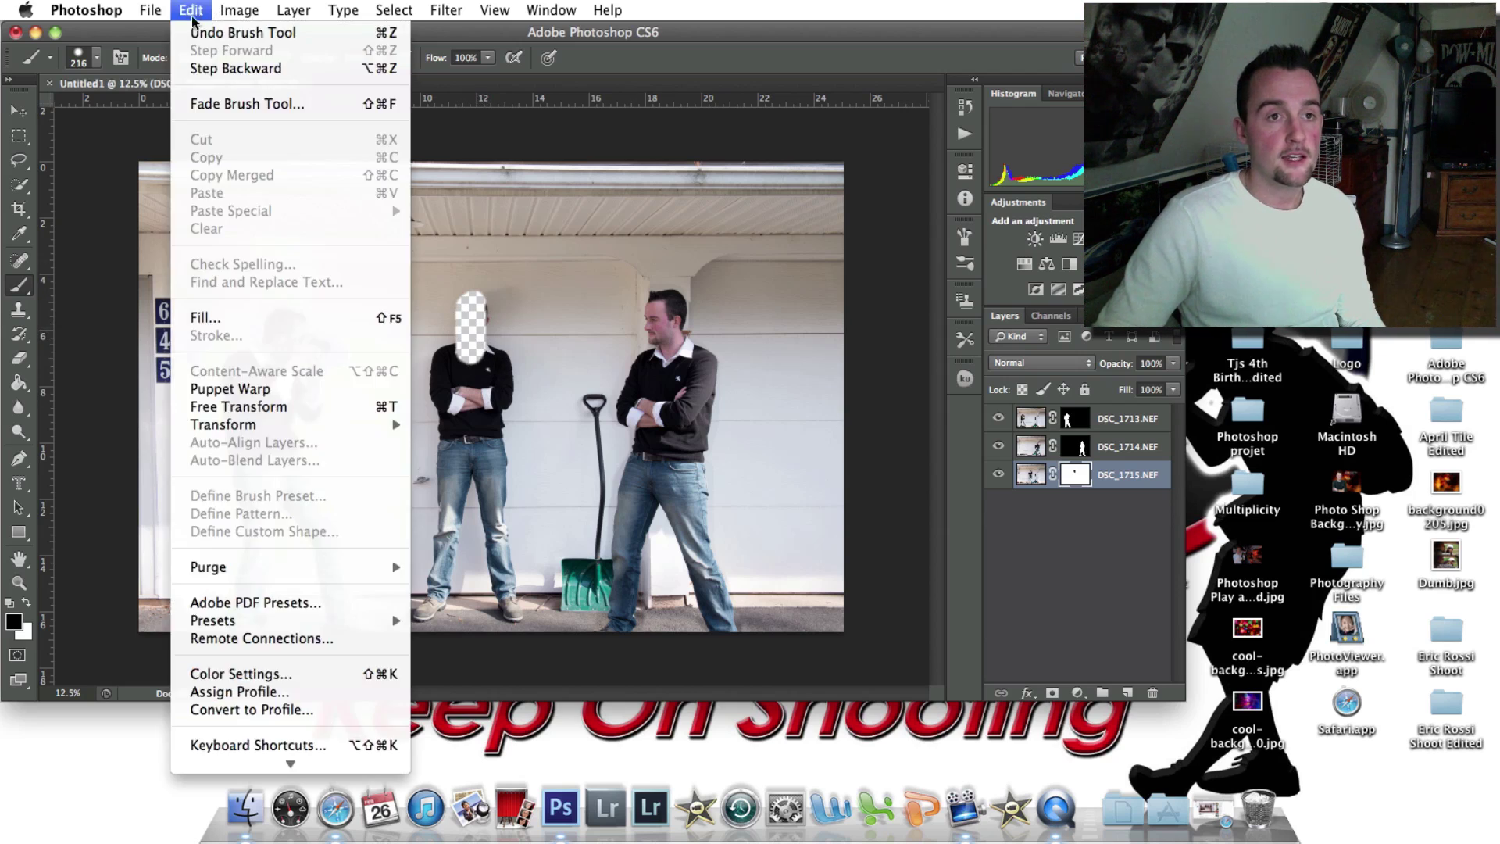
click(226, 67)
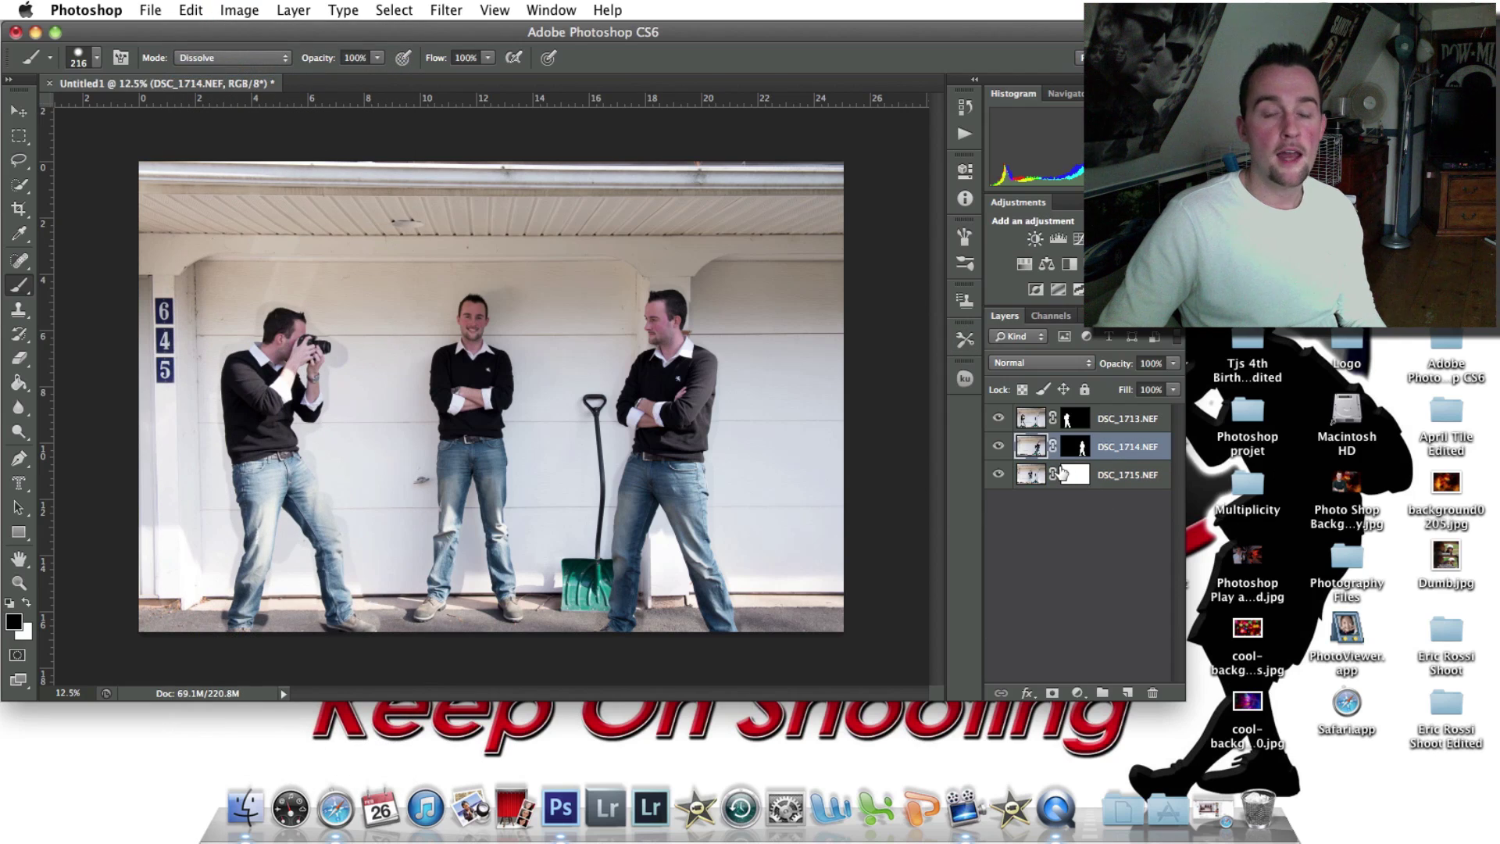
click(1075, 447)
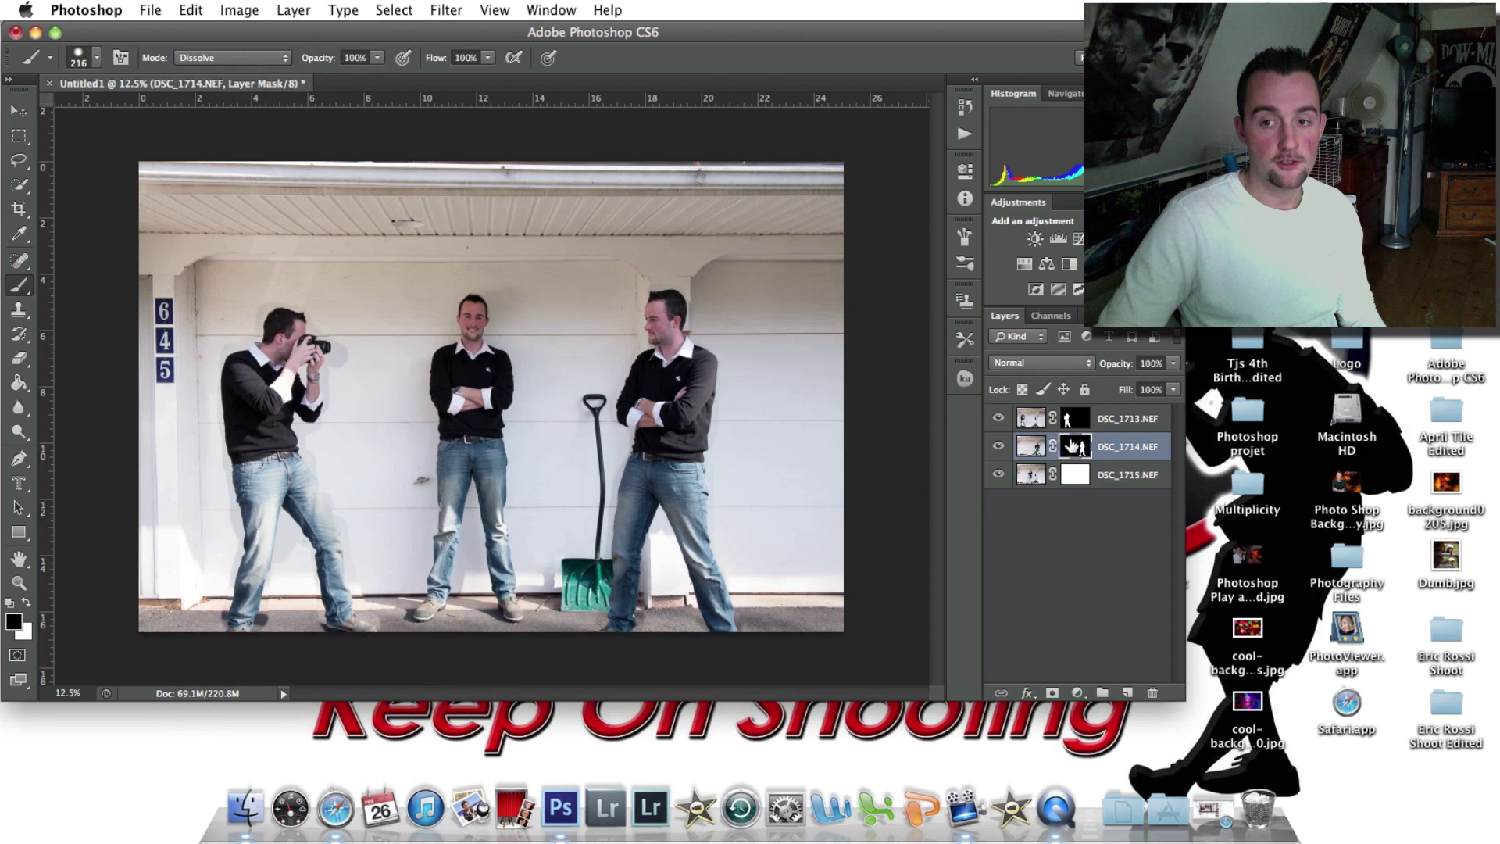
click(1070, 422)
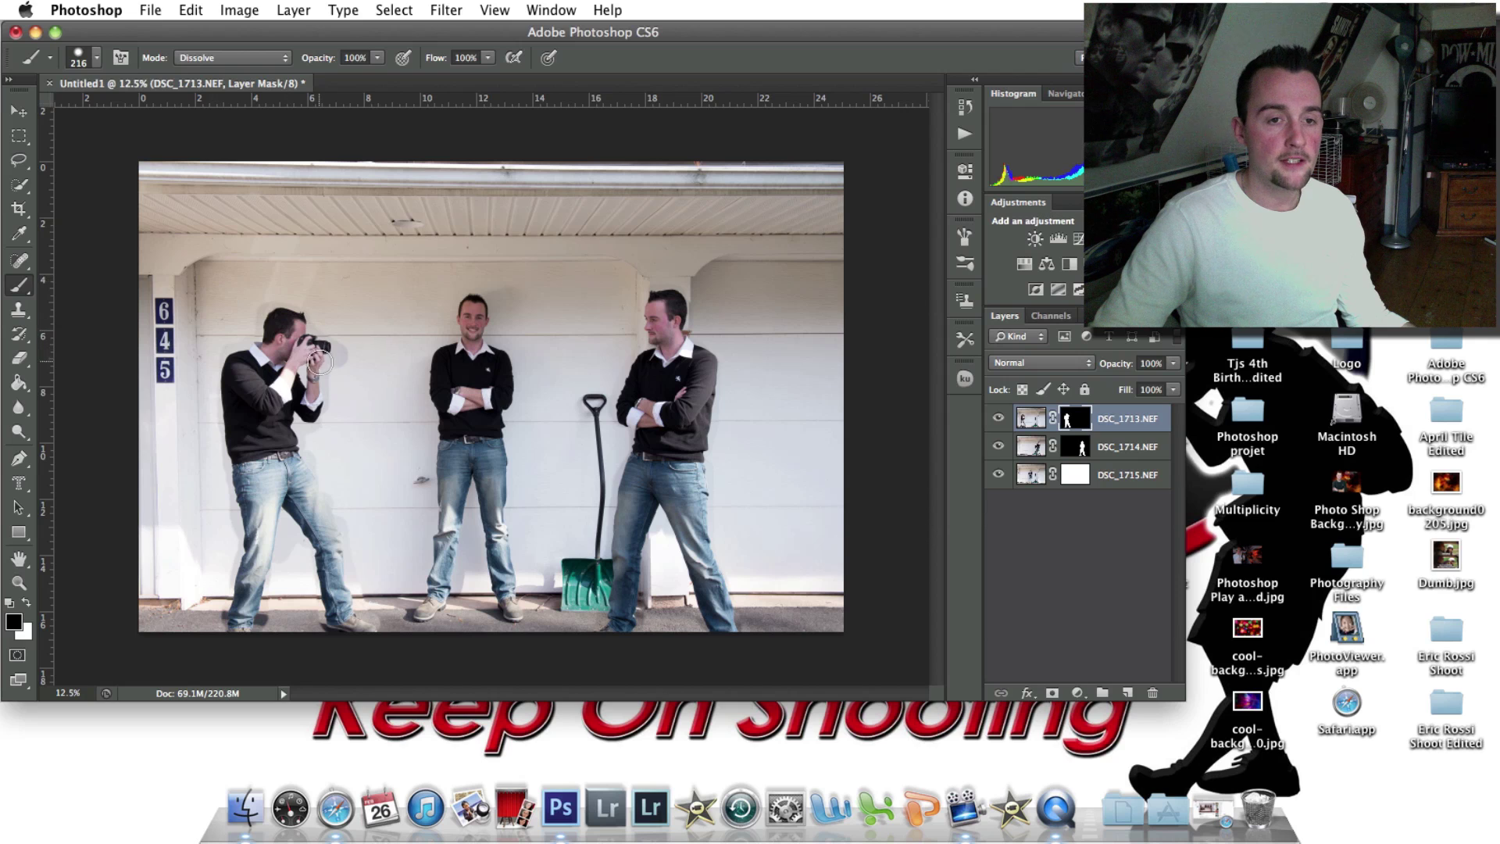
Zoom in on the photographer's camera, hands and sleeve edge for close mask touch-ups.
click(18, 583)
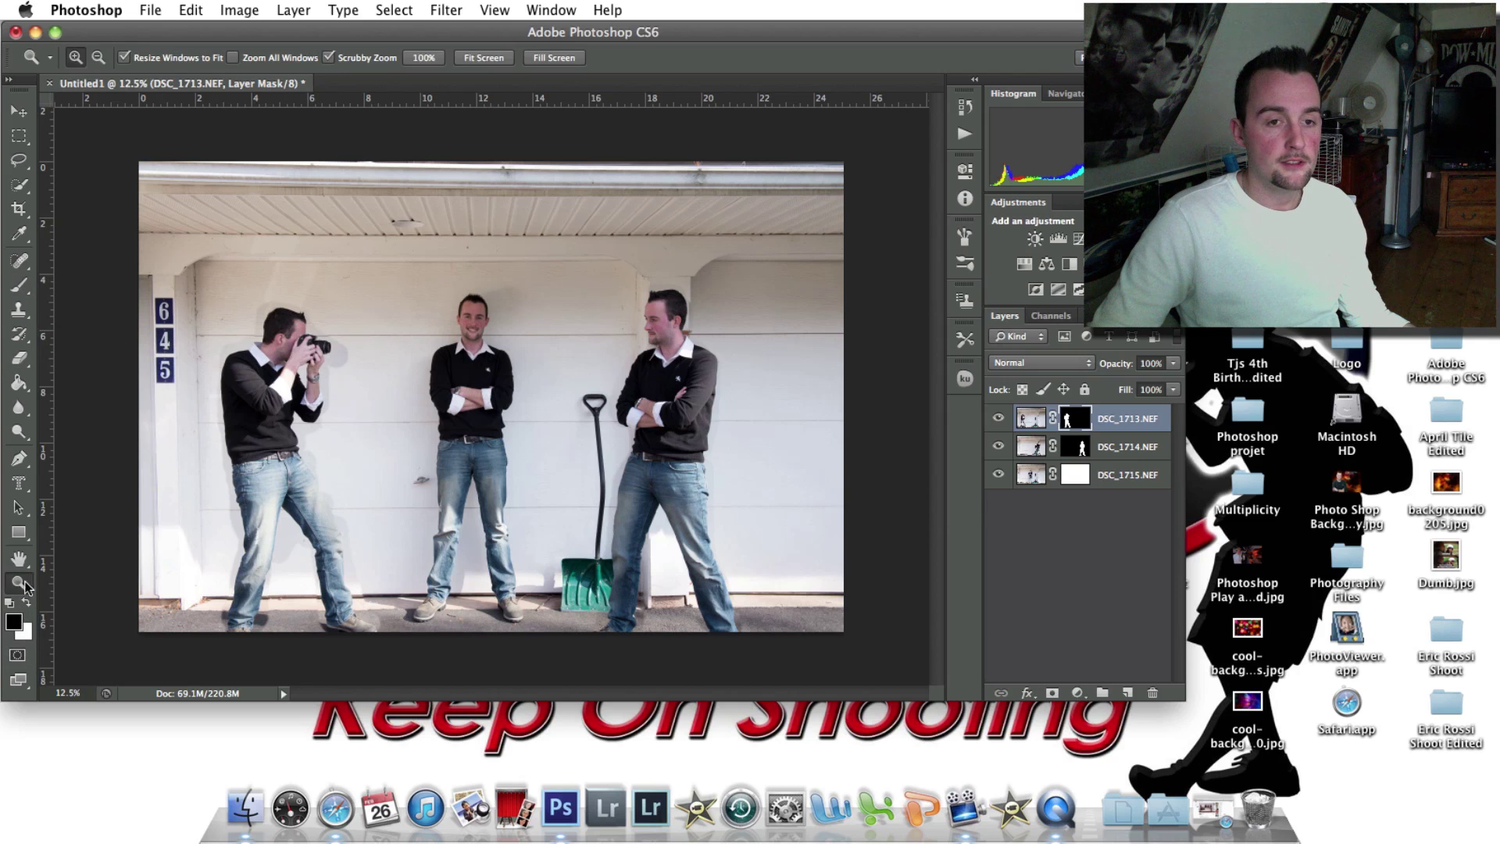
drag(330, 349, 330, 349)
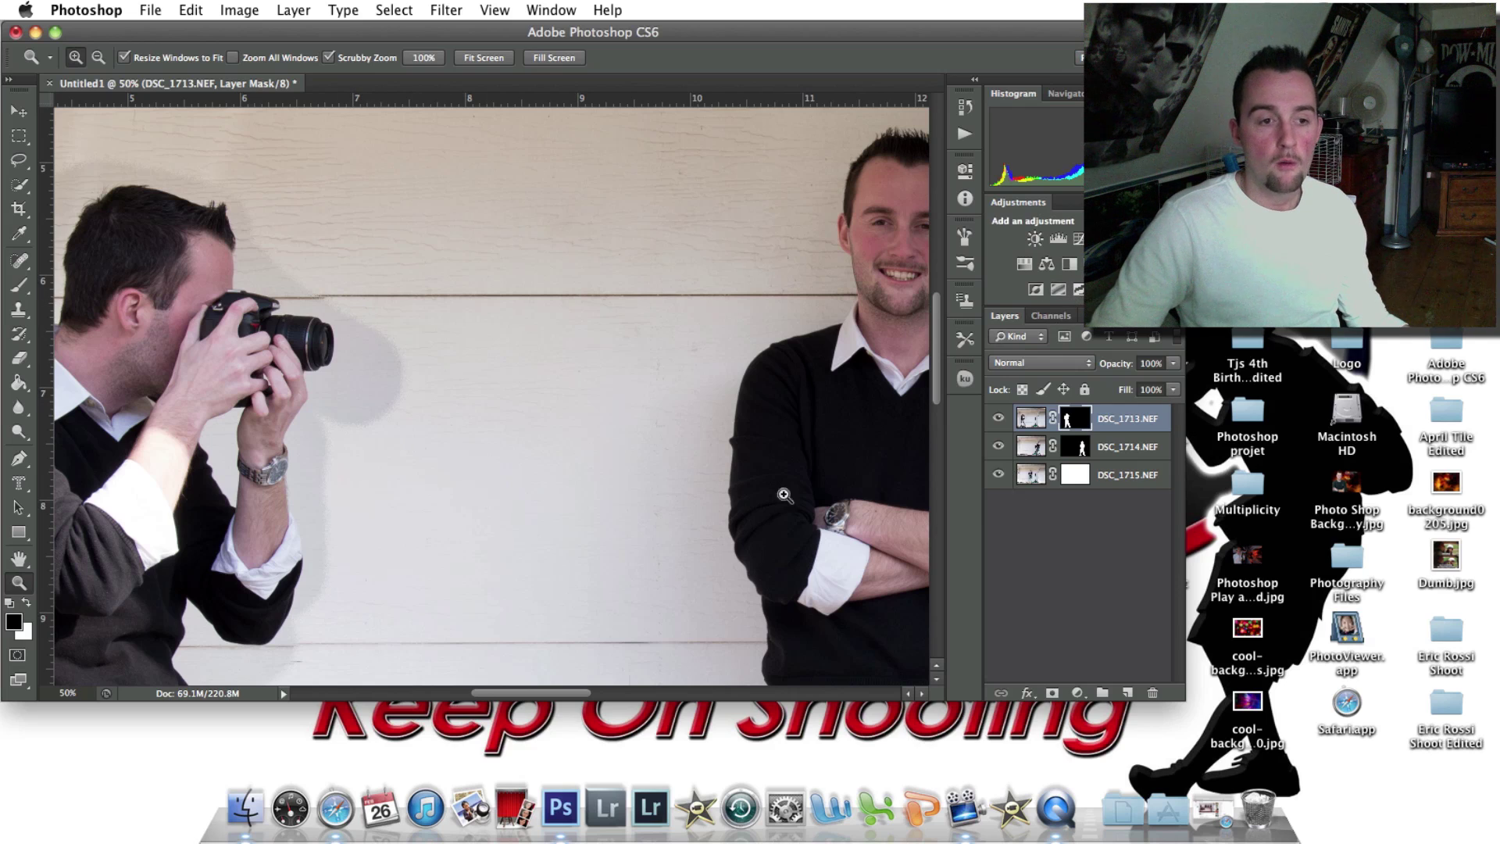
scroll(53, 288, right, 1)
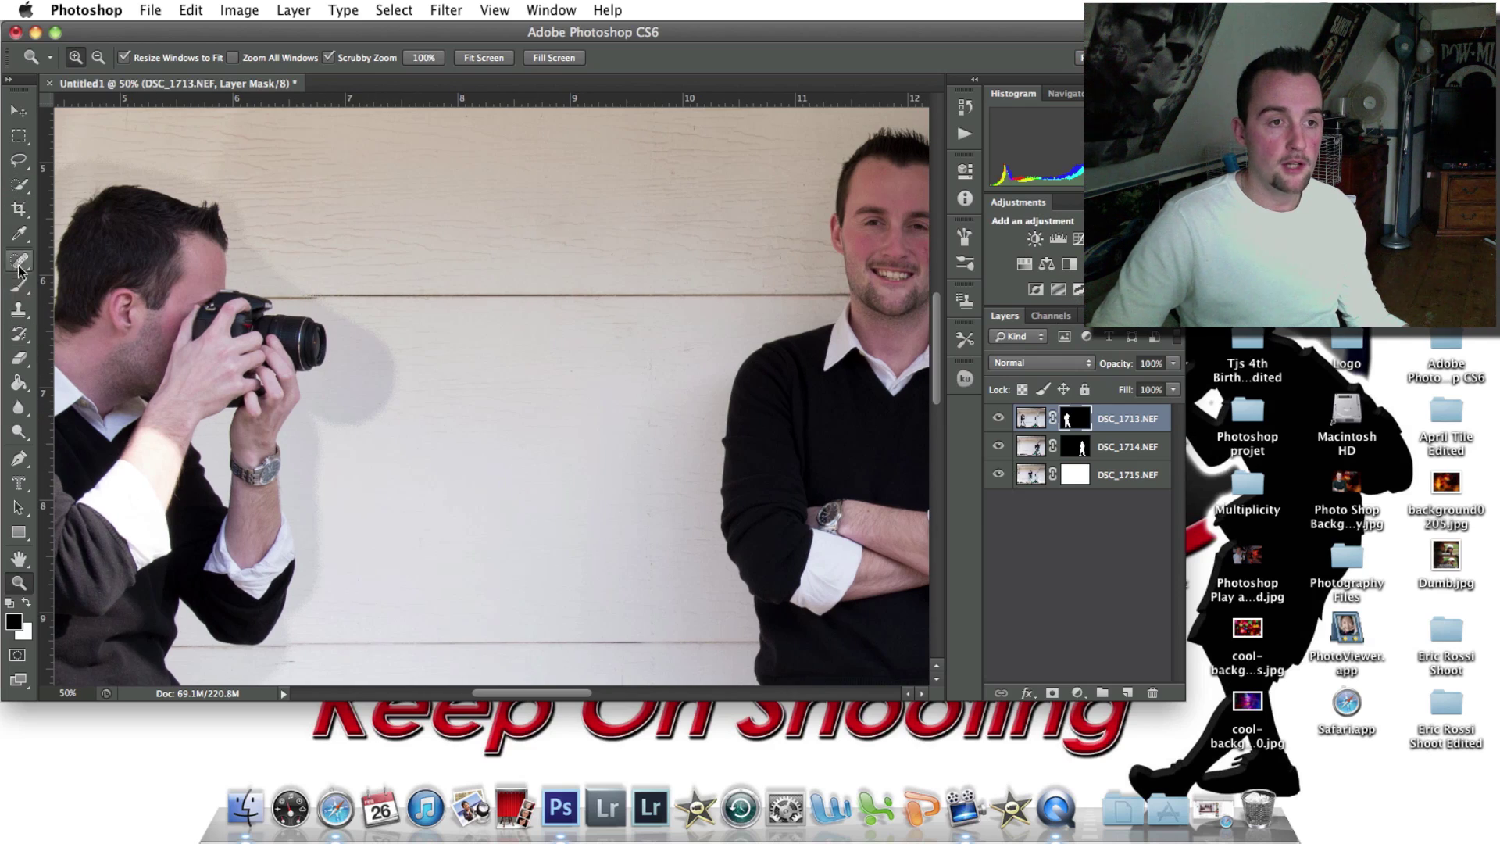
click(21, 288)
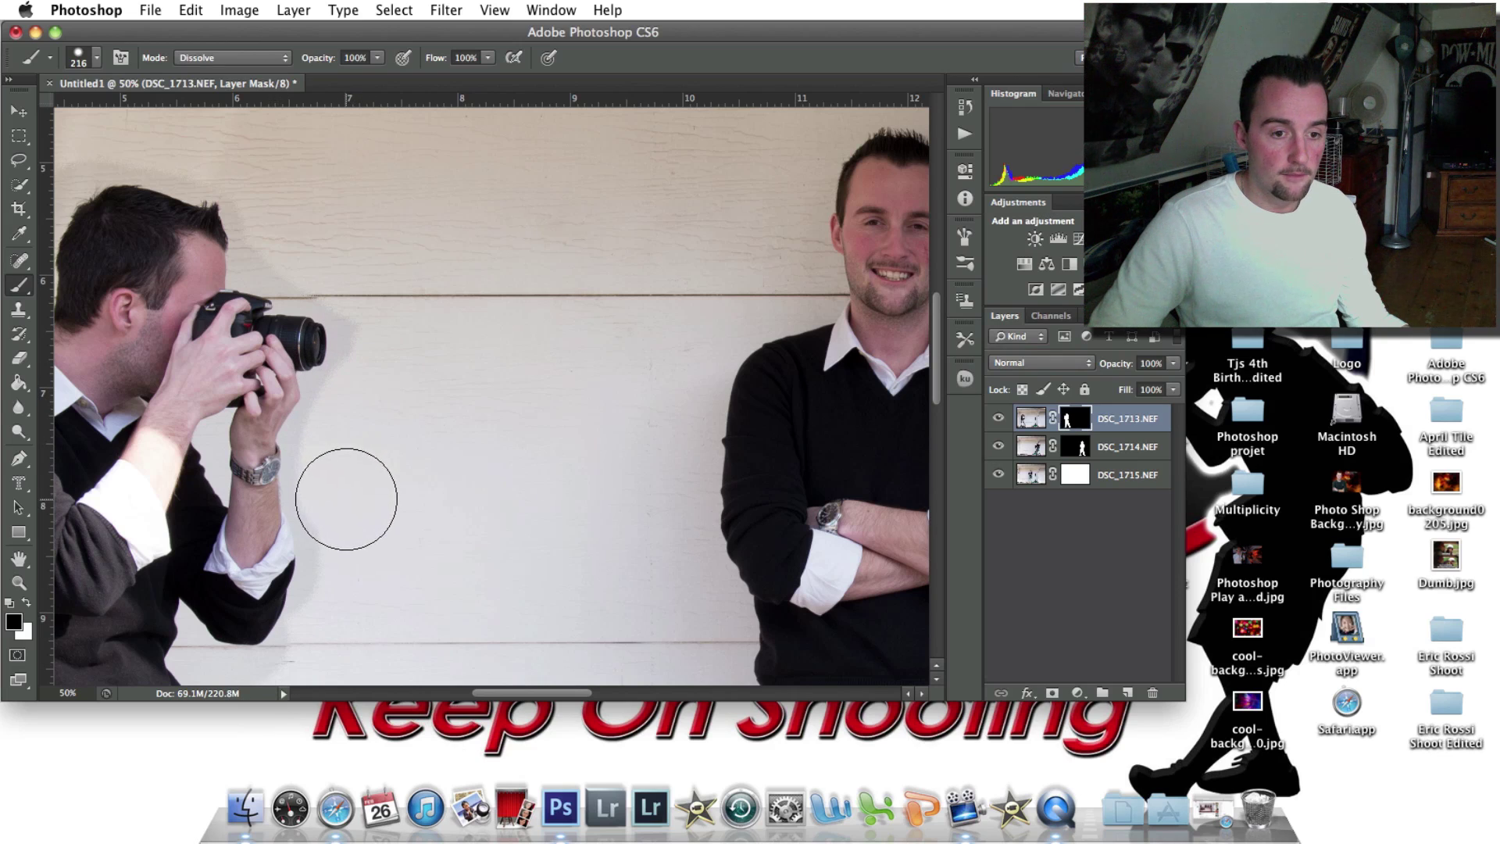
click(18, 582)
click(297, 655)
click(297, 655)
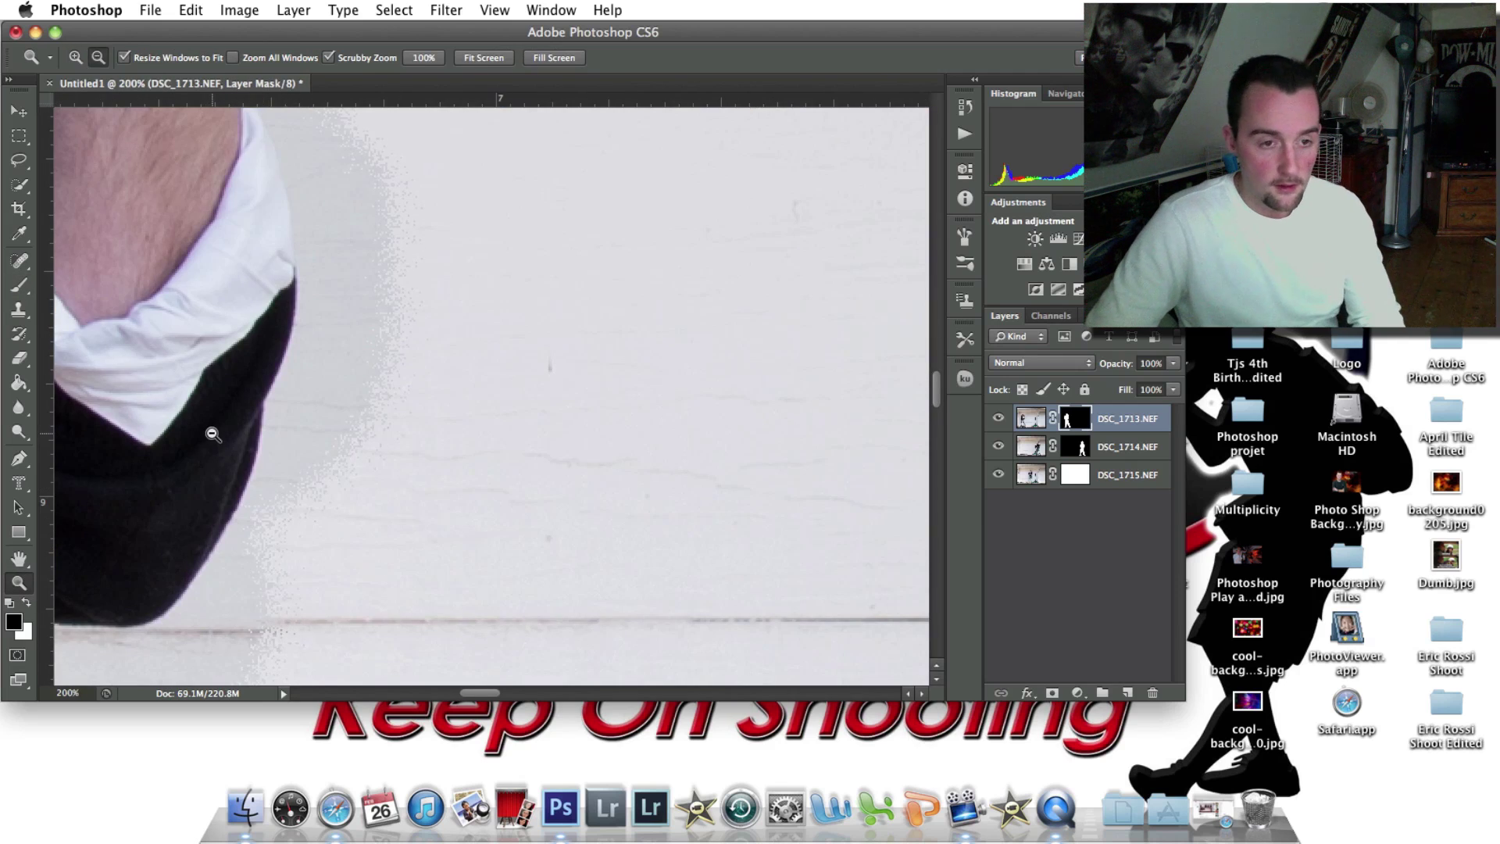
alt+click(211, 425)
alt+click(211, 426)
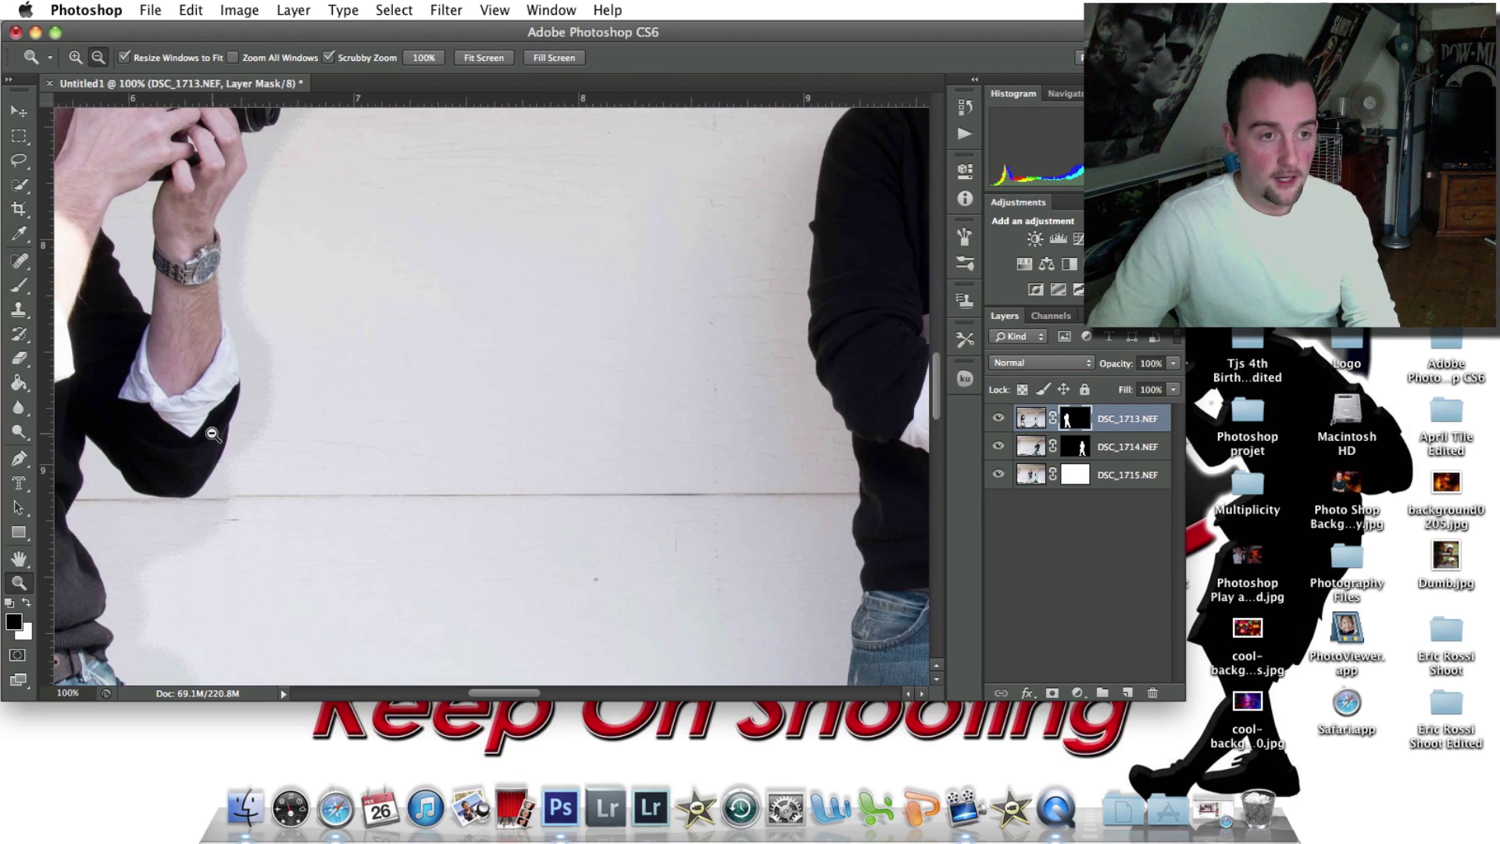
click(19, 284)
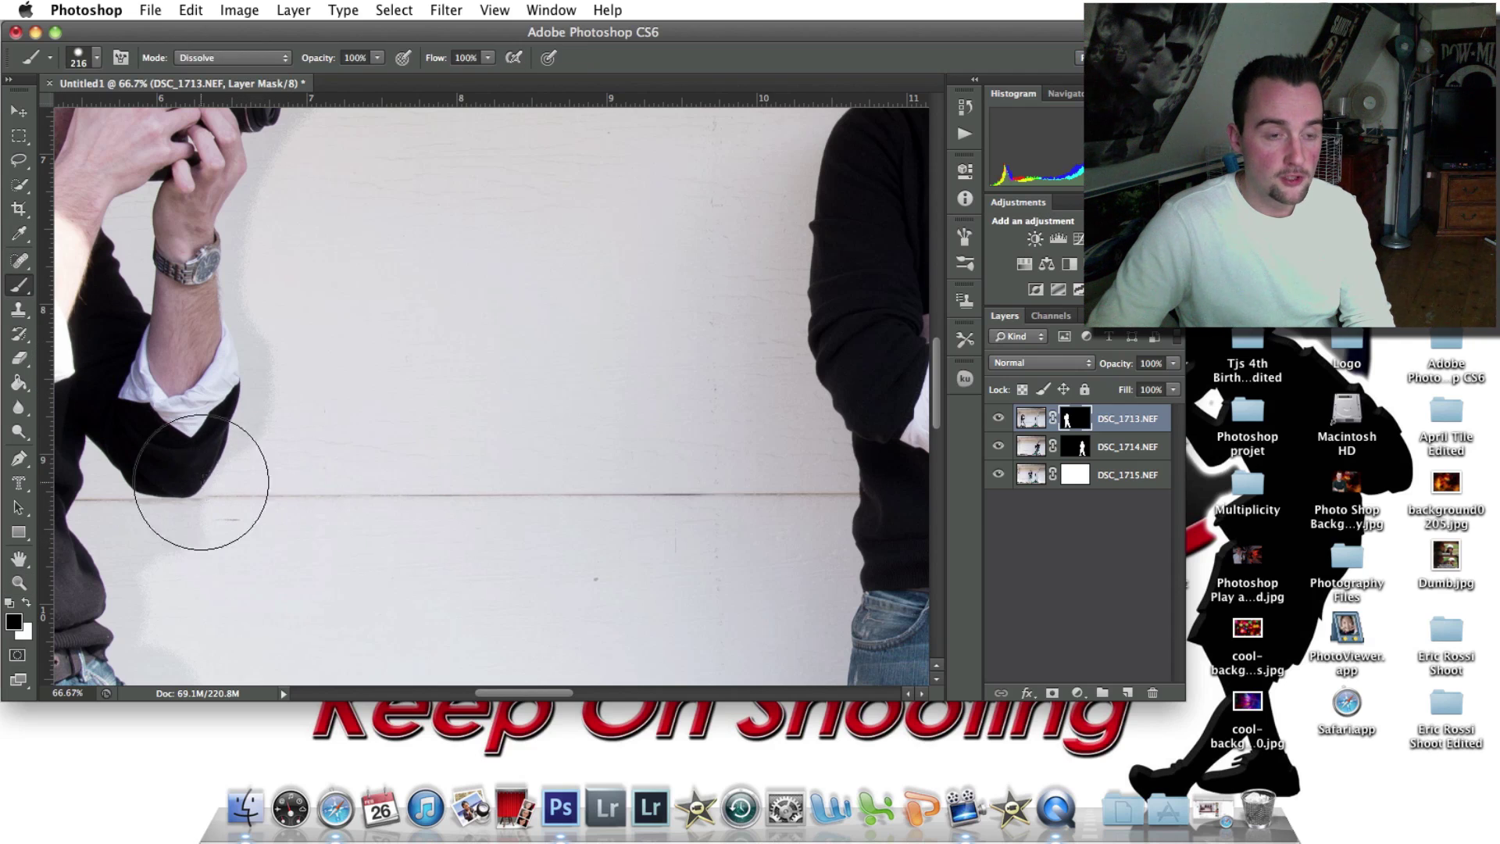
Shrink the mask brush to 36 px in the Brush preset picker.
click(96, 58)
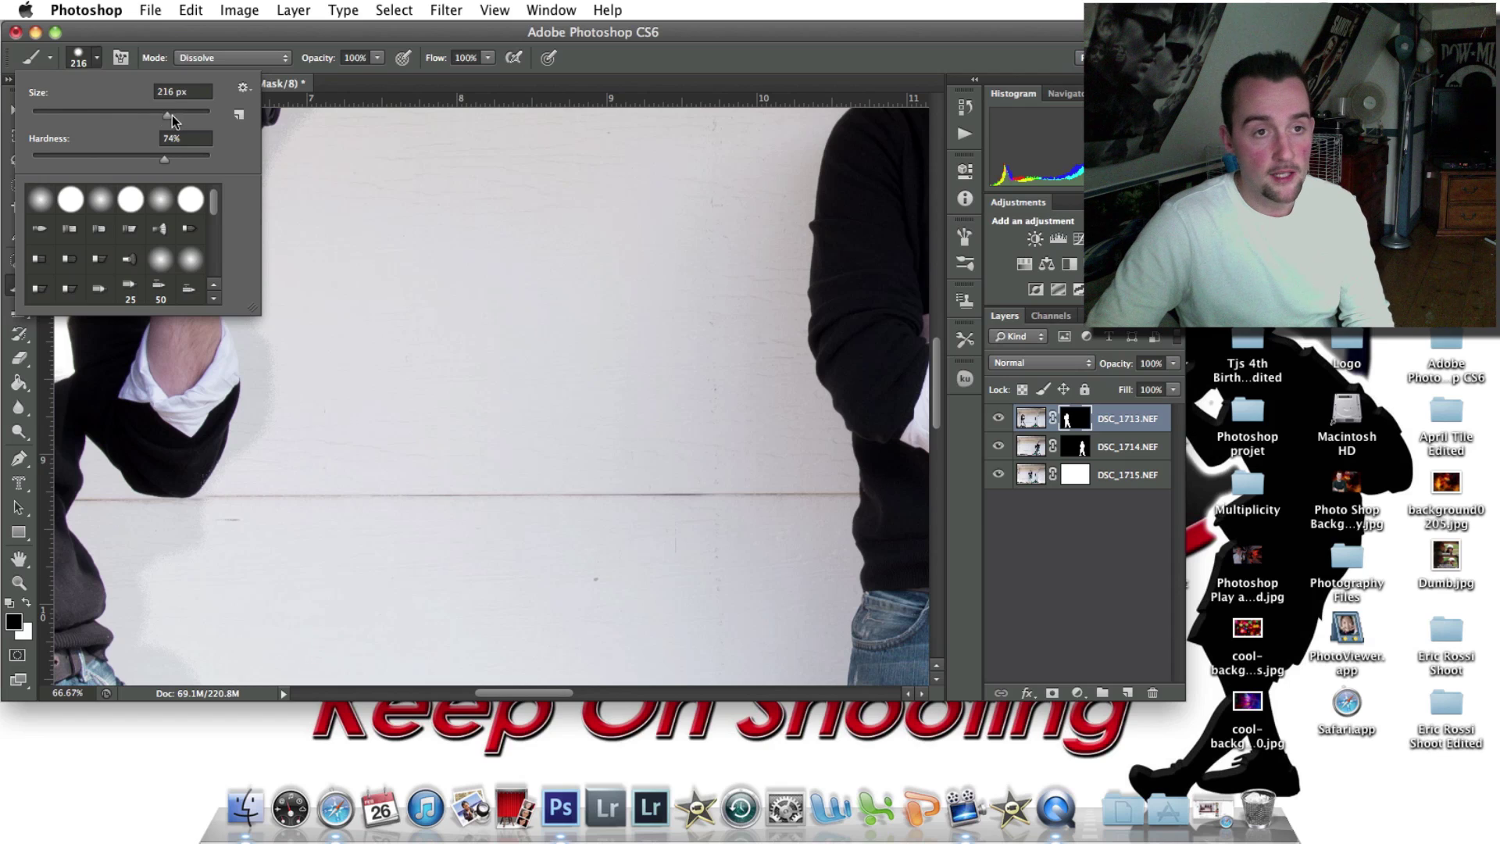
drag(167, 115, 63, 115)
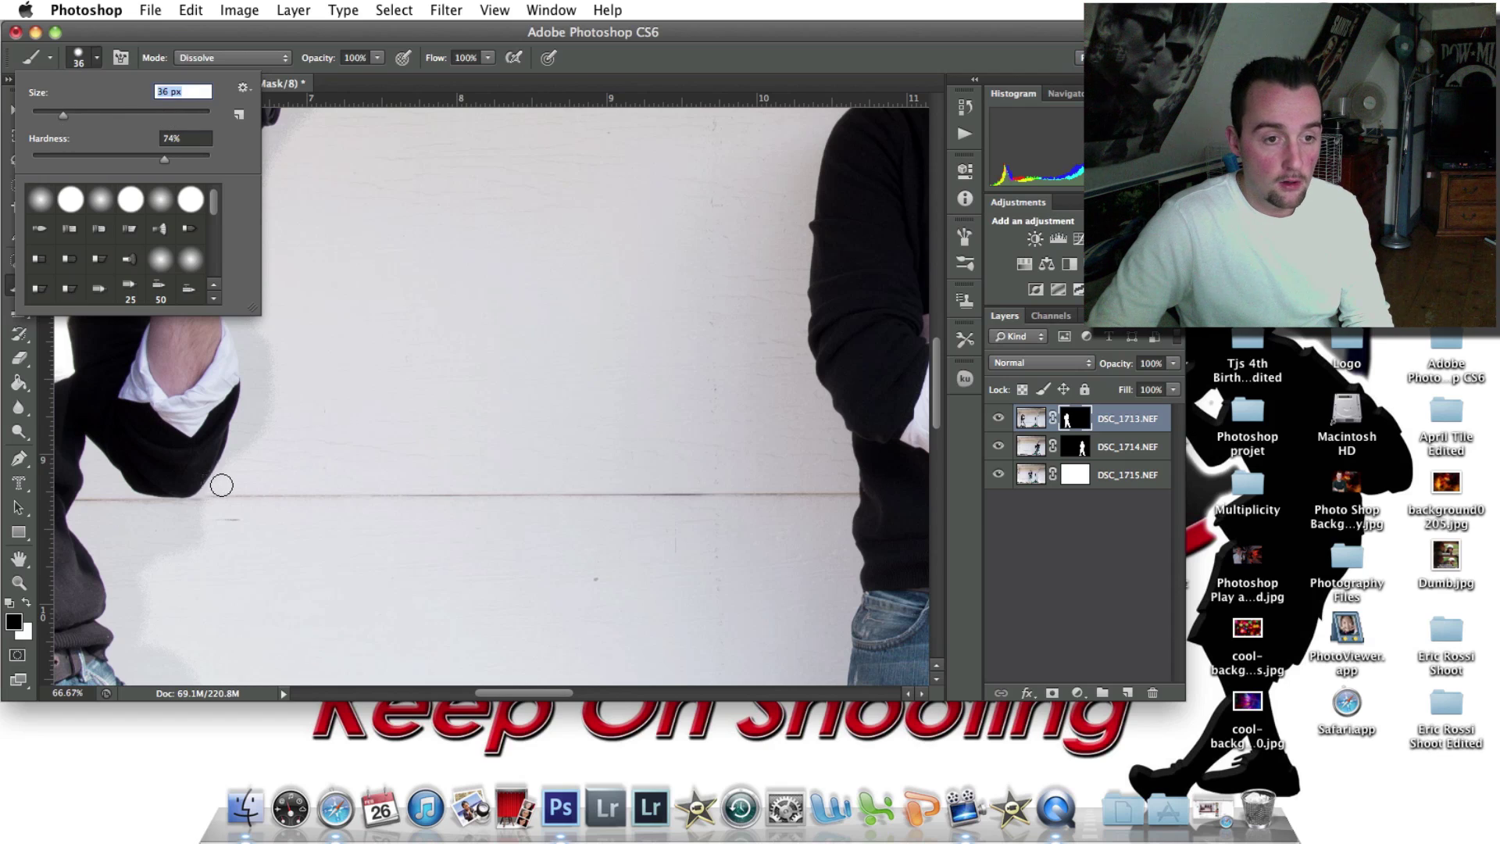
click(221, 485)
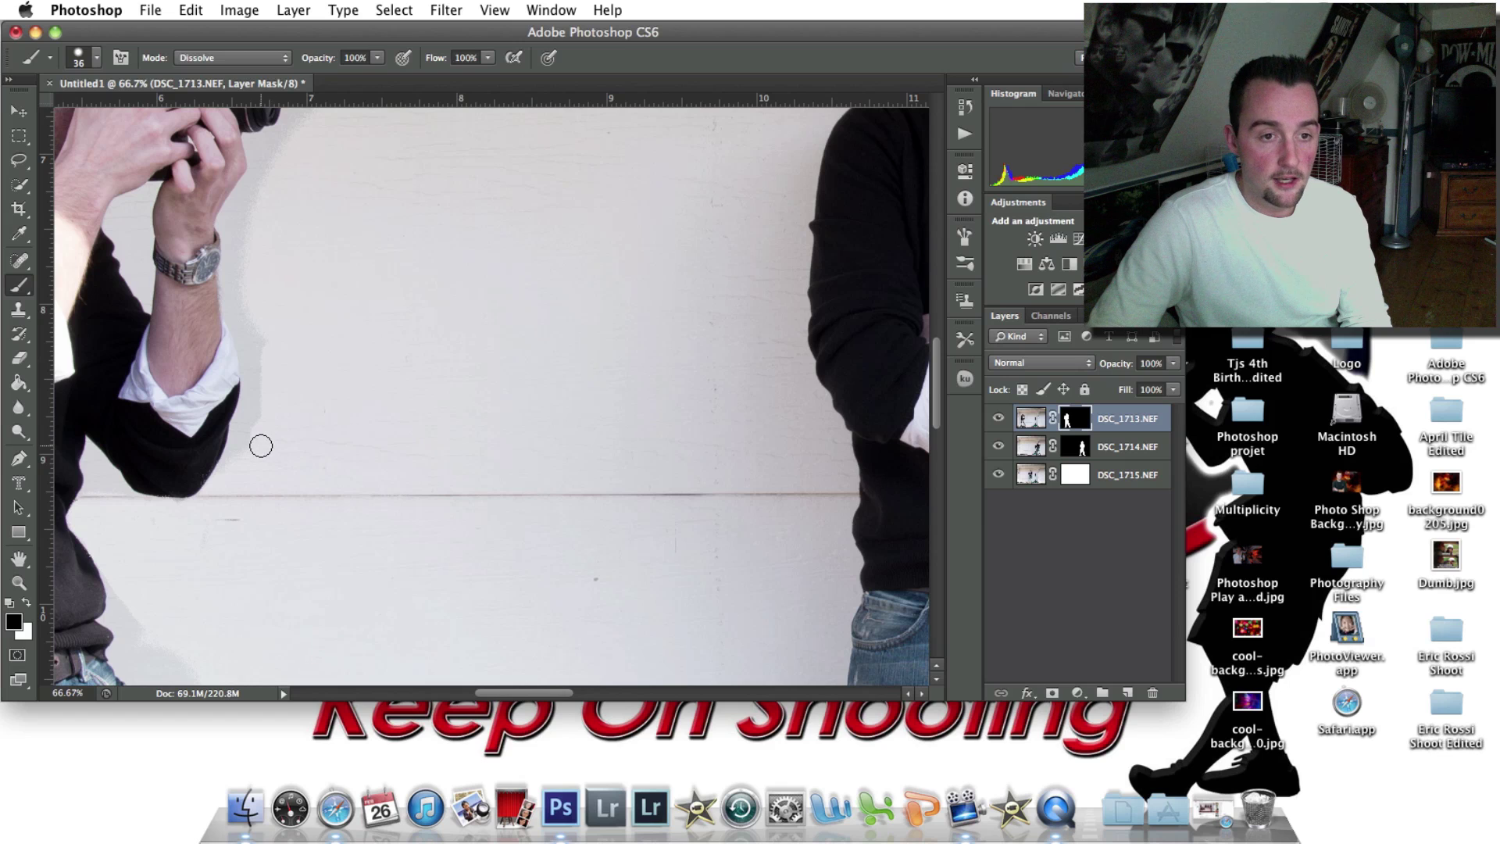
Zoom in on the right man and touch up the DSC_1714 mask along his sweater's right edge.
click(19, 582)
alt+click(312, 388)
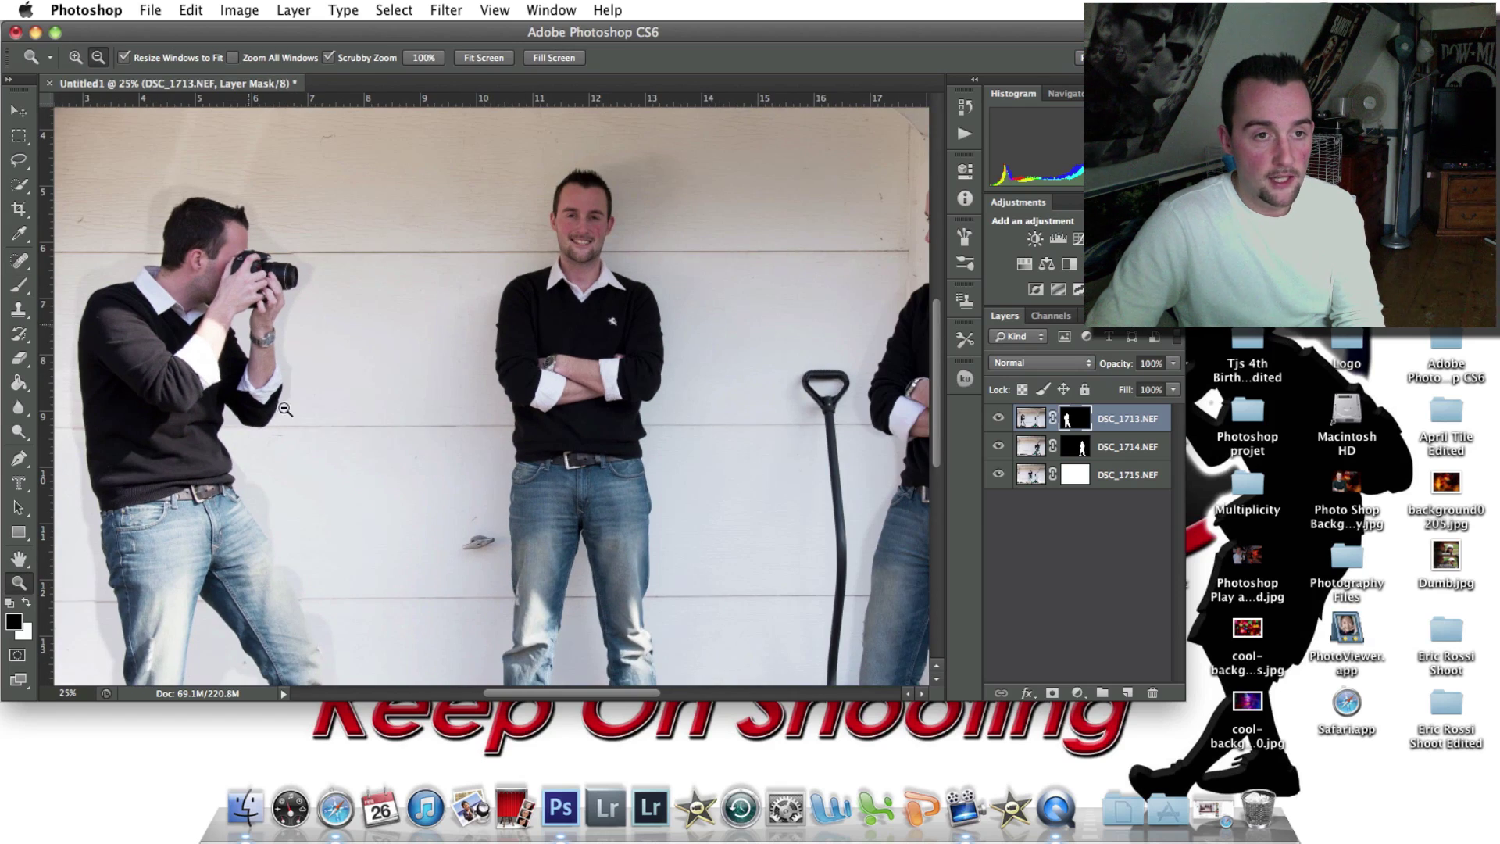
alt+click(267, 329)
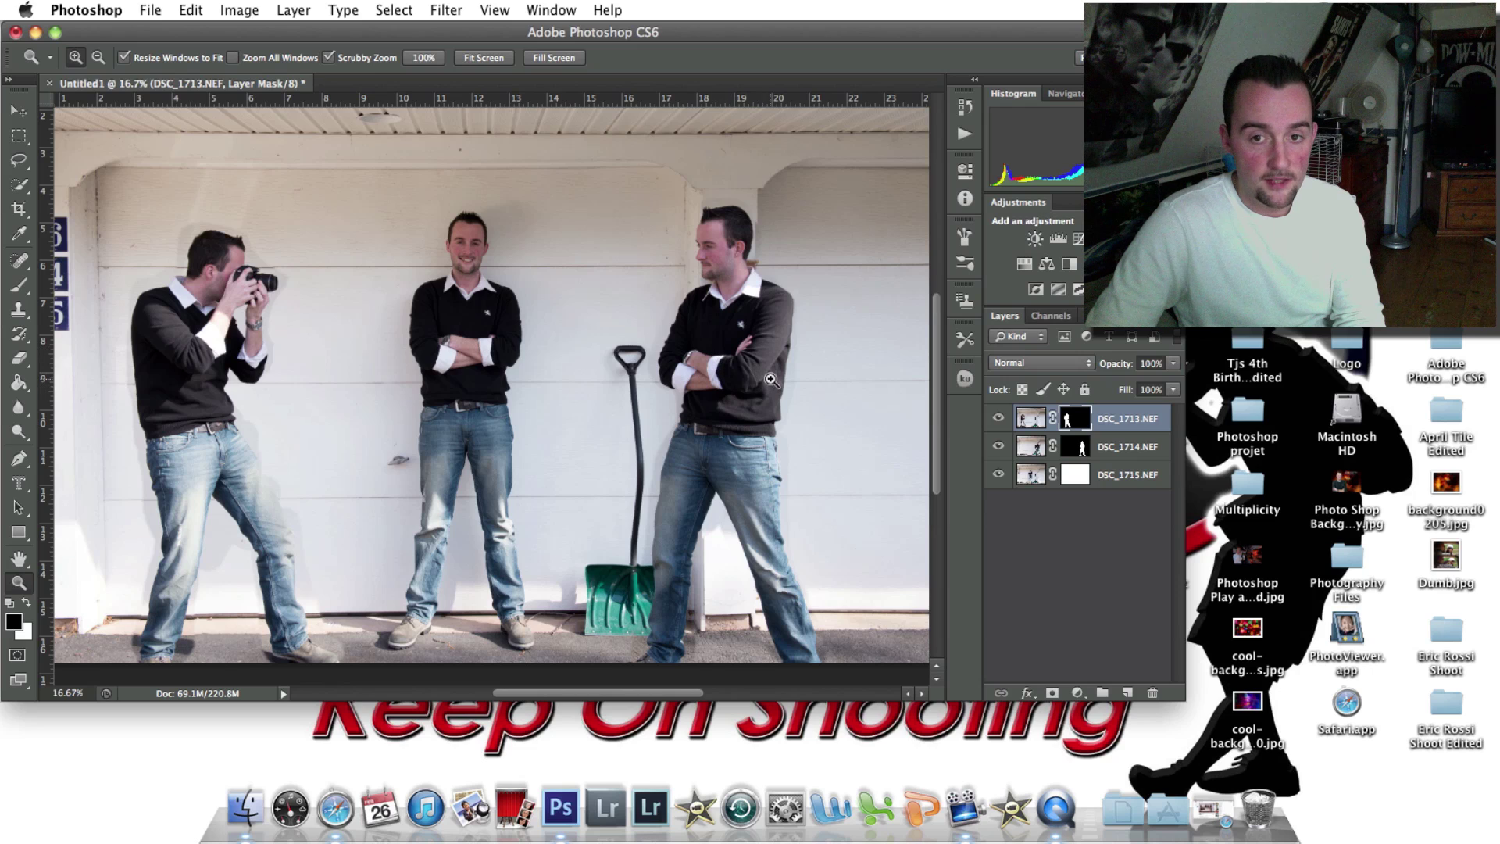
click(813, 381)
click(813, 380)
click(790, 379)
click(790, 379)
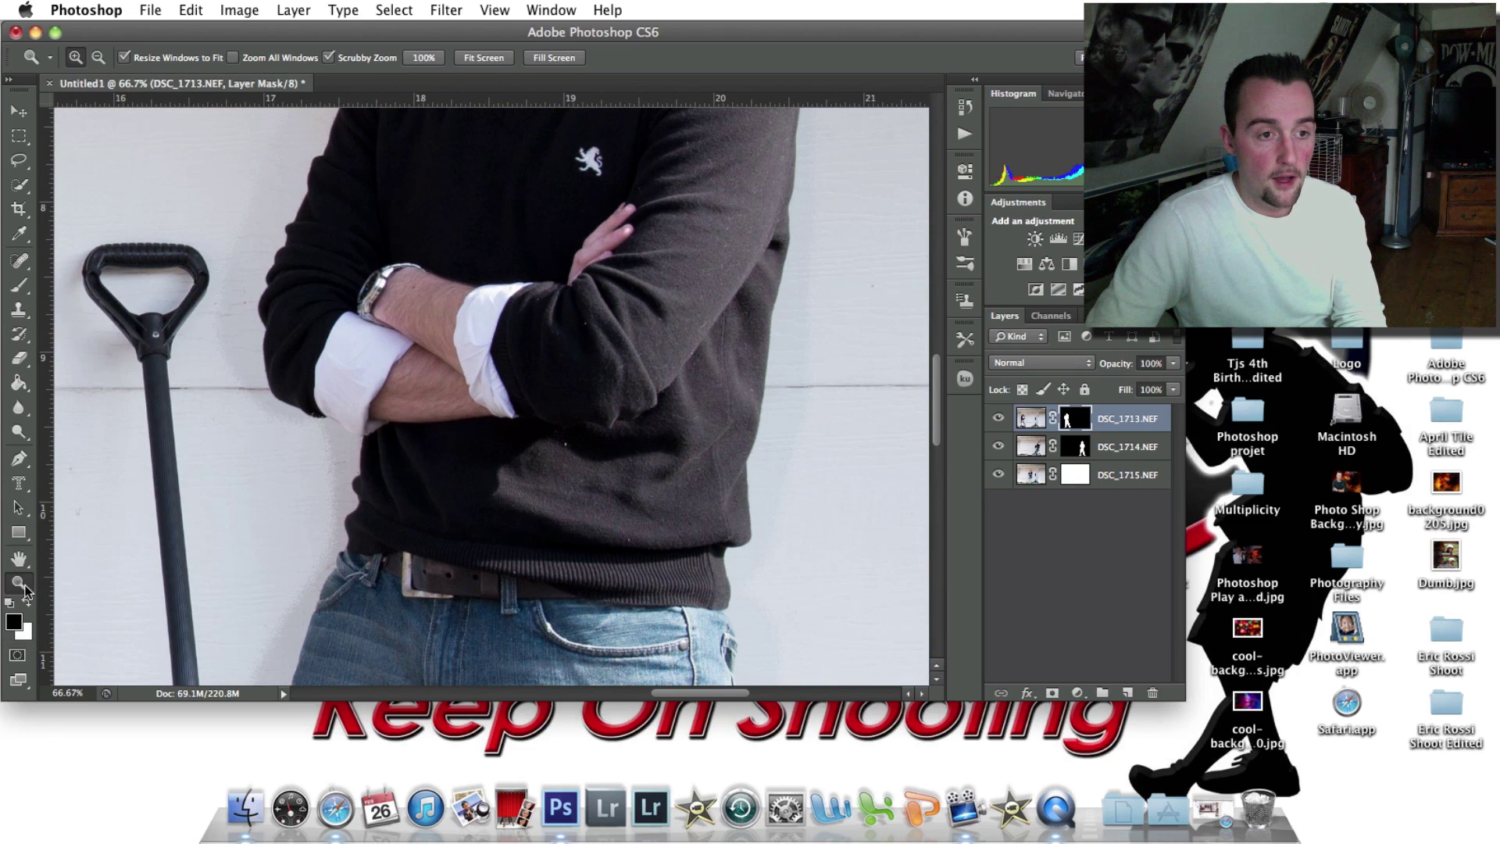
click(17, 285)
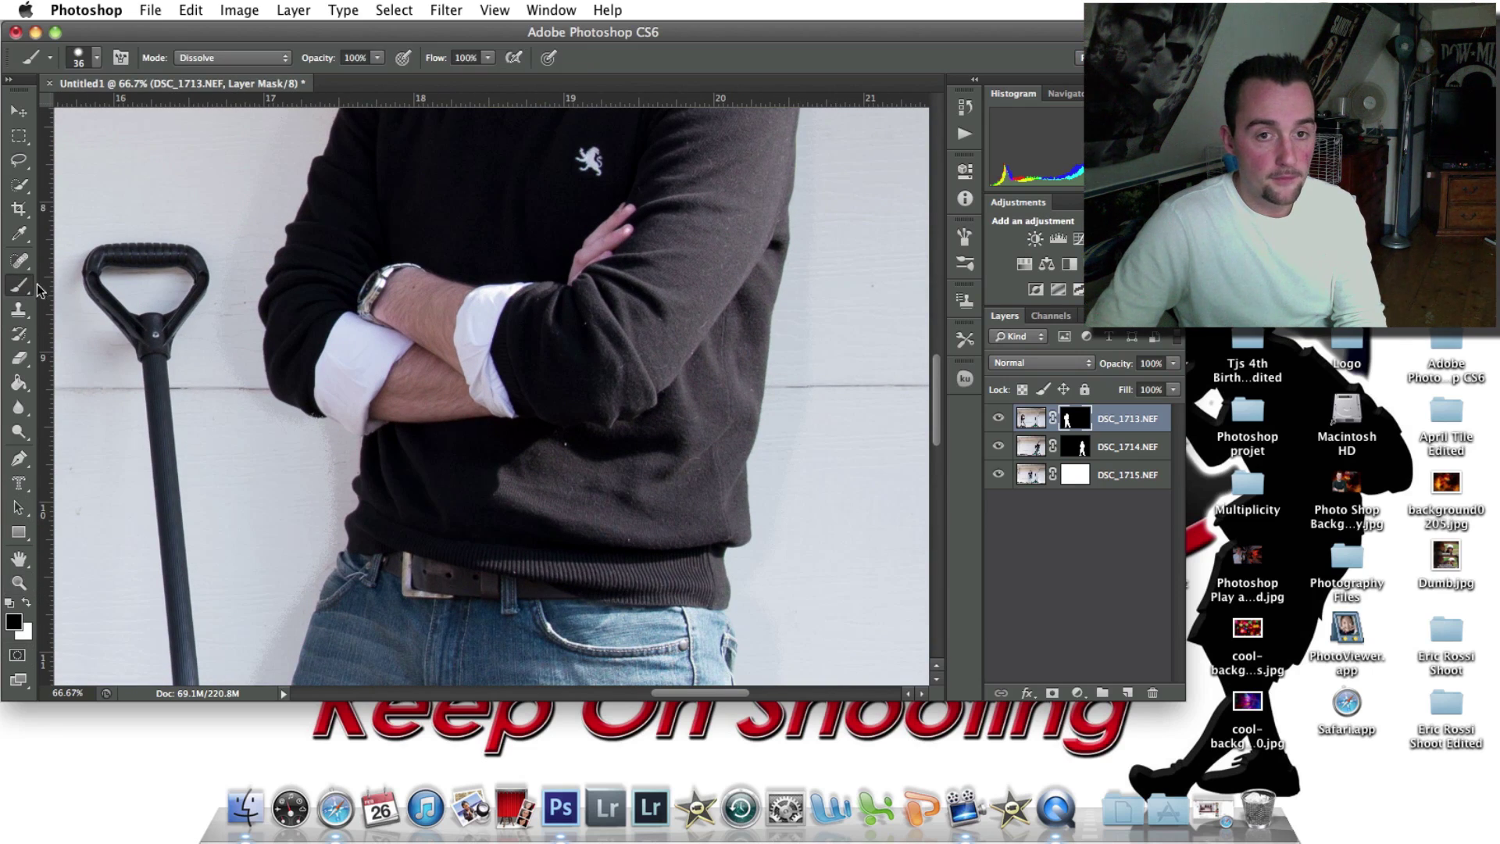
click(1076, 448)
mouse_move(735, 361)
mouse_down()
mouse_move(790, 345)
mouse_move(789, 400)
mouse_move(798, 335)
mouse_move(796, 404)
mouse_move(807, 383)
mouse_move(773, 523)
mouse_move(777, 422)
mouse_up()
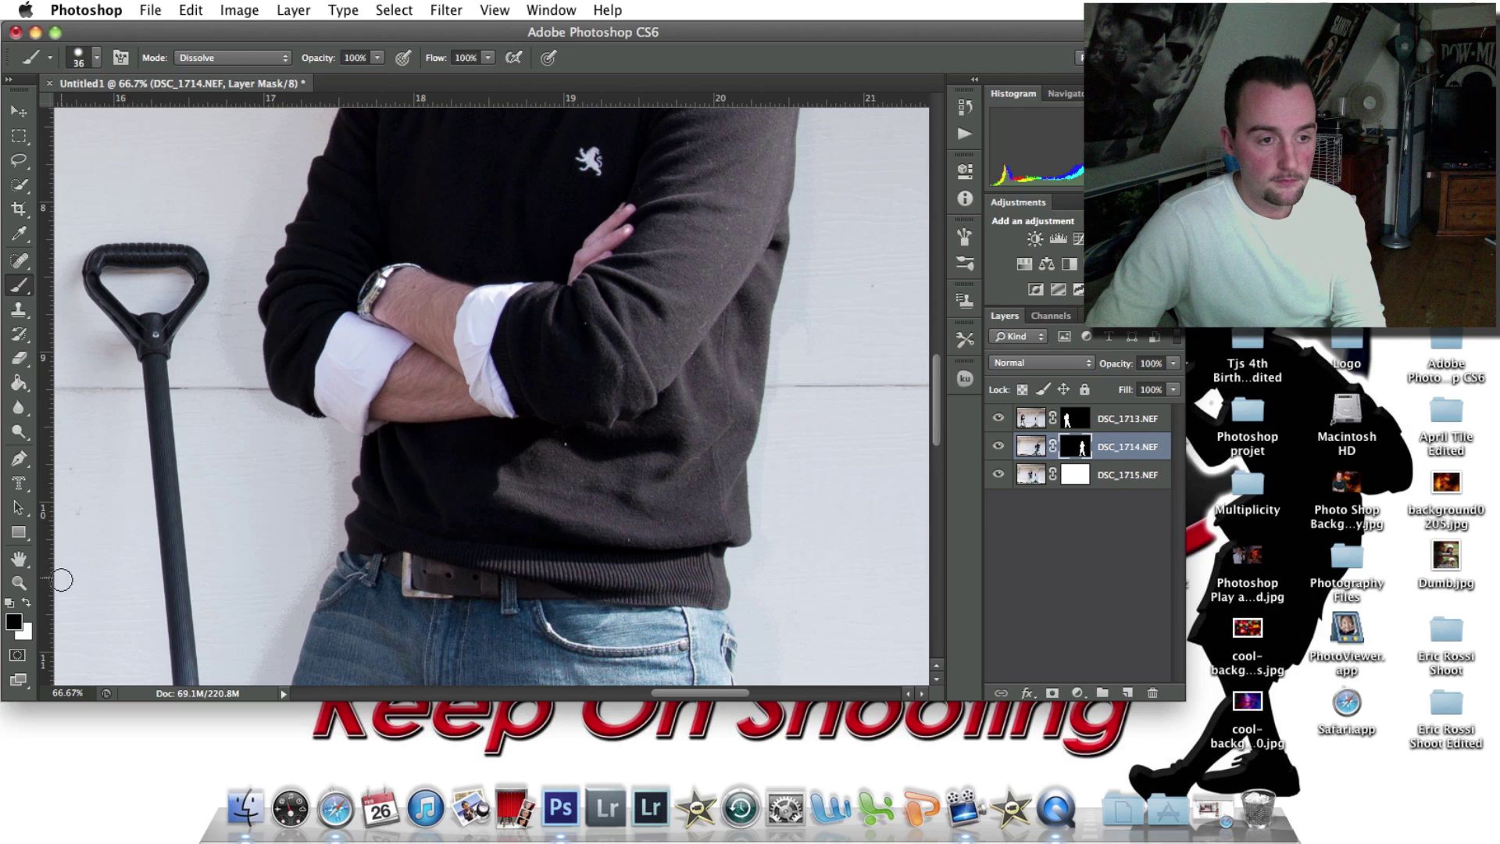
Zoom back out, enlarge the brush to 157 px, and target the DSC_1713 layer mask.
click(18, 582)
alt+click(300, 408)
alt+click(299, 409)
alt+click(299, 408)
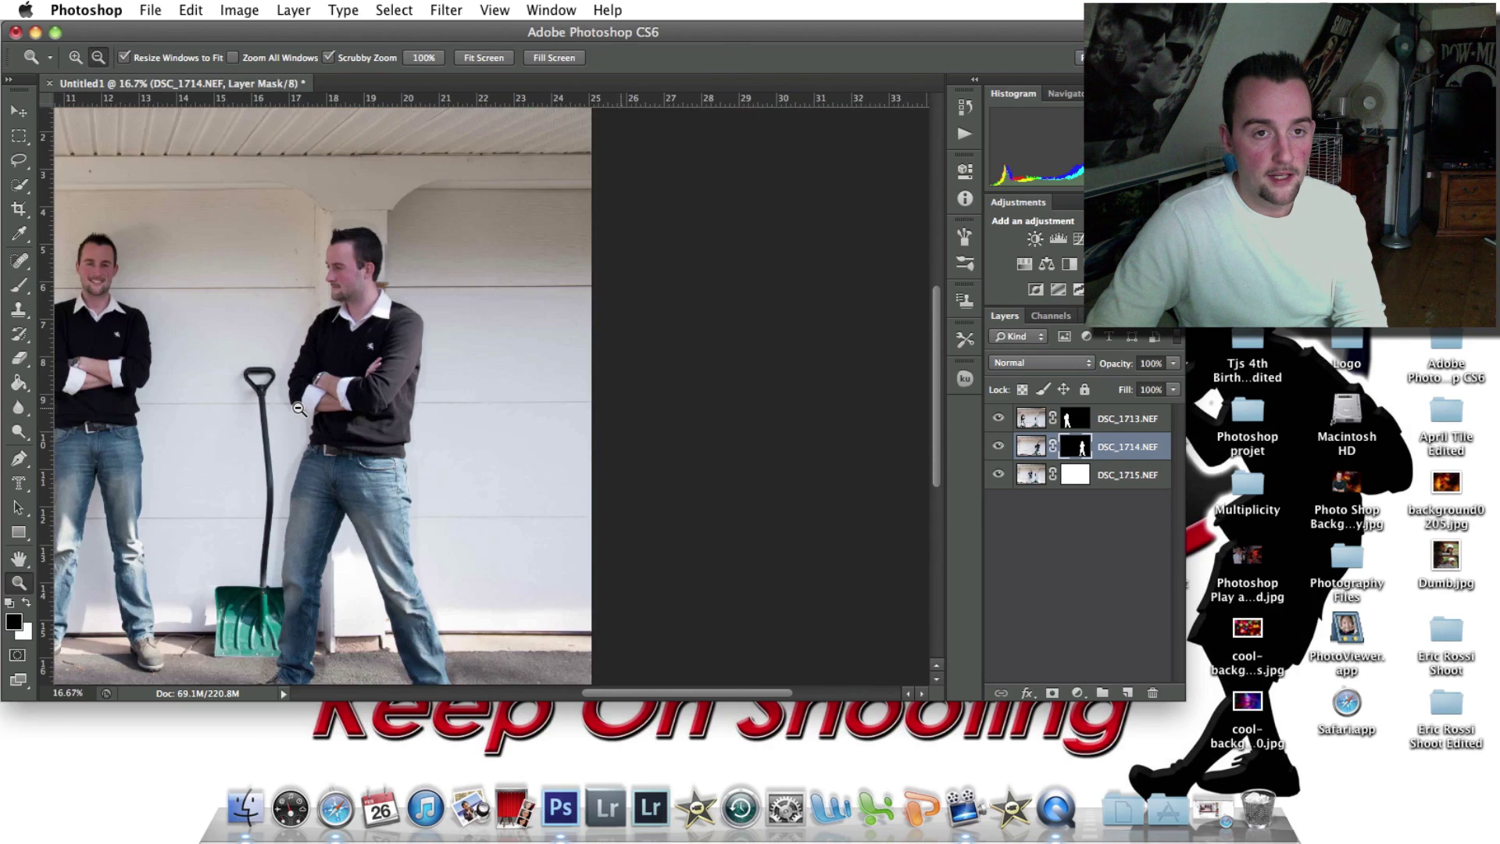
alt+click(300, 409)
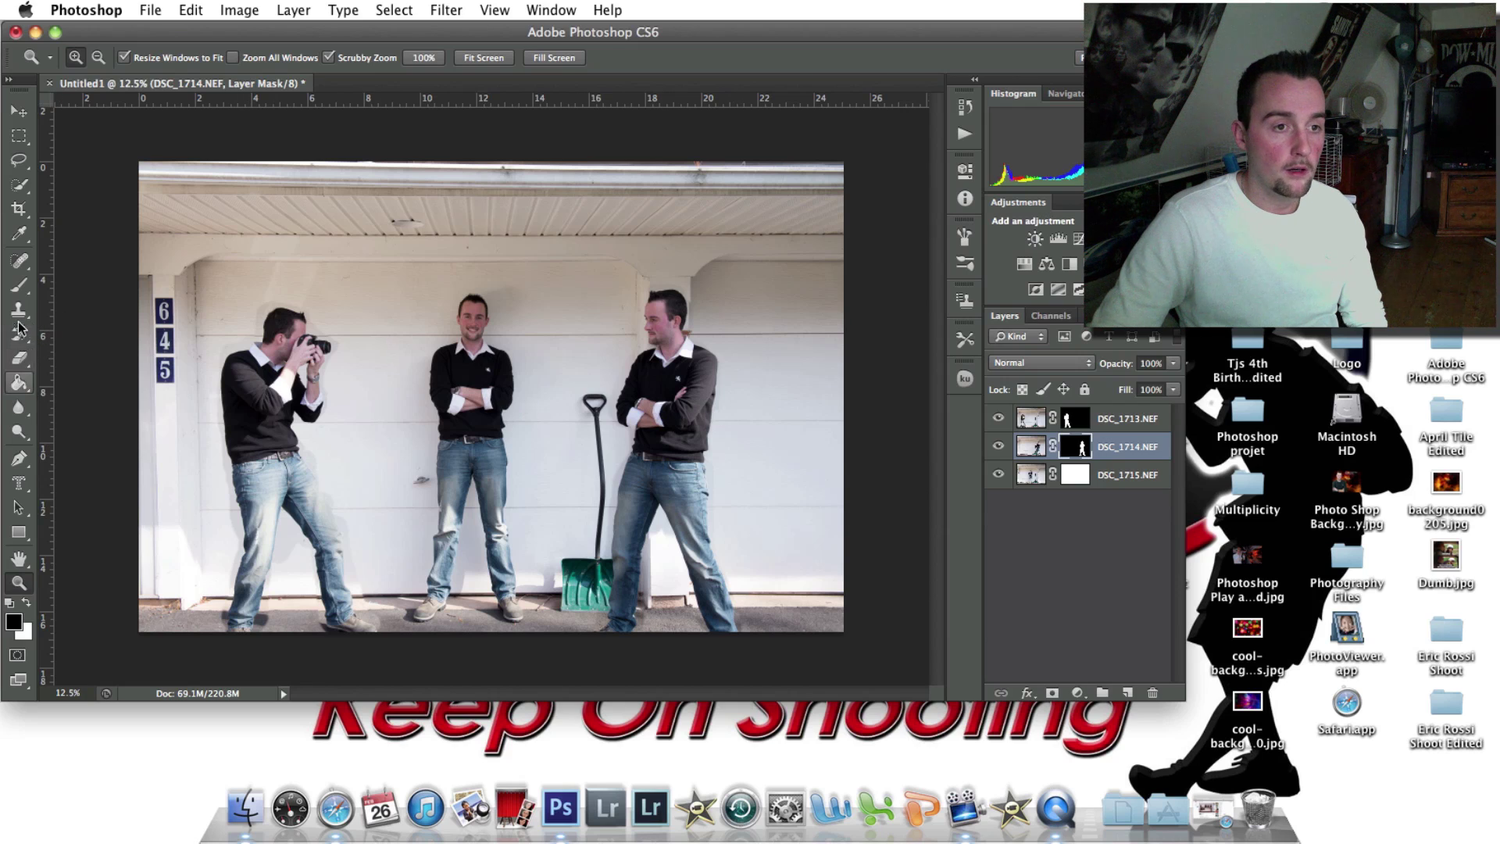
click(19, 289)
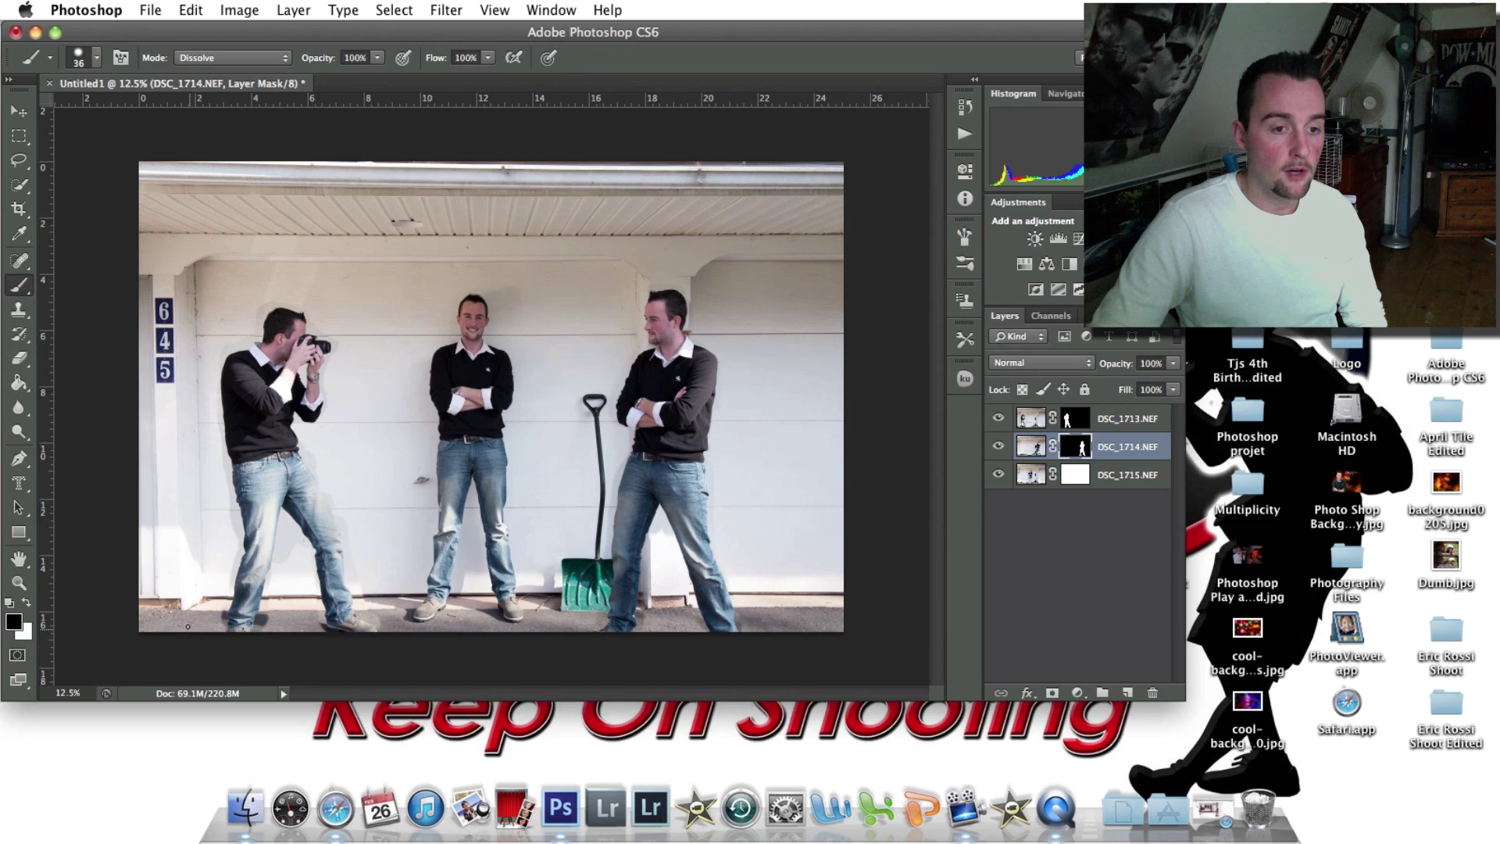
click(96, 58)
drag(64, 116, 89, 120)
click(184, 602)
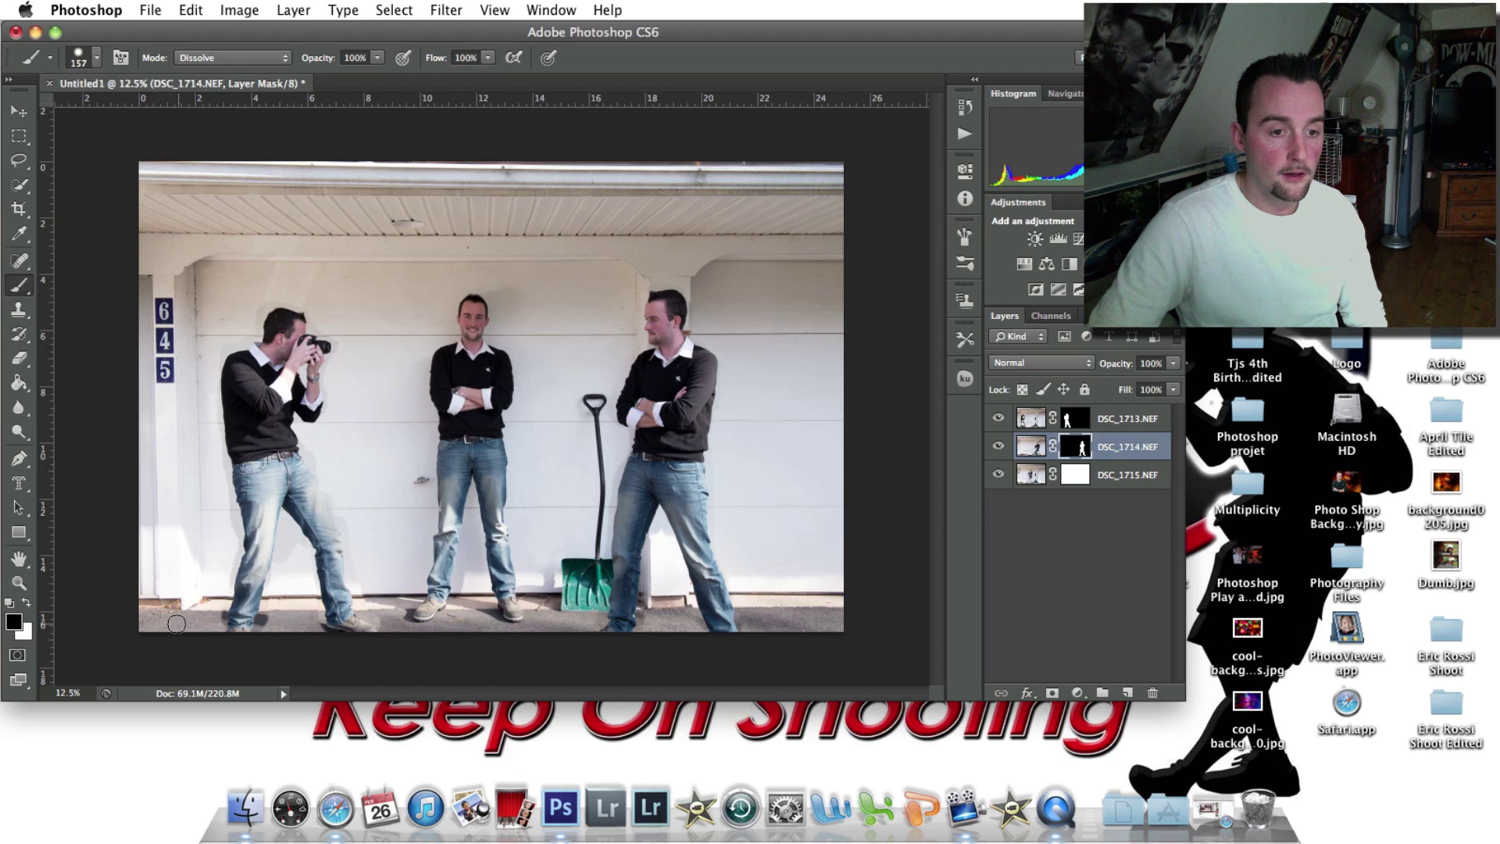
click(1072, 420)
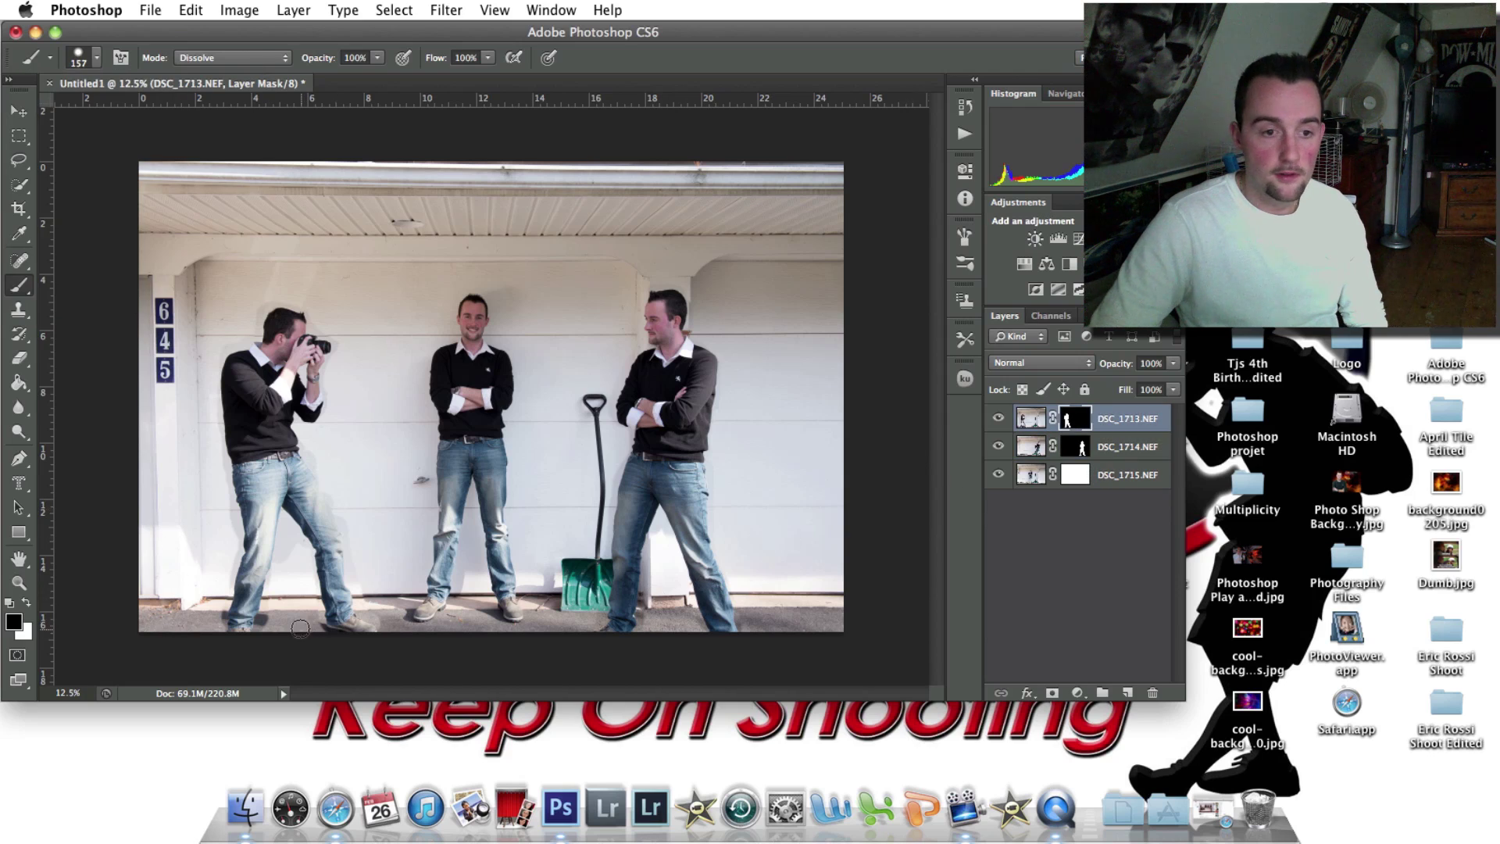
Undo the last brush stroke, then paint white on the DSC_1713 mask along the wall left of the photographer.
click(173, 10)
click(234, 25)
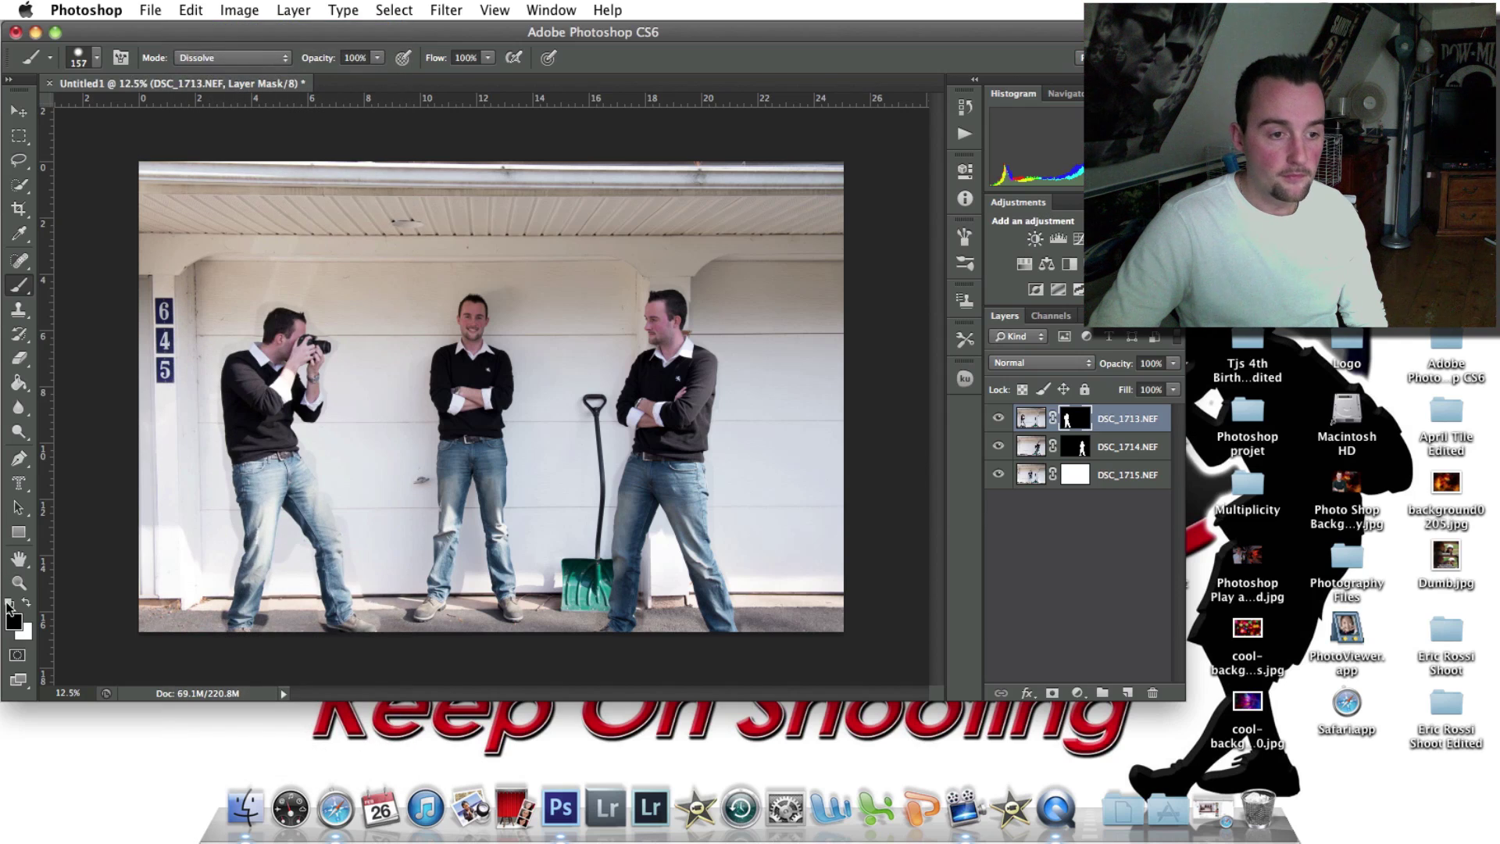
key(x)
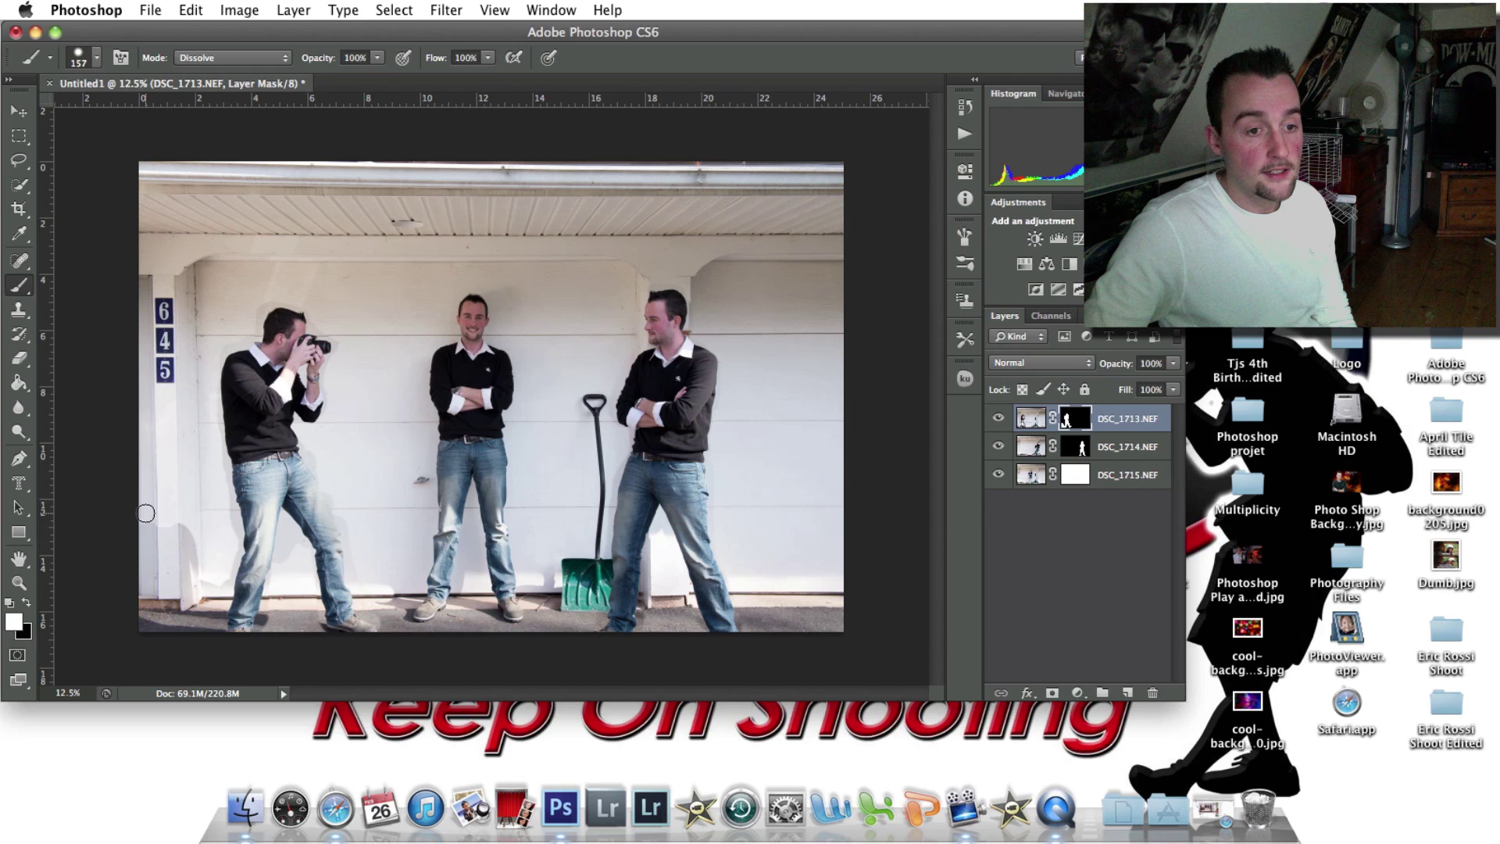
mouse_move(146, 512)
mouse_down()
mouse_move(171, 447)
mouse_move(175, 518)
mouse_move(200, 487)
mouse_move(185, 479)
mouse_move(194, 415)
mouse_up()
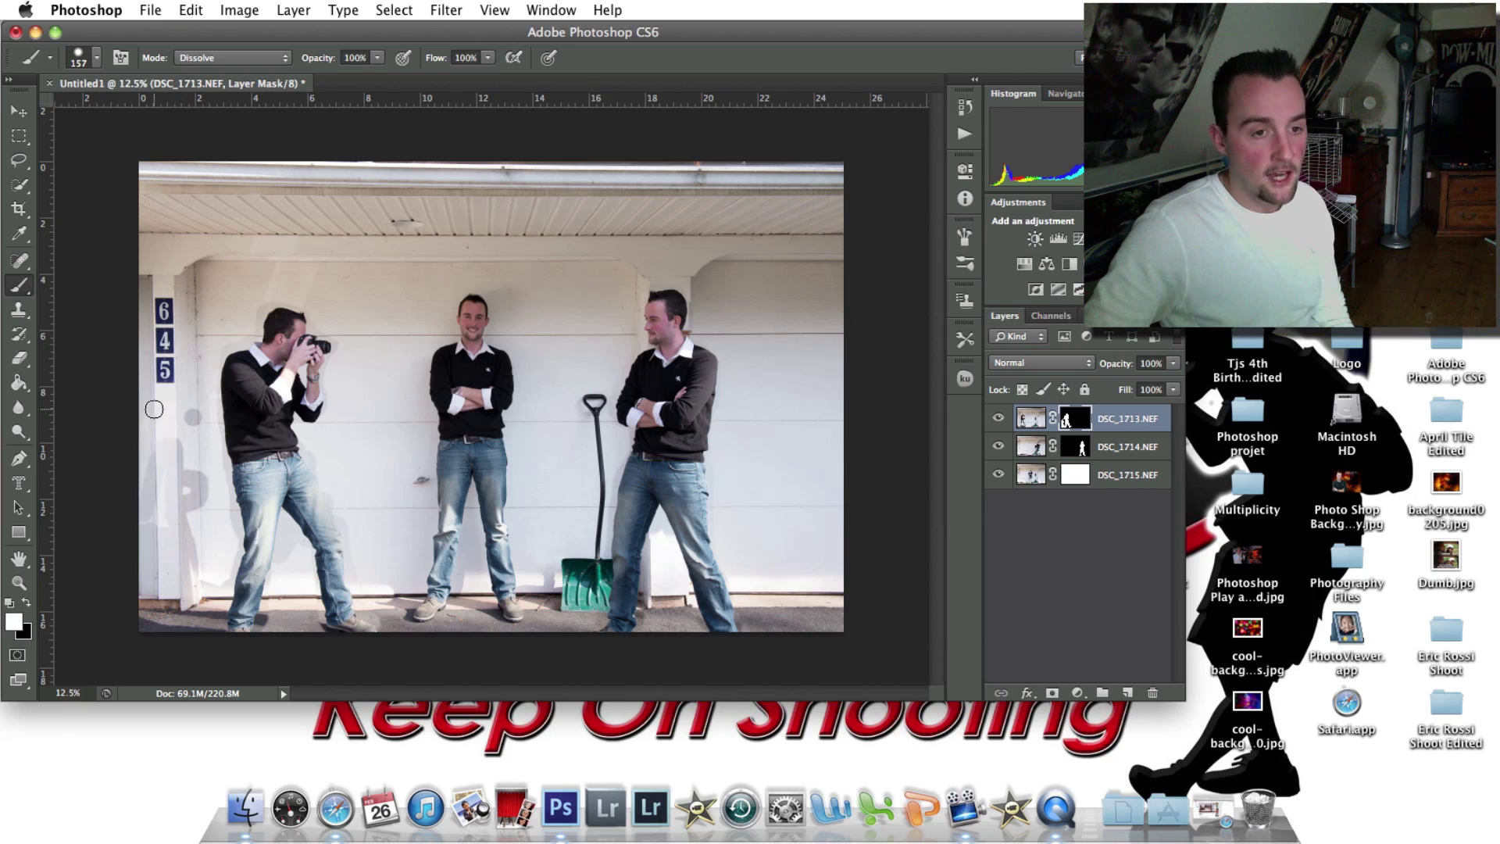
click(89, 62)
key(Return)
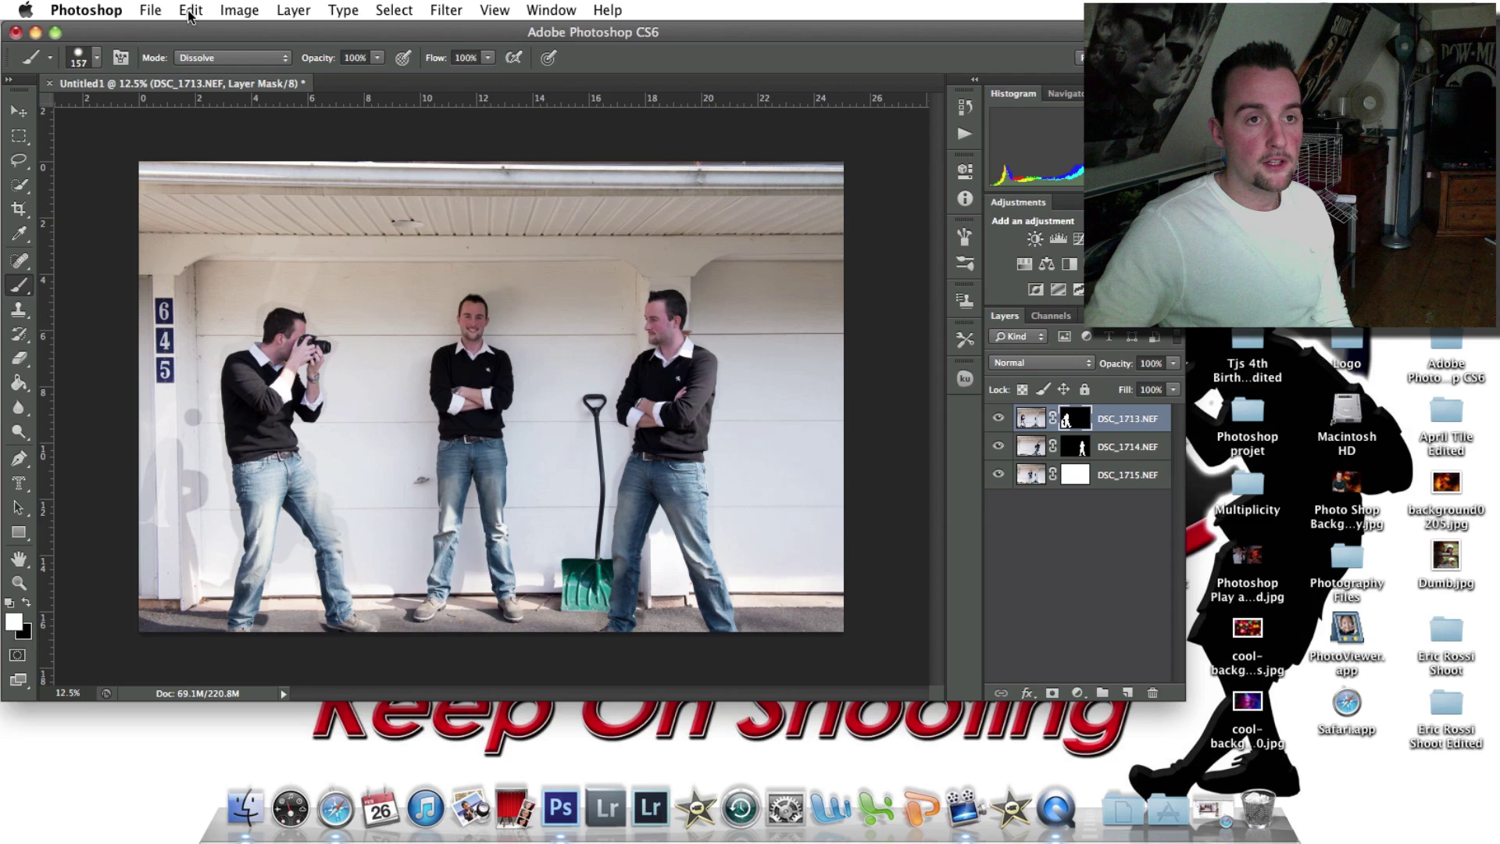
Paint black on the DSC_1713 mask over the left pillar's shadow.
click(27, 604)
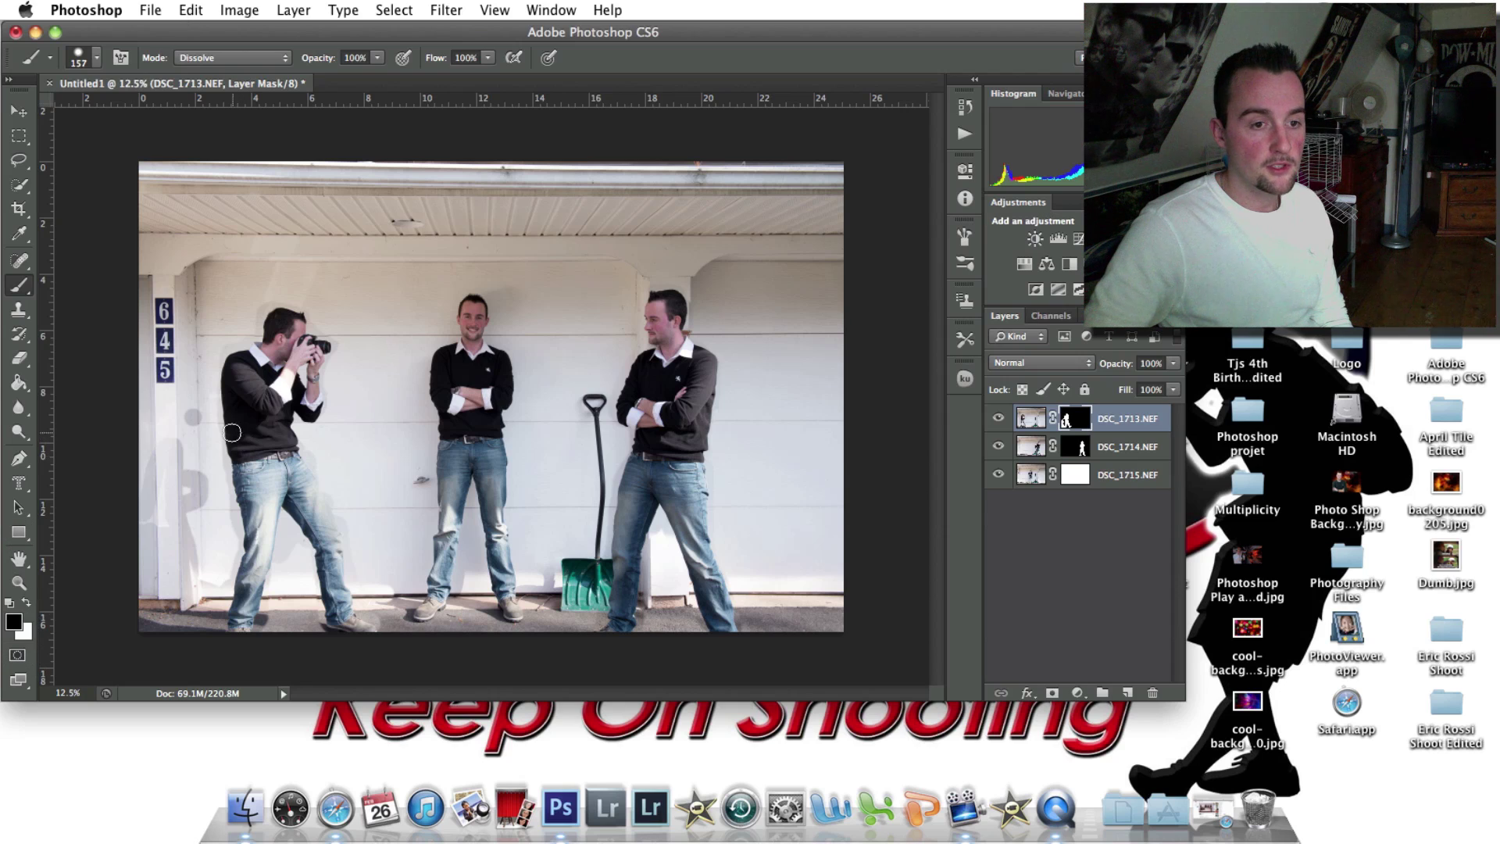
click(26, 602)
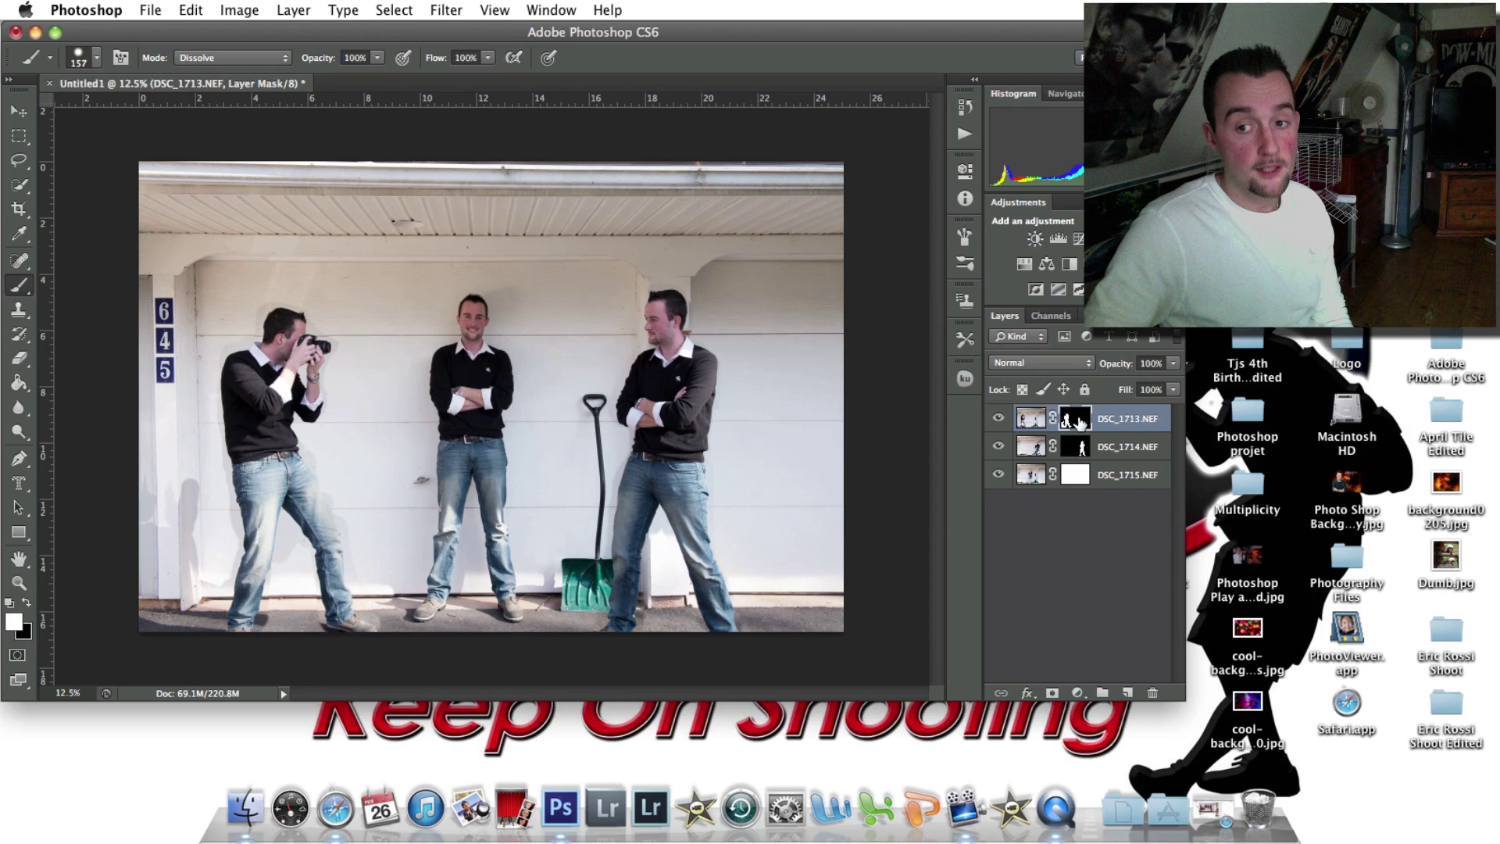
click(27, 604)
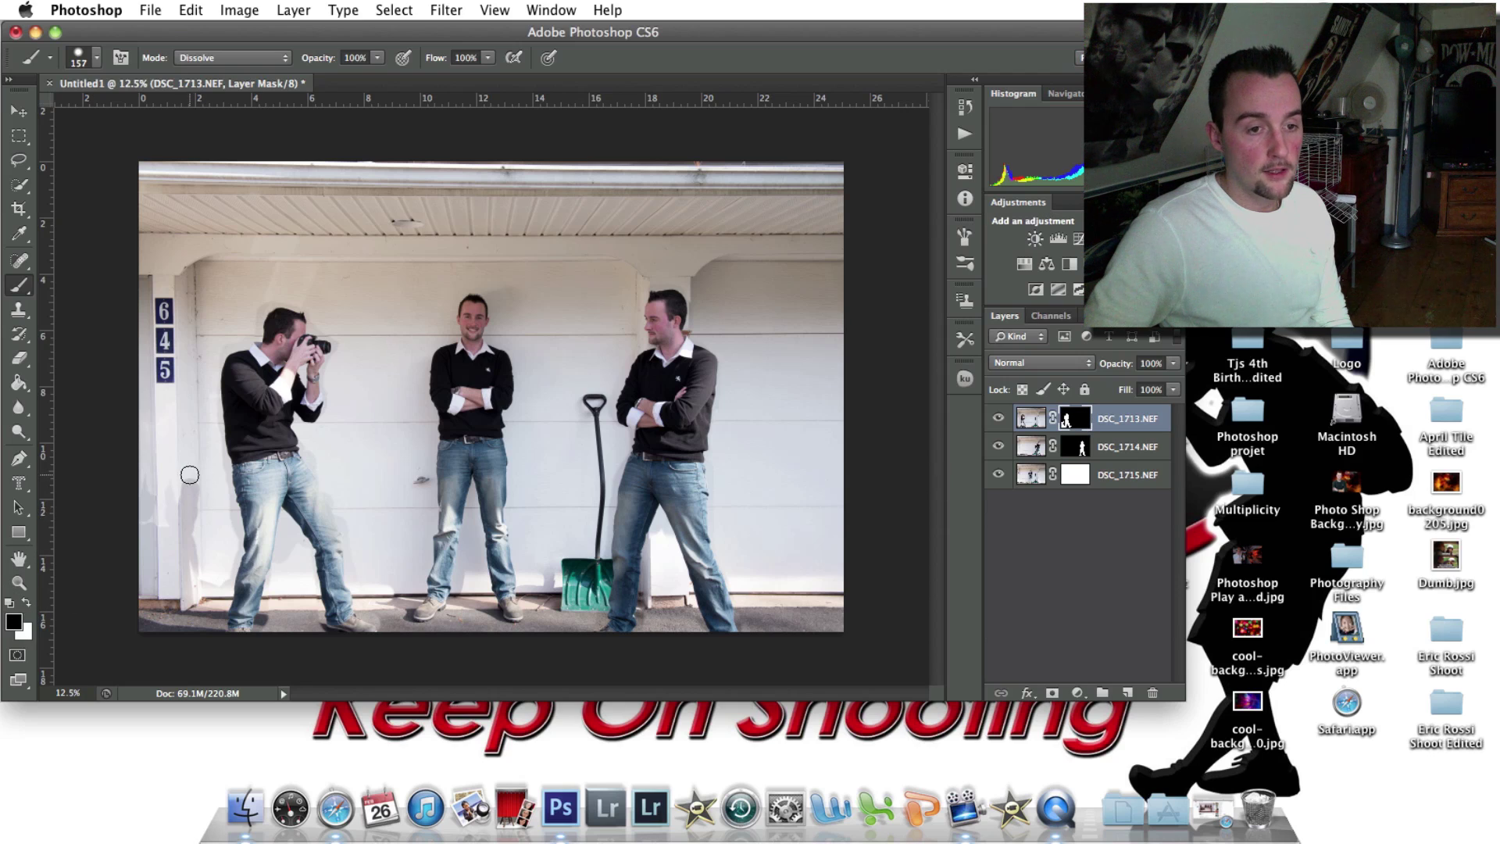
mouse_move(190, 474)
mouse_down()
mouse_move(188, 546)
mouse_move(185, 498)
mouse_move(151, 510)
mouse_move(153, 479)
mouse_move(182, 550)
mouse_move(163, 568)
mouse_move(136, 552)
mouse_move(193, 561)
mouse_move(226, 519)
mouse_move(227, 540)
mouse_move(153, 536)
mouse_up()
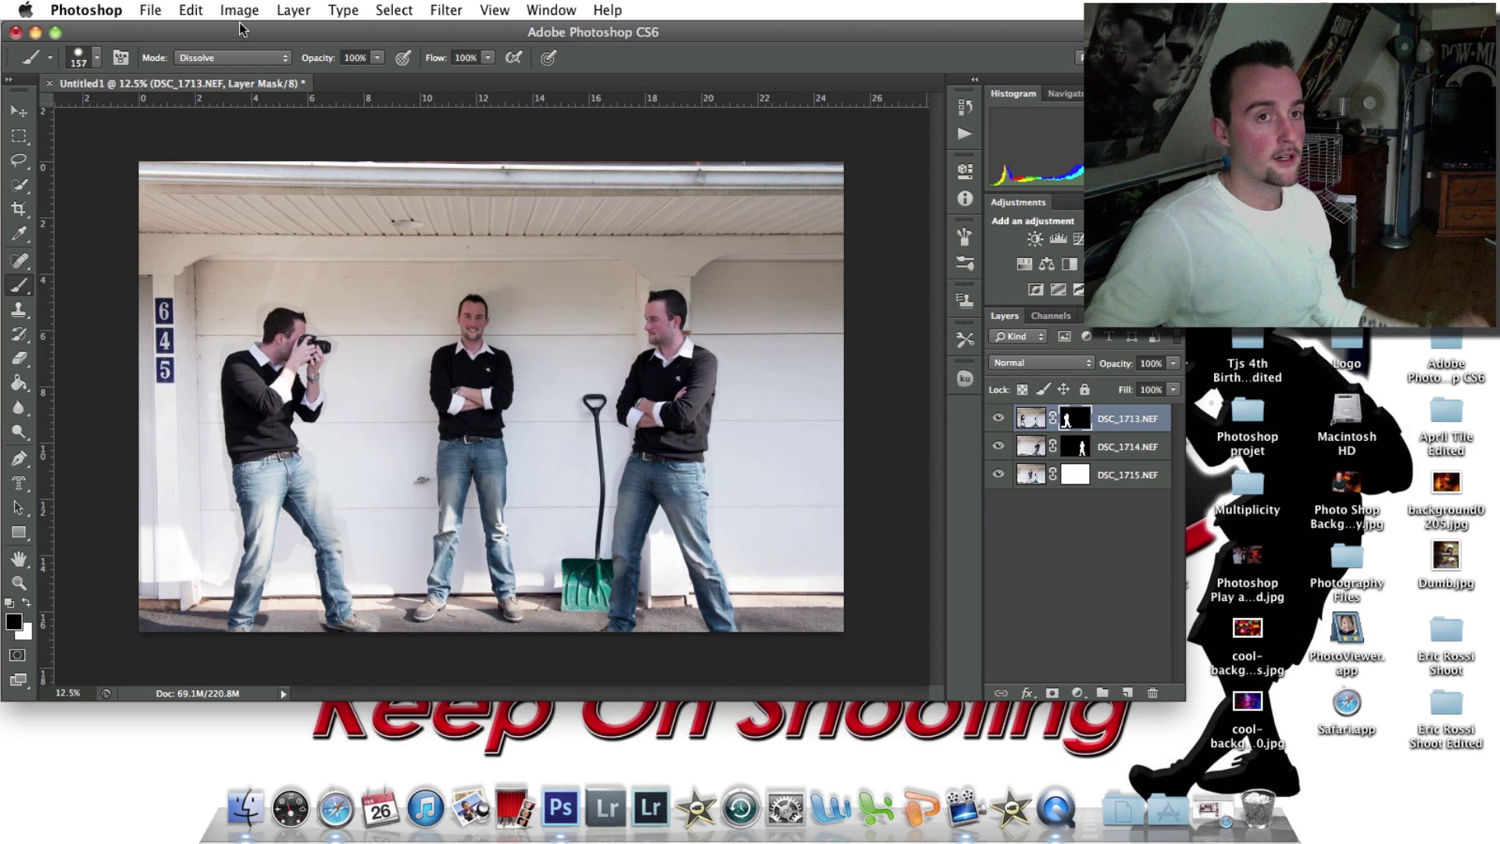
Use Layer > Flatten Image to merge the three photo layers into one Background layer.
click(297, 9)
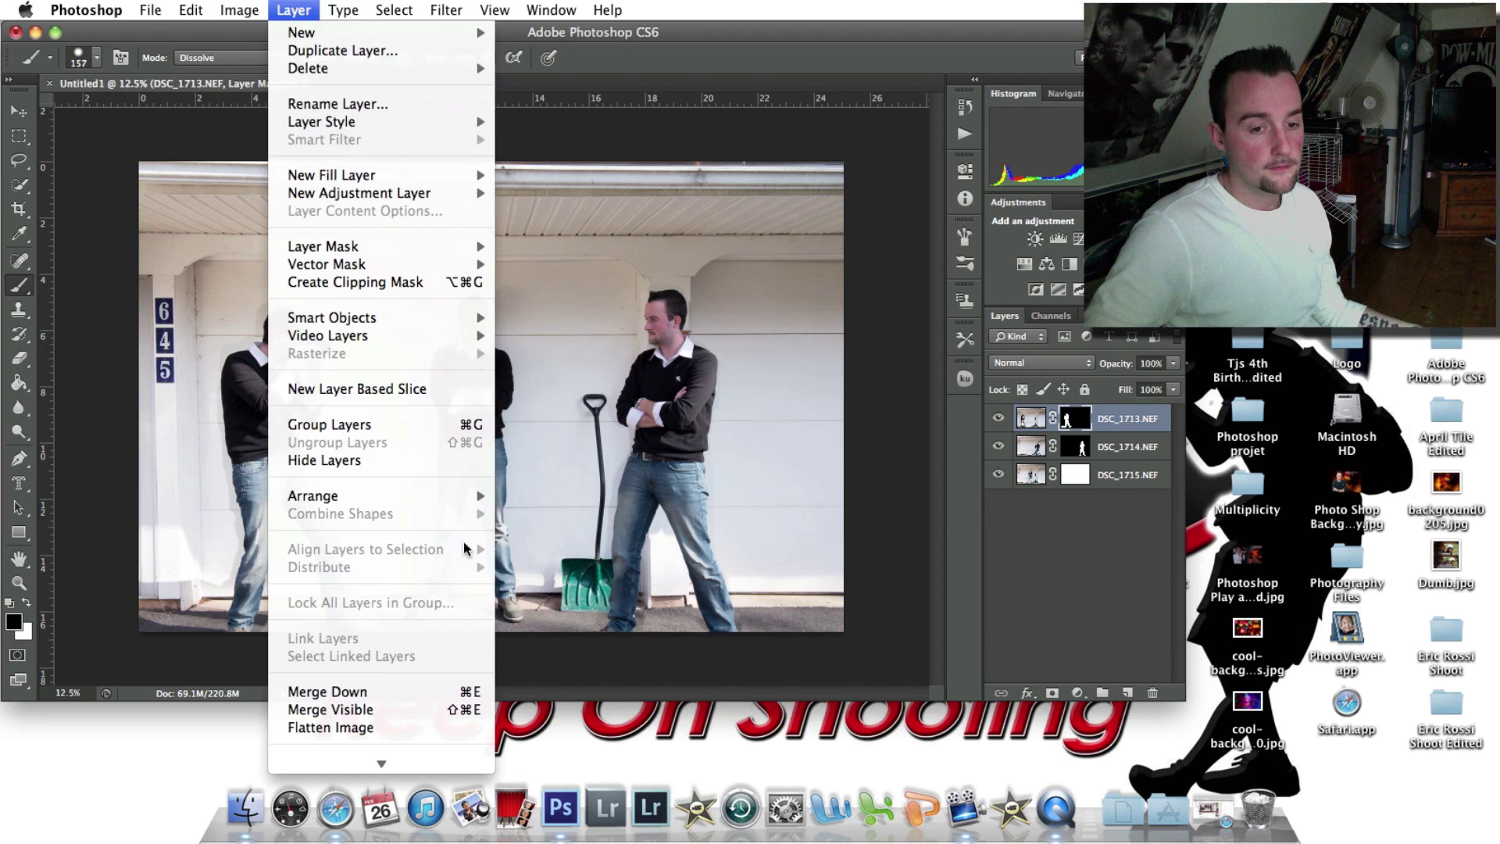
click(336, 727)
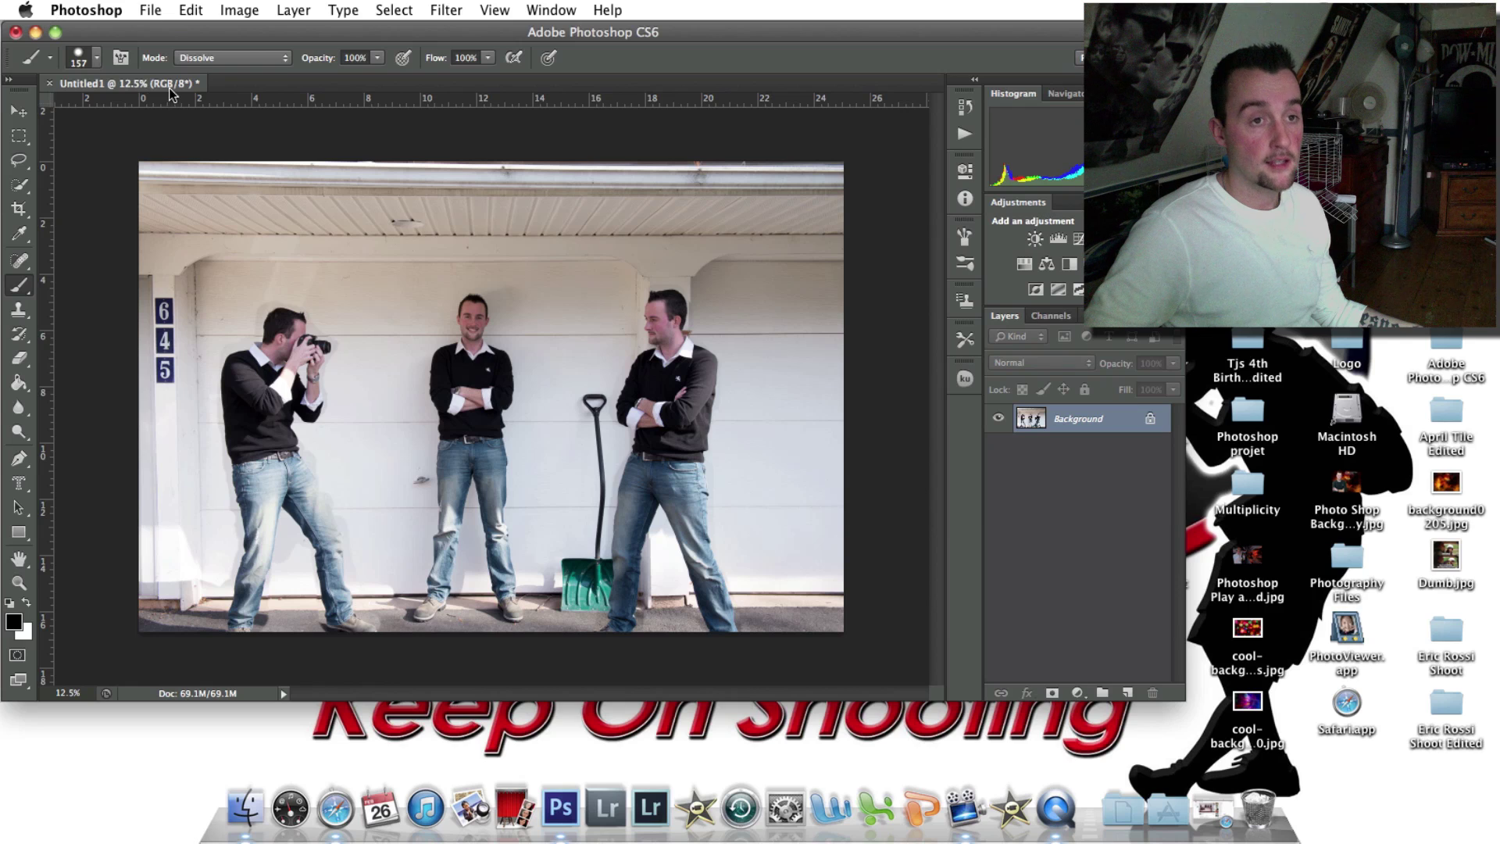
click(282, 8)
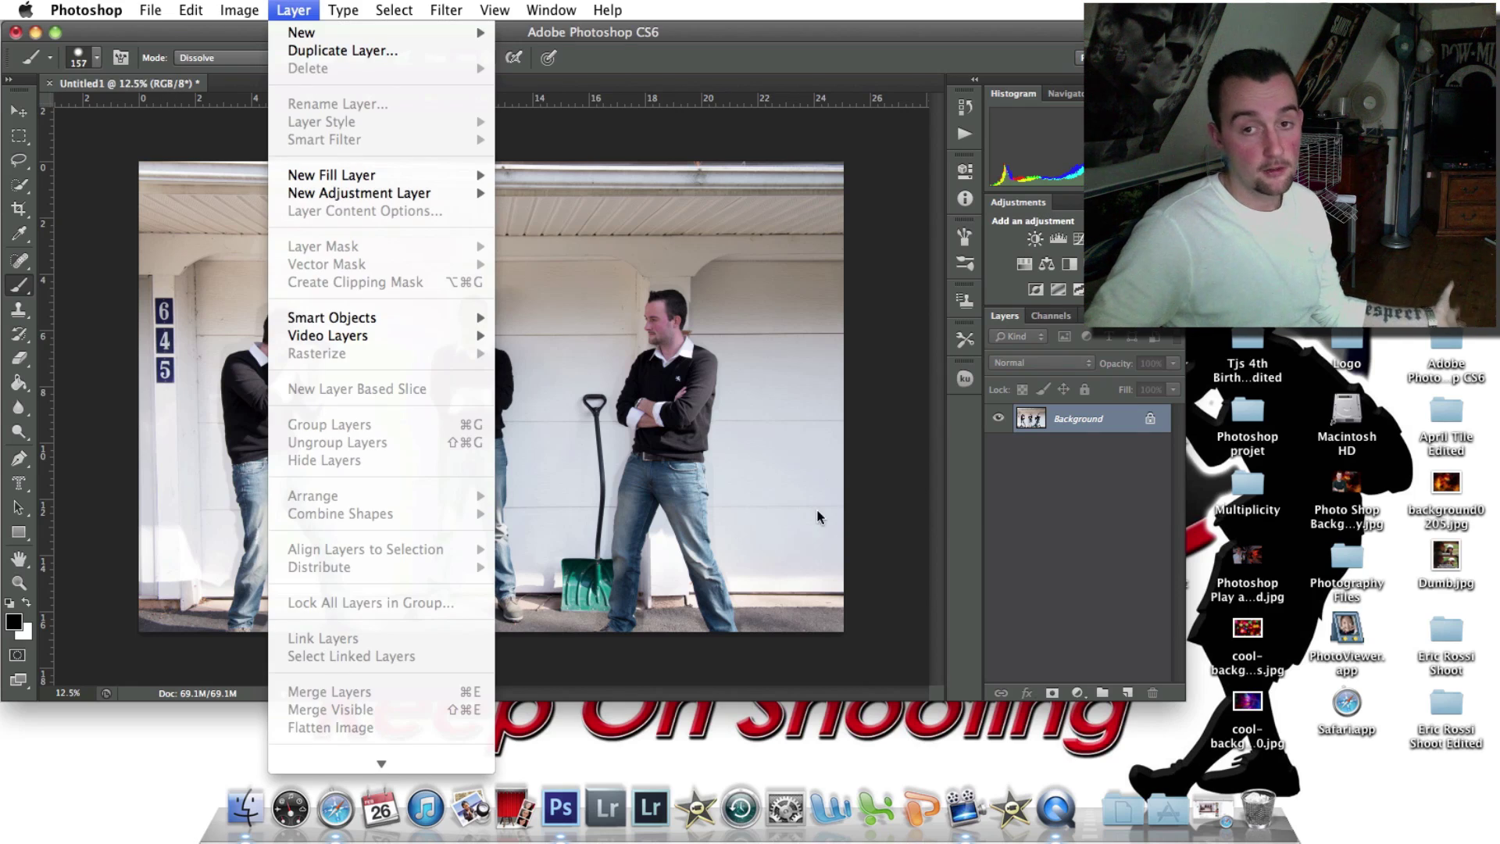
click(878, 504)
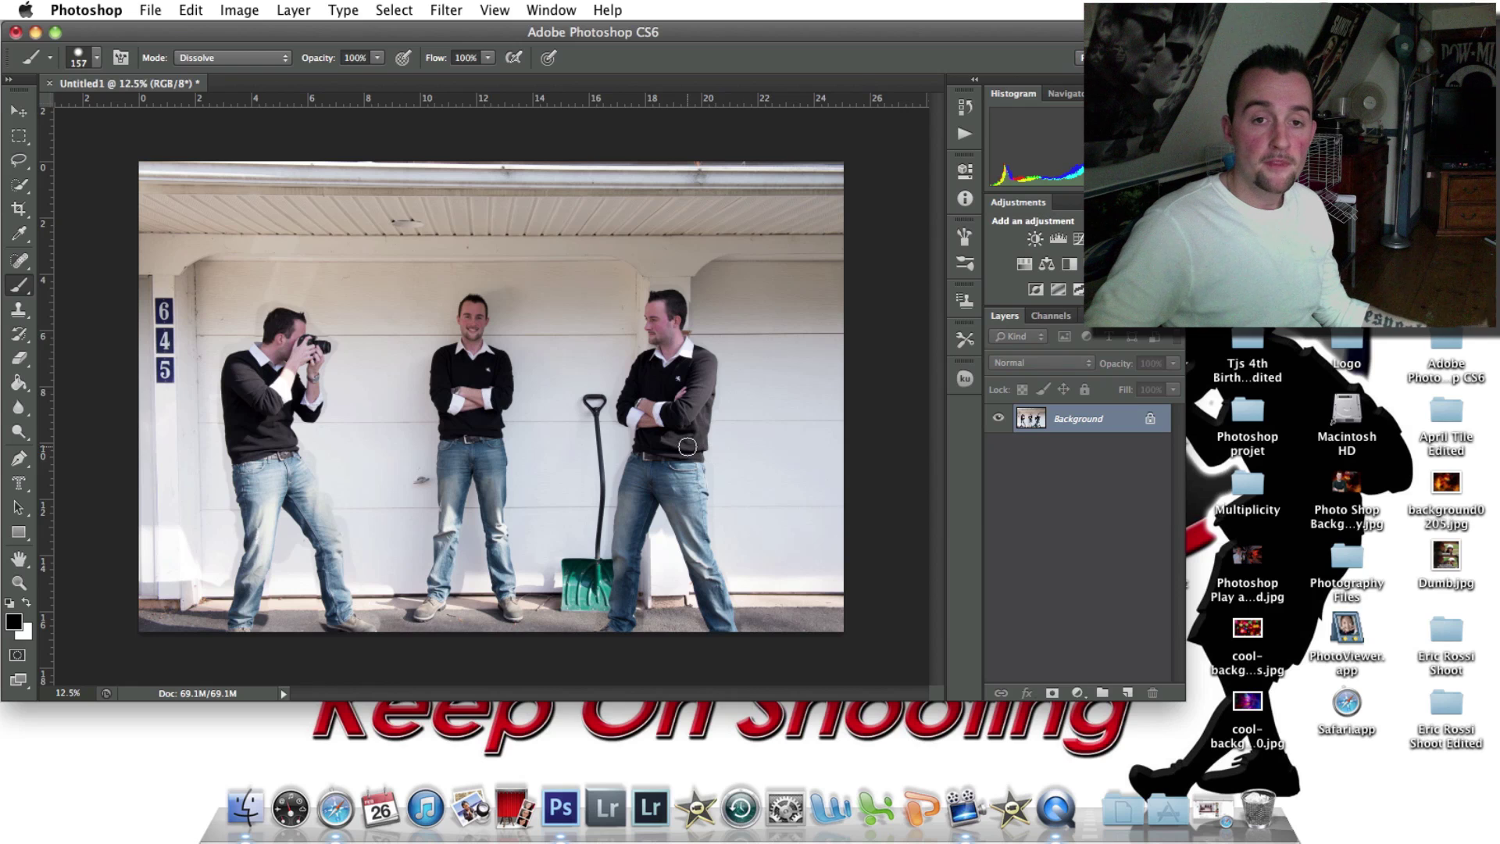